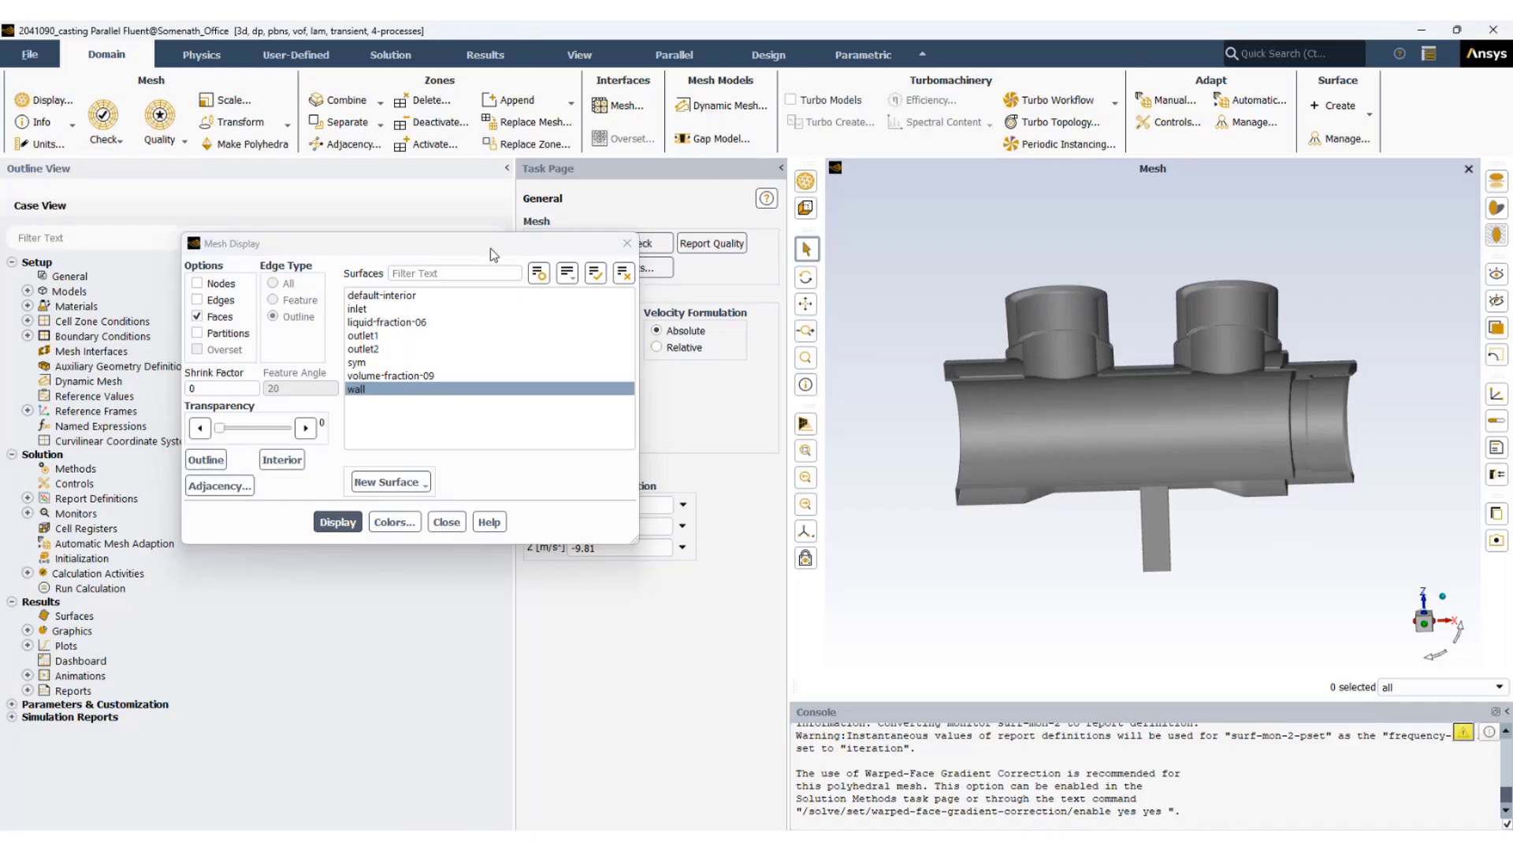
Display the wall surface mesh with faces and edges shown, using the All edge type
{"action": "left_click_drag", "start_coordinate": [497, 247], "coordinate": [382, 221]}
{"action": "left_click_drag", "start_coordinate": [994, 404], "coordinate": [1155, 394]}
{"action": "left_click", "coordinate": [87, 266]}
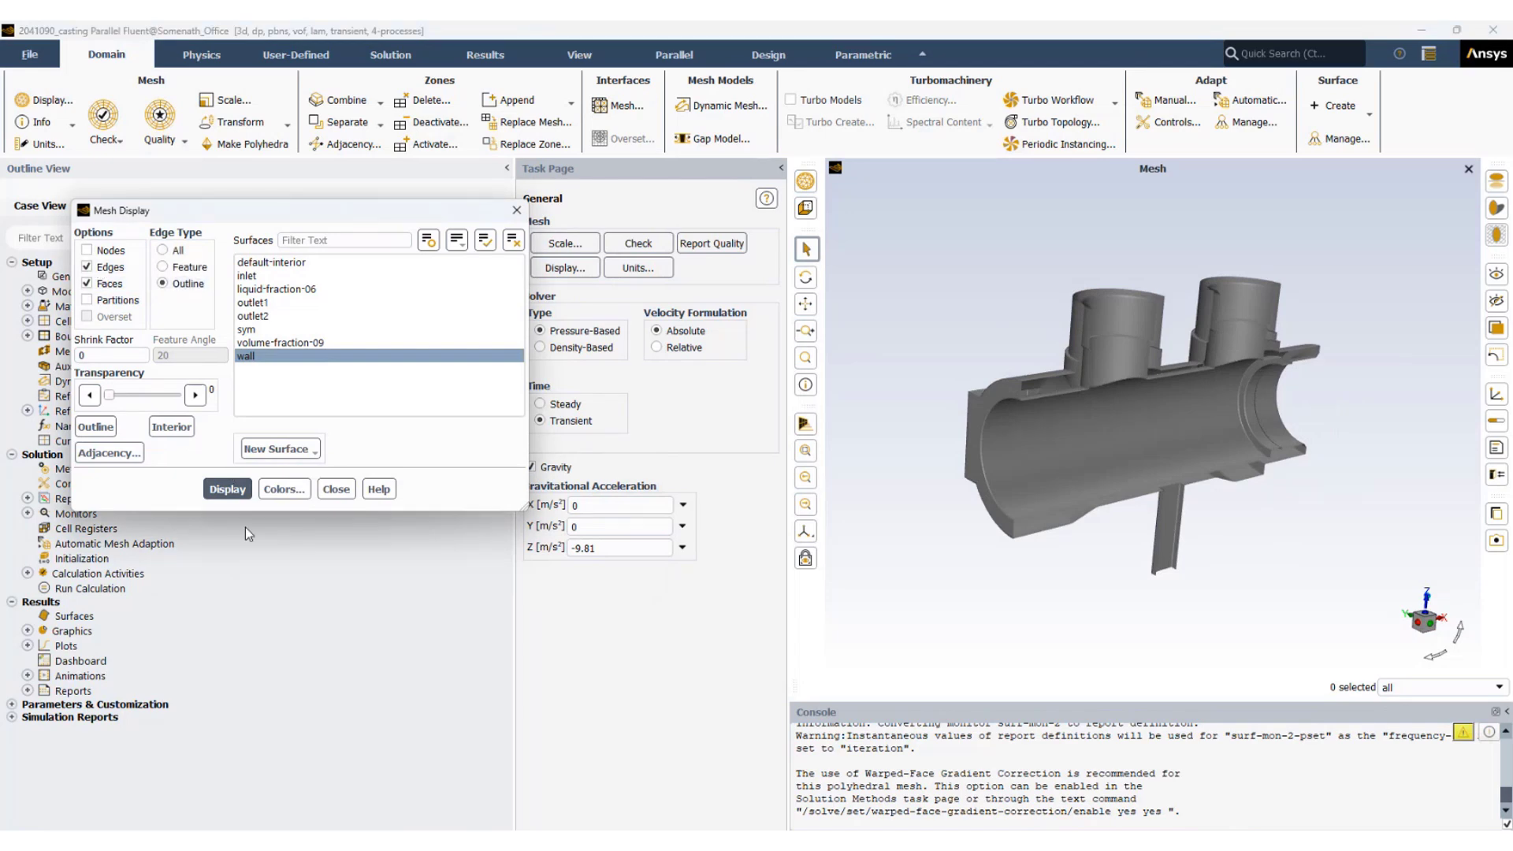
{"action": "left_click", "coordinate": [222, 487]}
{"action": "left_click", "coordinate": [162, 250]}
{"action": "left_click", "coordinate": [227, 489]}
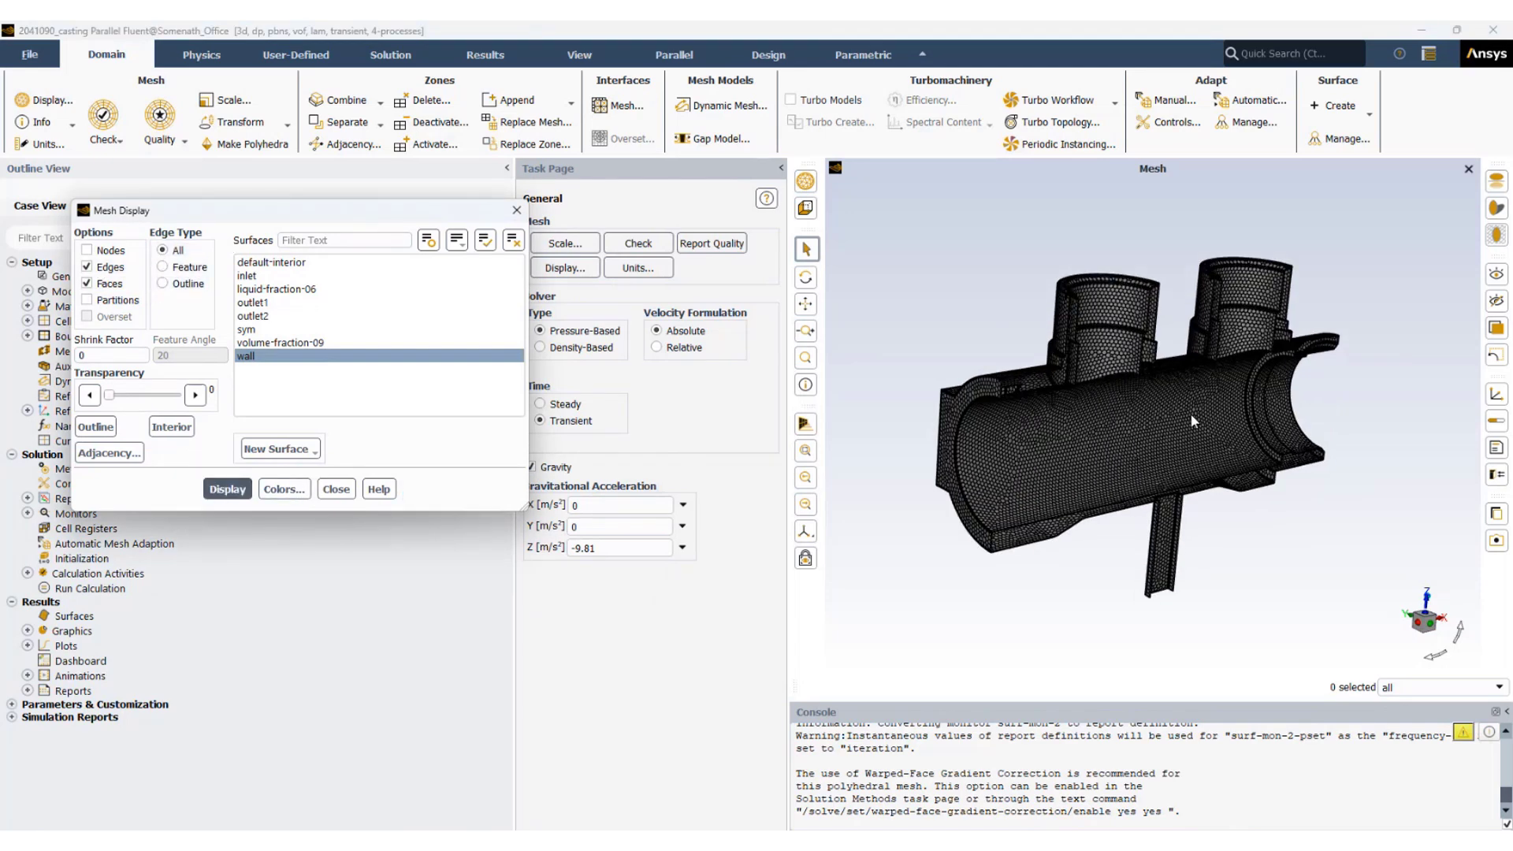
Display the inlet, outlet1, outlet2, sym and wall meshes together and examine the inlet and outlet regions
{"action": "scroll", "coordinate": [1190, 412], "scroll_direction": "up", "scroll_amount": 3}
{"action": "left_click_drag", "start_coordinate": [1085, 438], "coordinate": [1113, 381]}
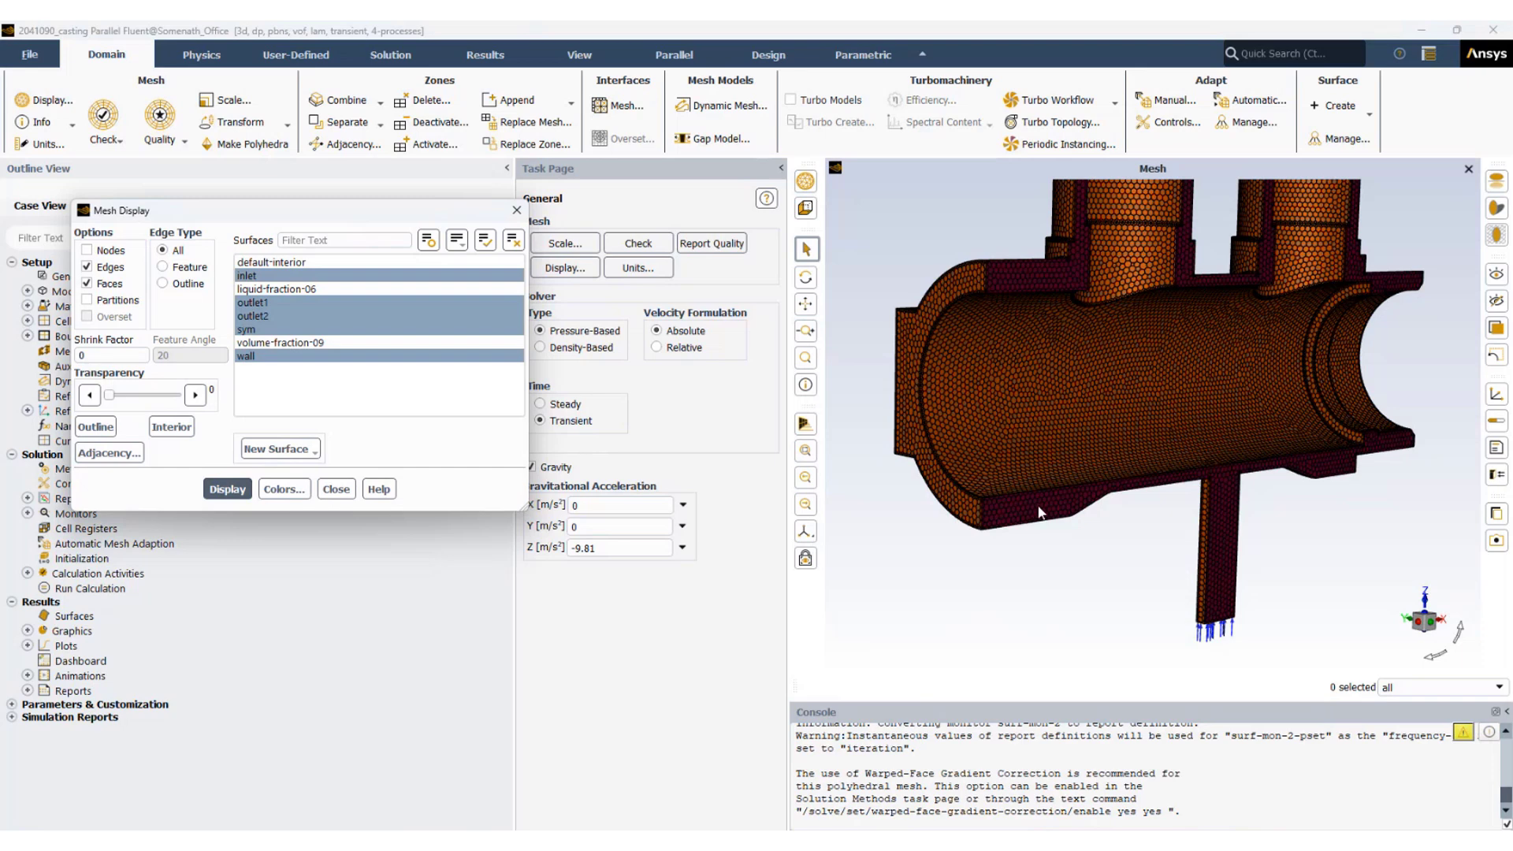
{"action": "left_click_drag", "start_coordinate": [1275, 585], "coordinate": [1202, 465]}
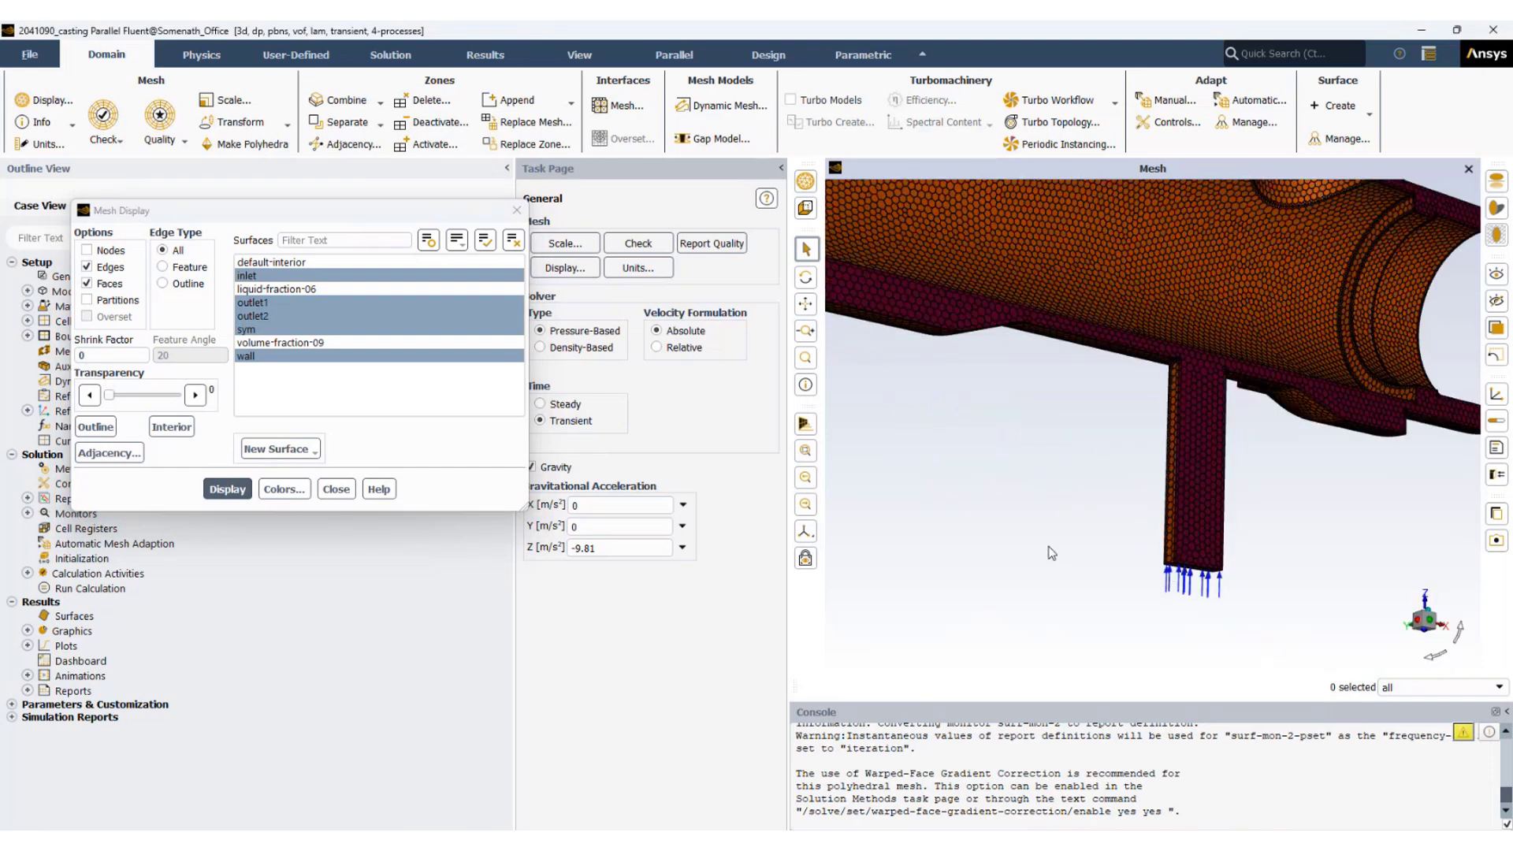
{"action": "scroll", "coordinate": [1045, 601], "scroll_direction": "down", "scroll_amount": 3}
{"action": "left_click_drag", "start_coordinate": [1045, 601], "coordinate": [918, 289]}
{"action": "scroll", "coordinate": [944, 295], "scroll_direction": "up", "scroll_amount": 4}
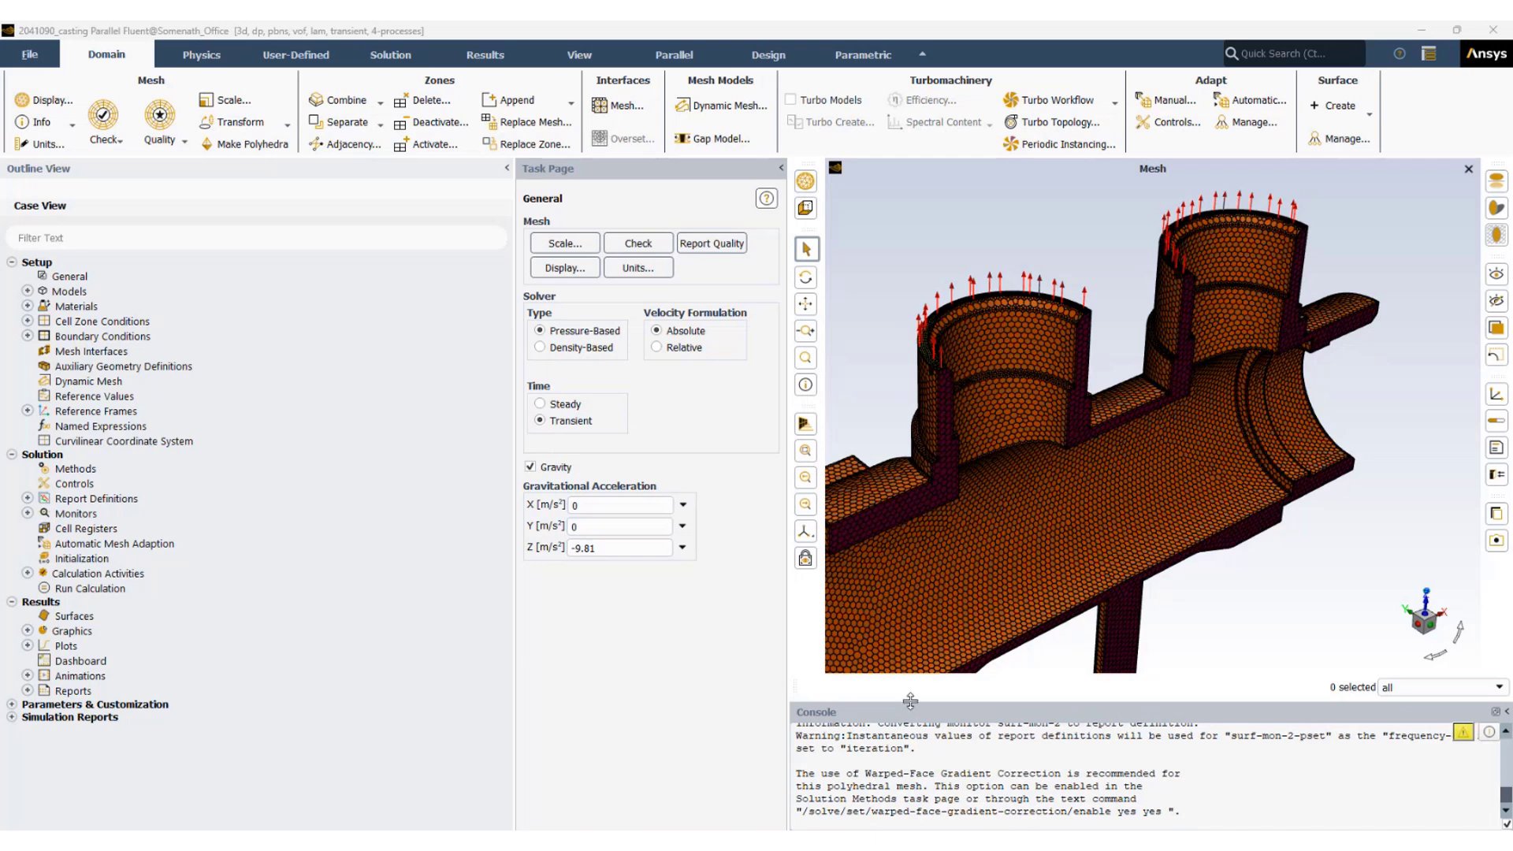
Evaluate the mesh quality and check the minimum orthogonal quality and maximum aspect ratio in an enlarged console
{"action": "left_click_drag", "start_coordinate": [910, 701], "coordinate": [906, 606]}
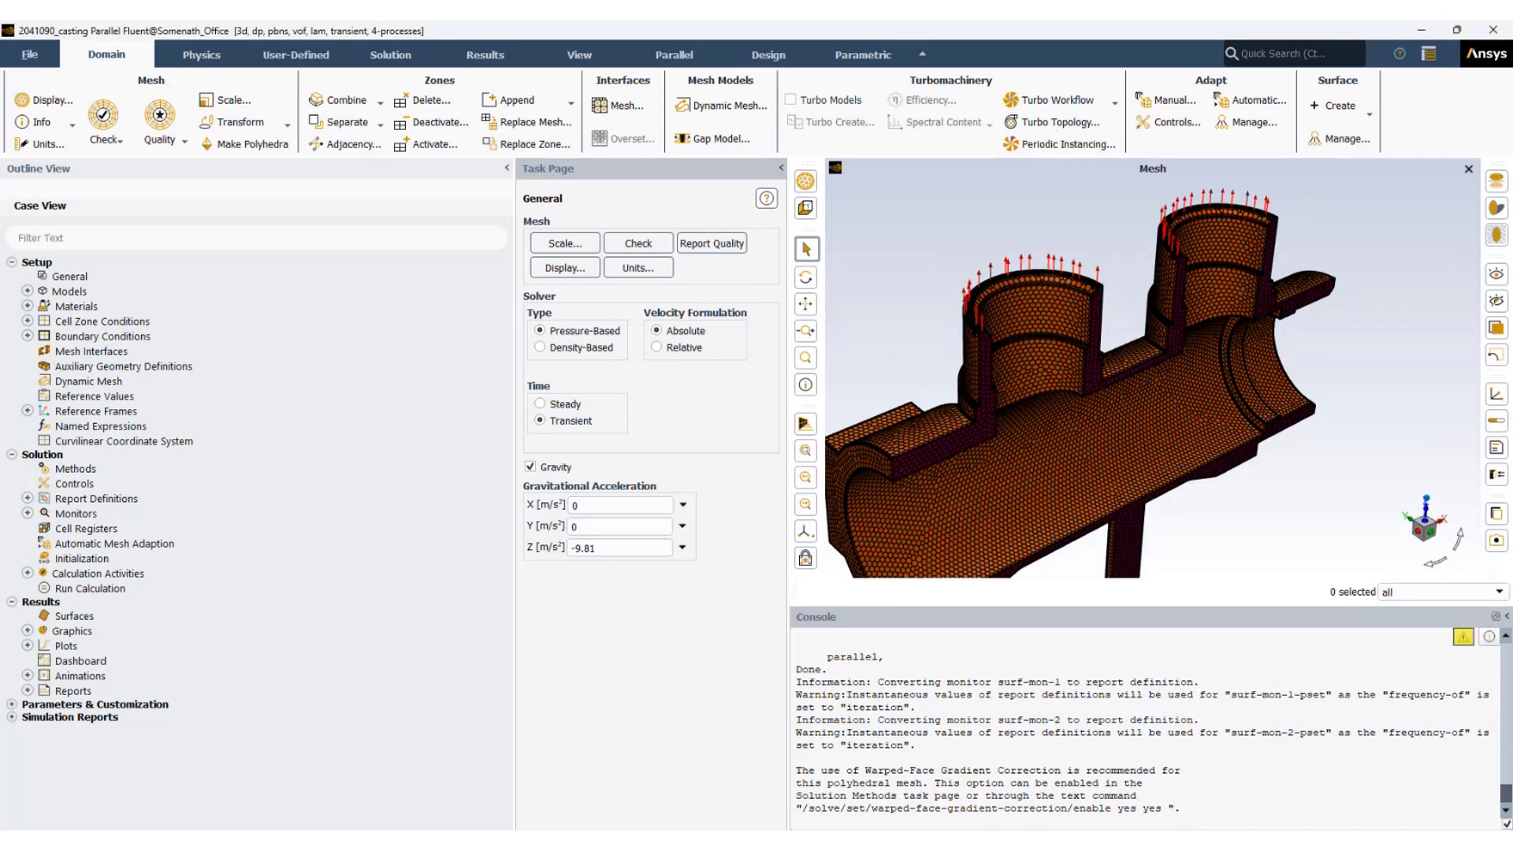
{"action": "left_click", "coordinate": [174, 138]}
{"action": "left_click", "coordinate": [181, 164]}
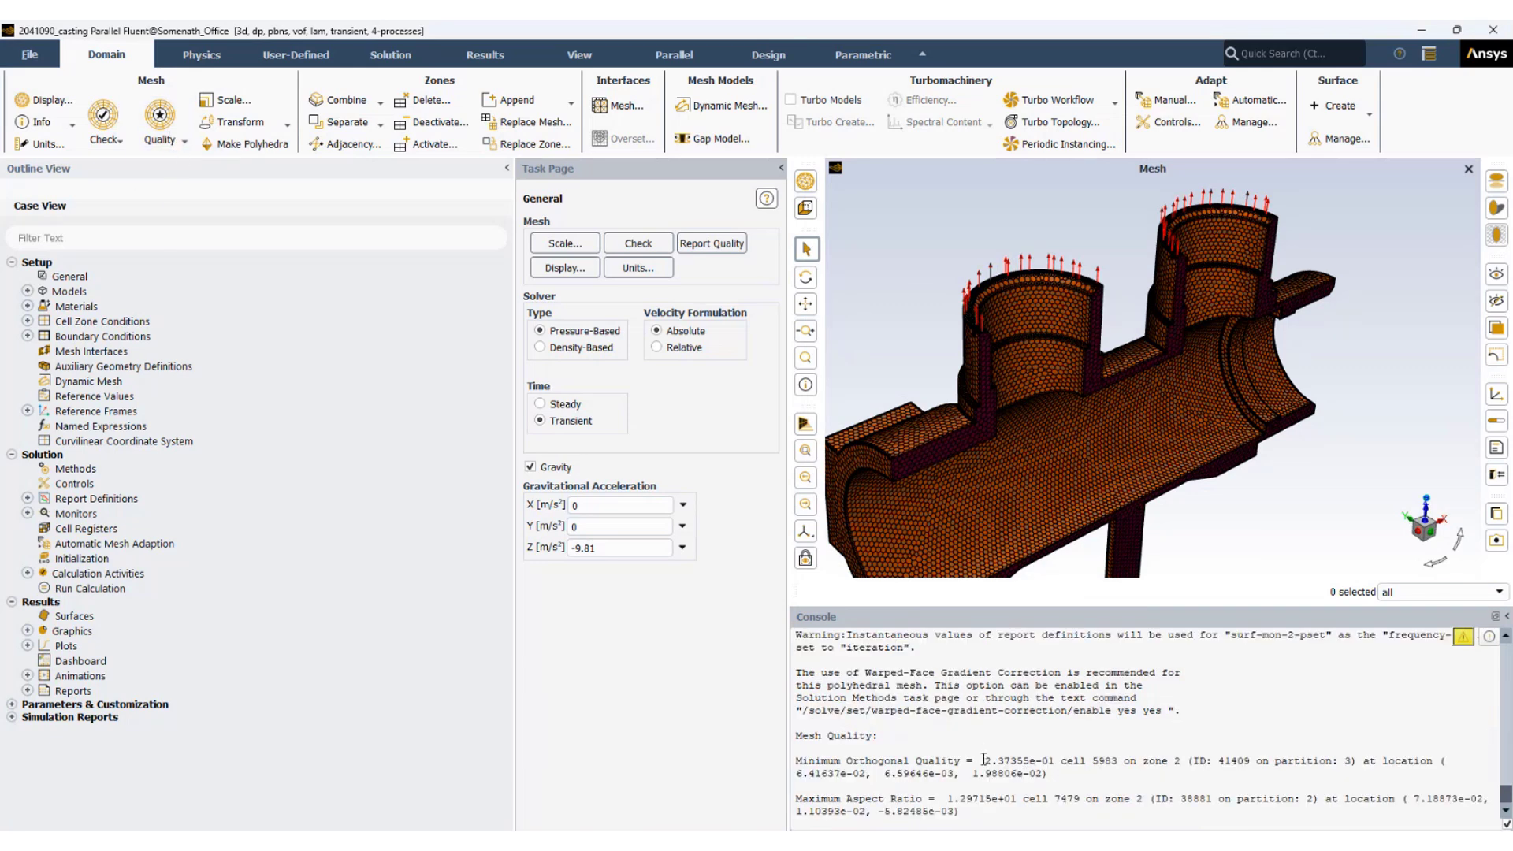
{"action": "left_click_drag", "start_coordinate": [984, 759], "coordinate": [1064, 761]}
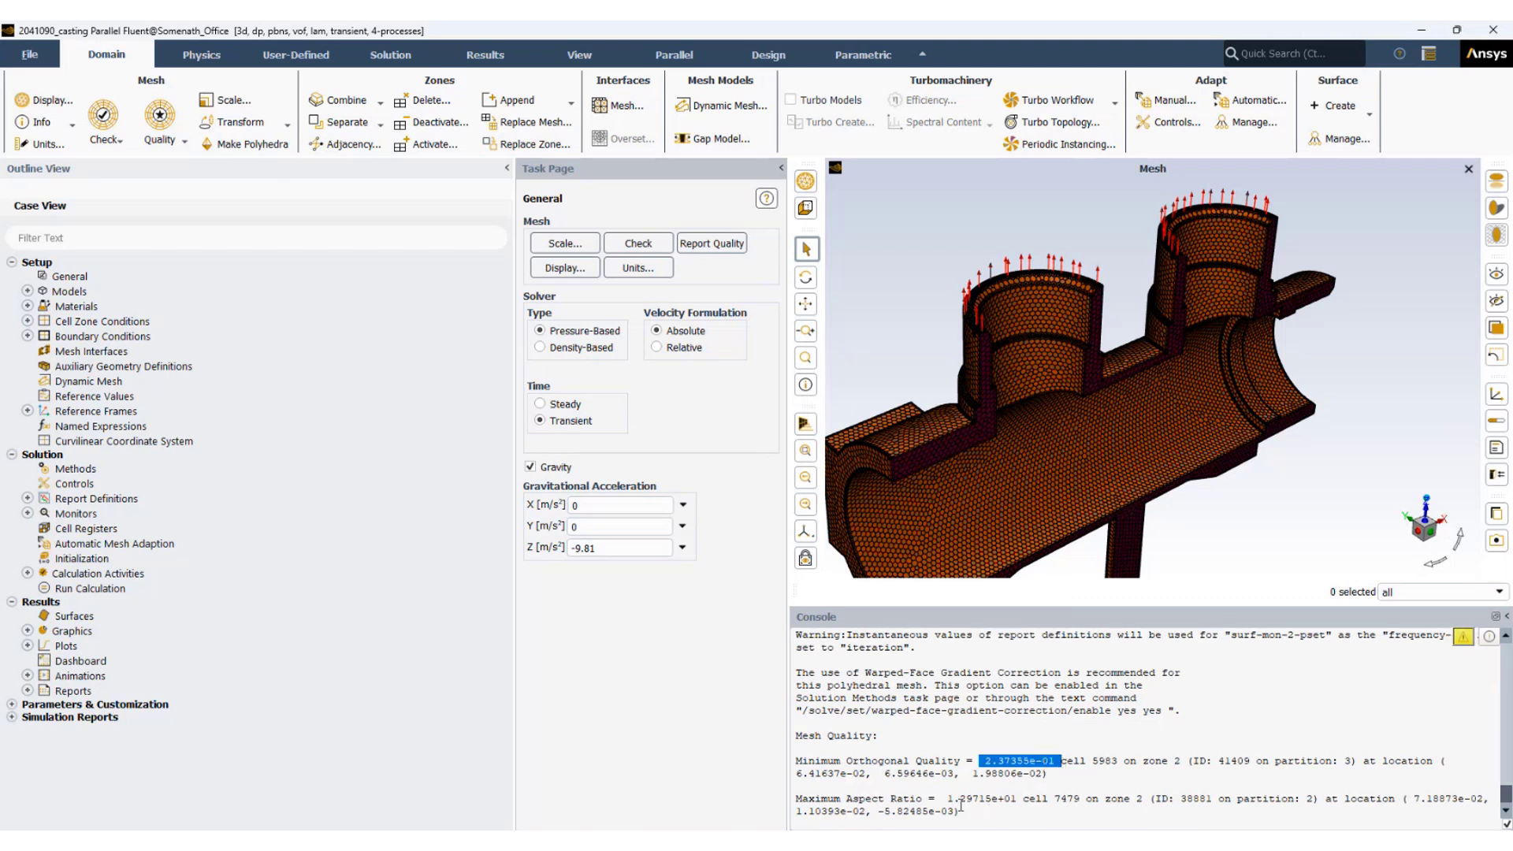
{"action": "left_click_drag", "start_coordinate": [948, 798], "coordinate": [1020, 798]}
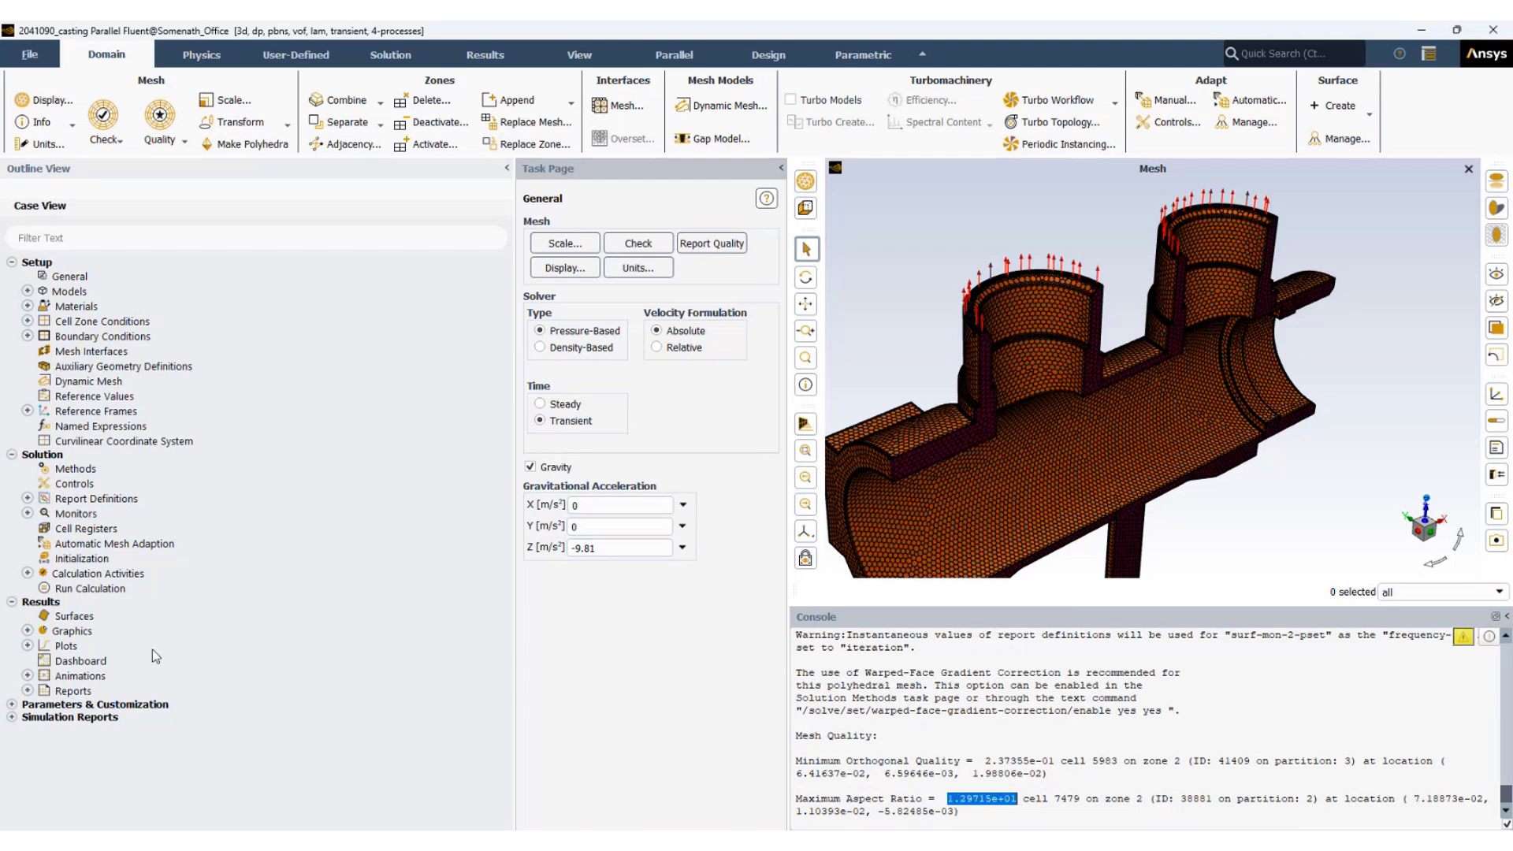
Define the metal fluid's density as a piecewise-linear function of temperature with 4 points, the last being 7495 kg/m³ at 1300 °C
{"action": "left_click", "coordinate": [28, 306]}
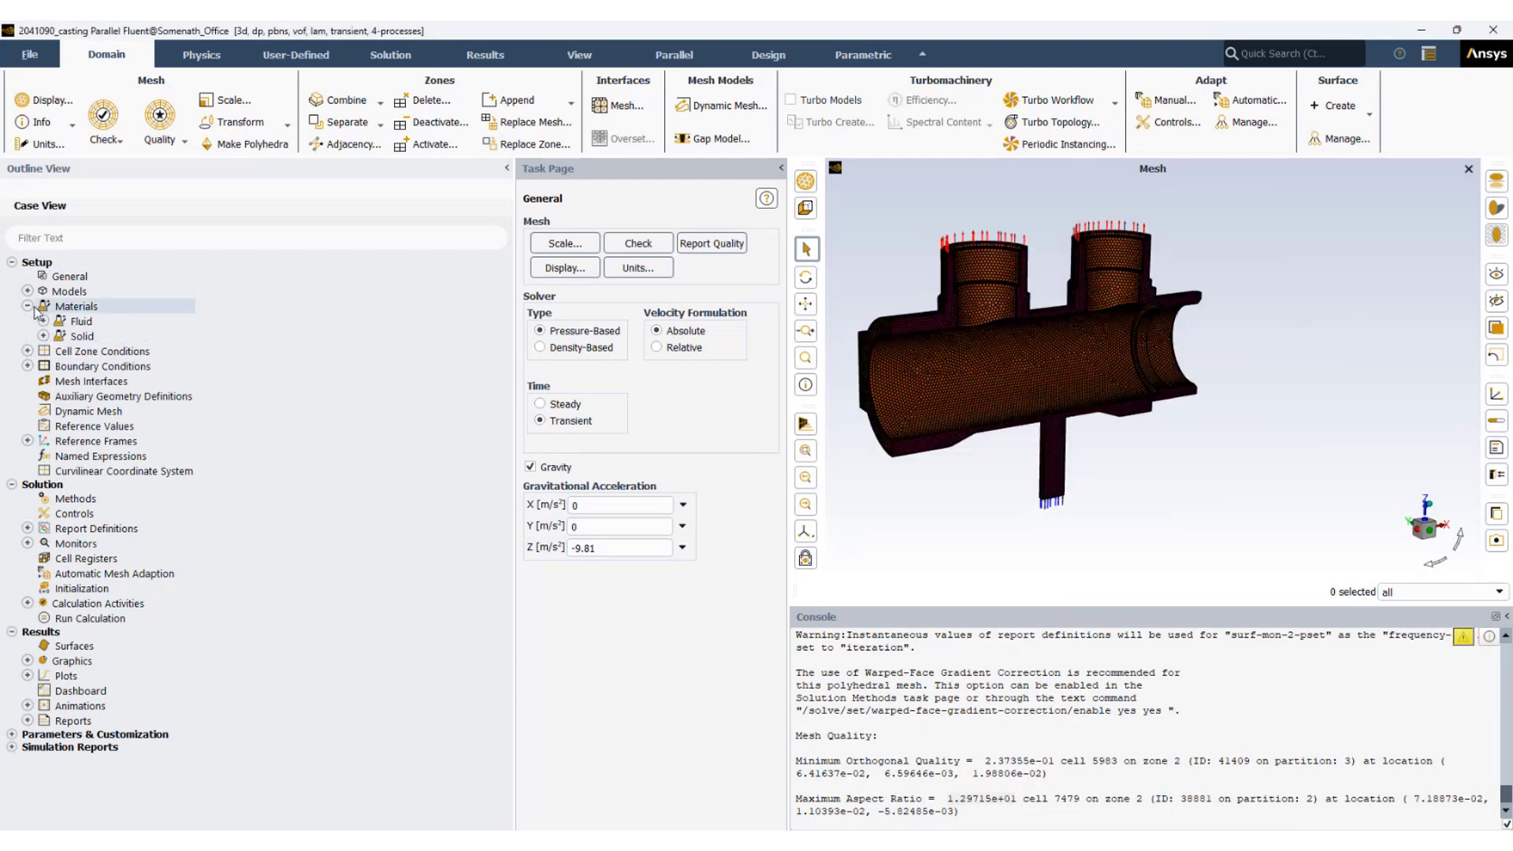
{"action": "left_click", "coordinate": [44, 320]}
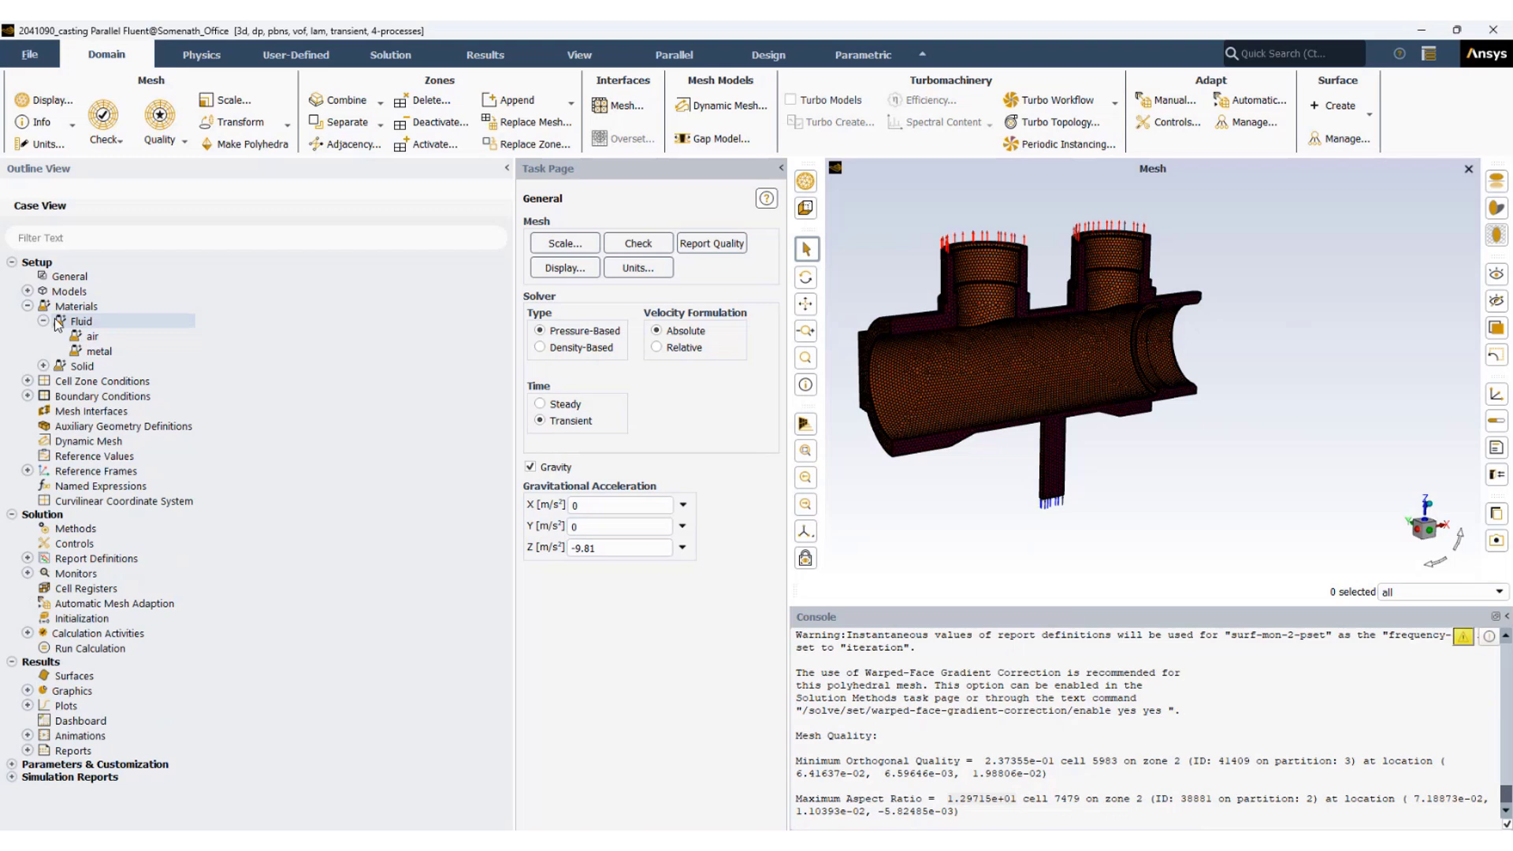
{"action": "left_click", "coordinate": [92, 336]}
{"action": "double_click", "coordinate": [98, 351]}
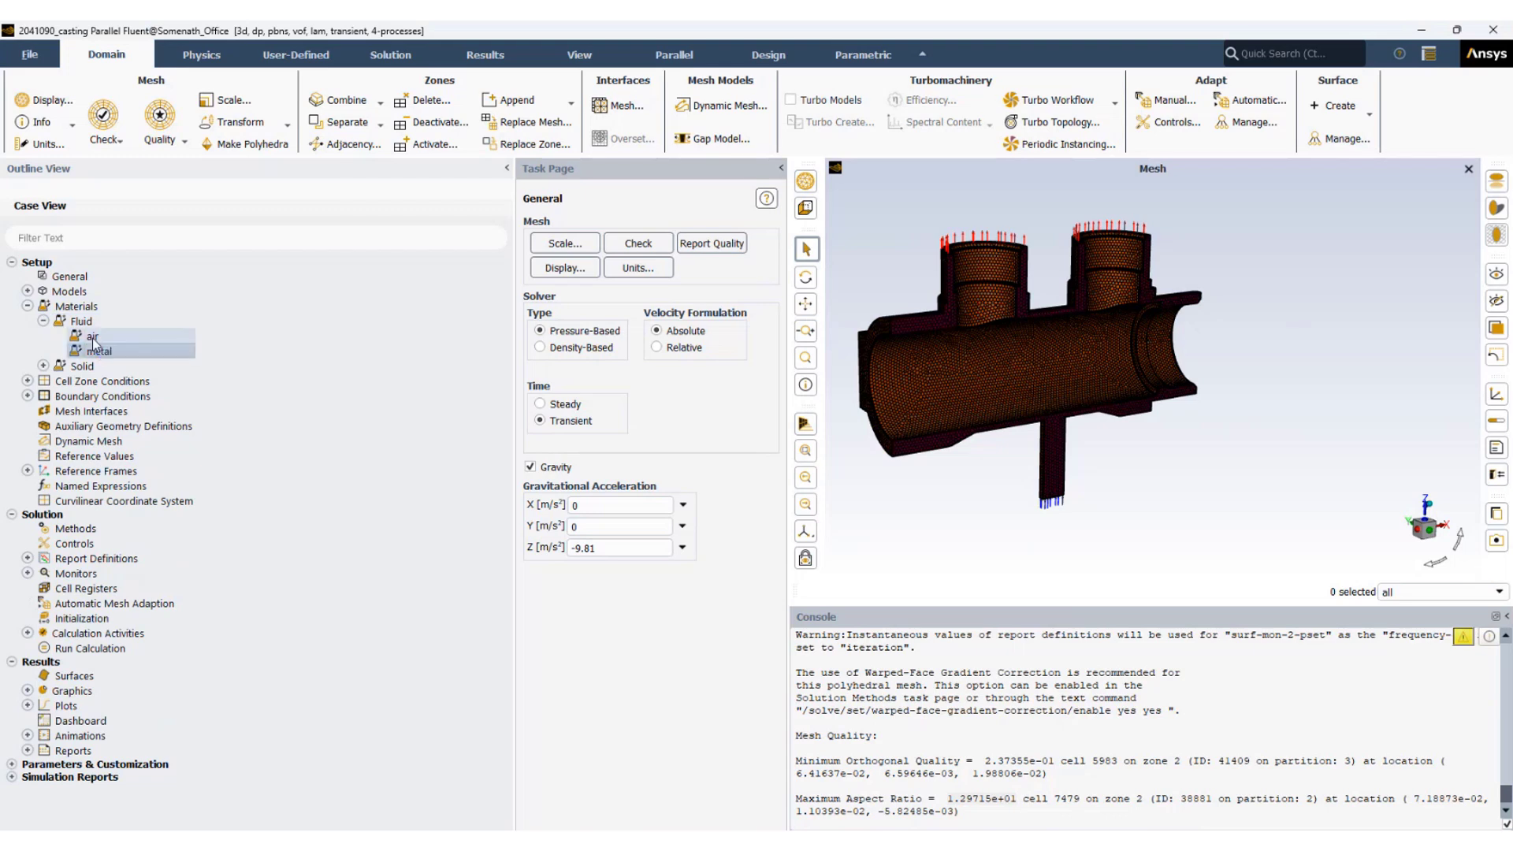
{"action": "scroll", "coordinate": [380, 473], "scroll_direction": "up", "scroll_amount": 5}
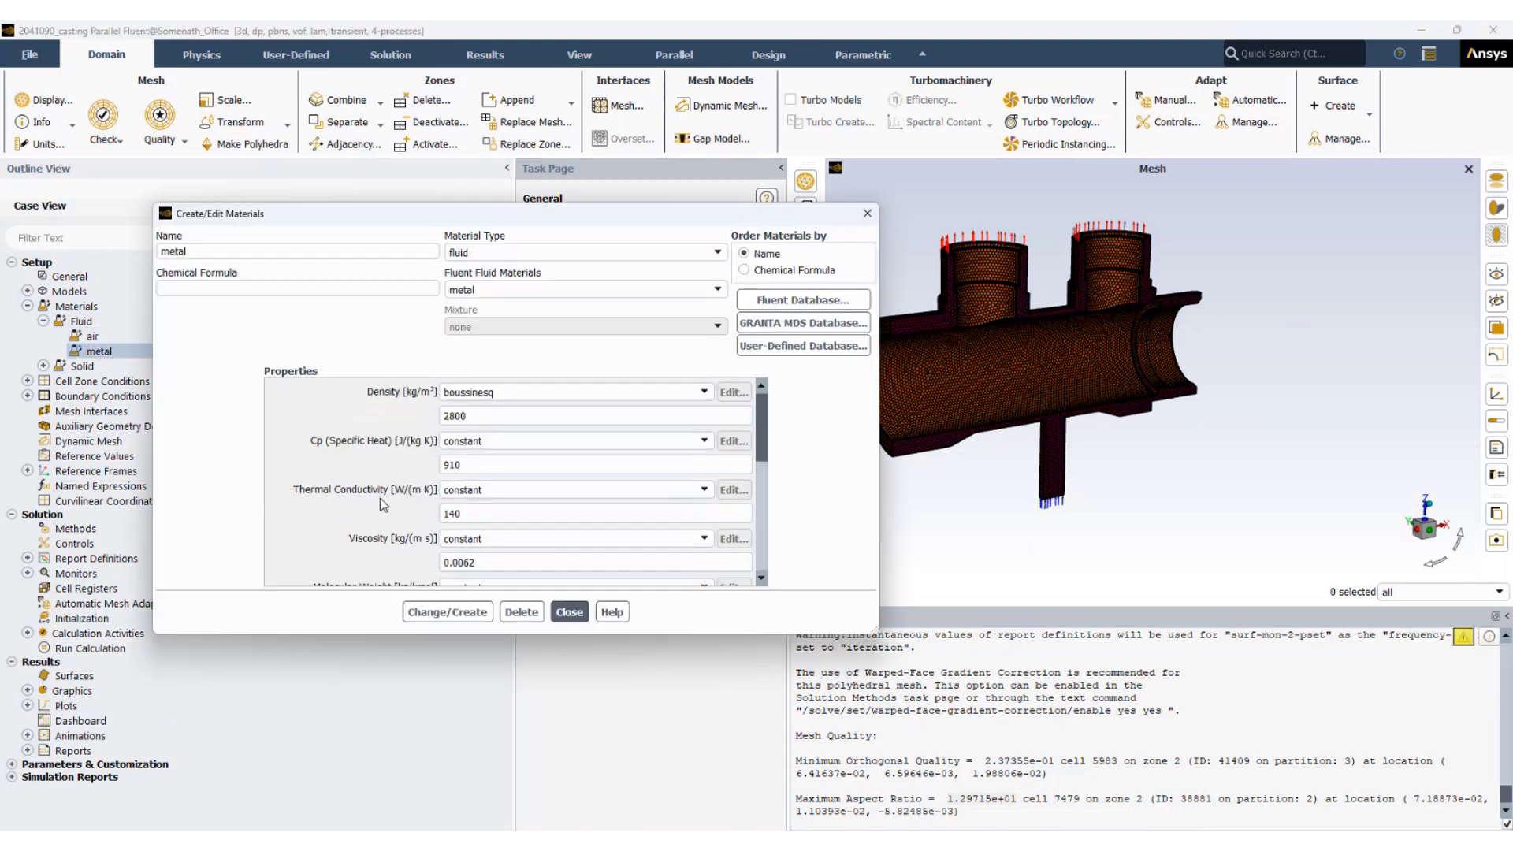
{"action": "left_click", "coordinate": [490, 394]}
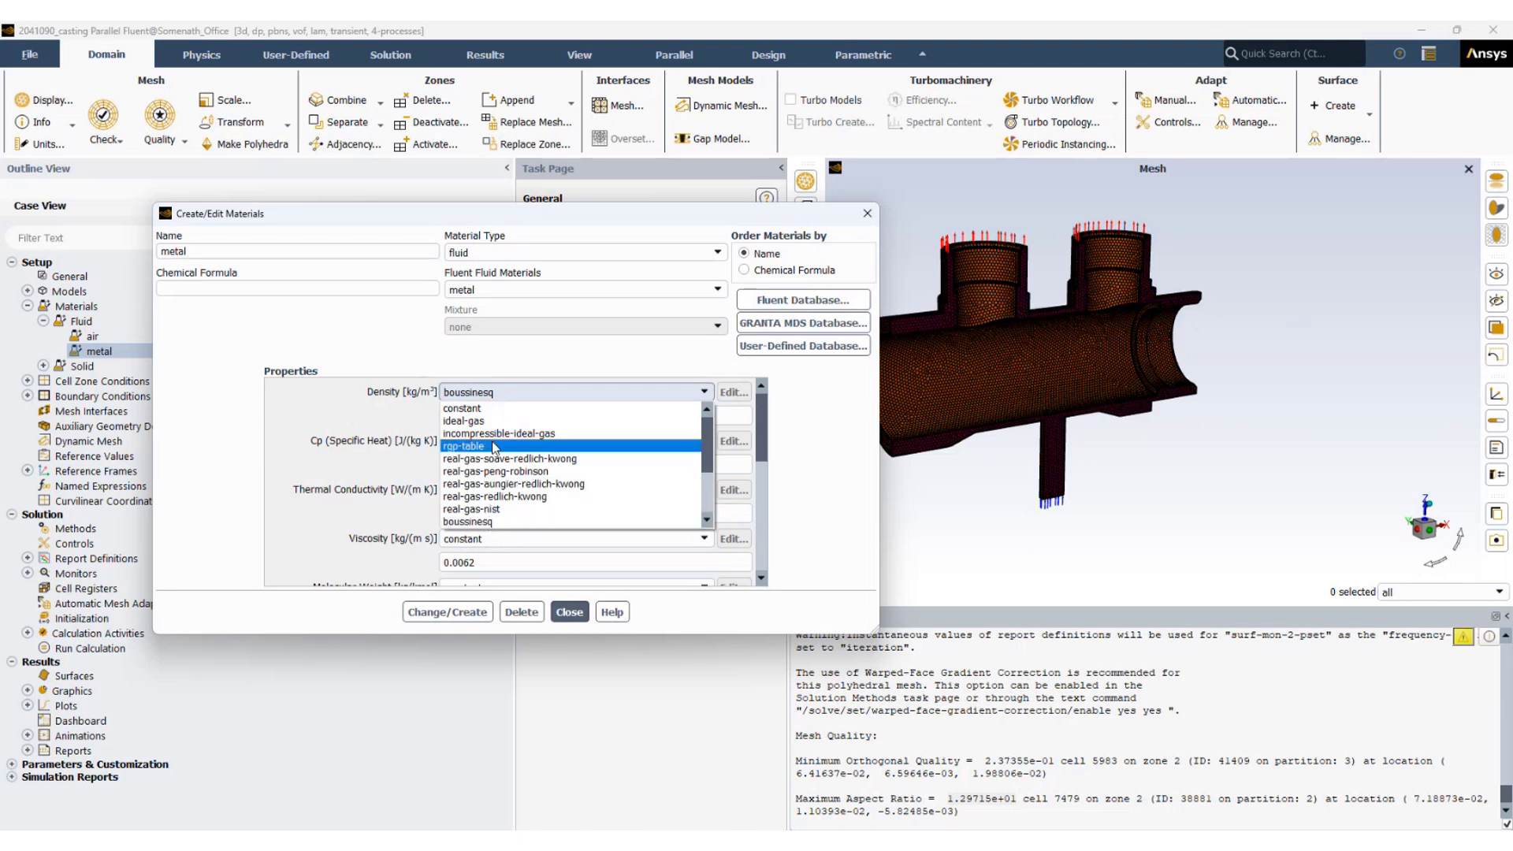
{"action": "scroll", "coordinate": [499, 489], "scroll_direction": "down", "scroll_amount": 3}
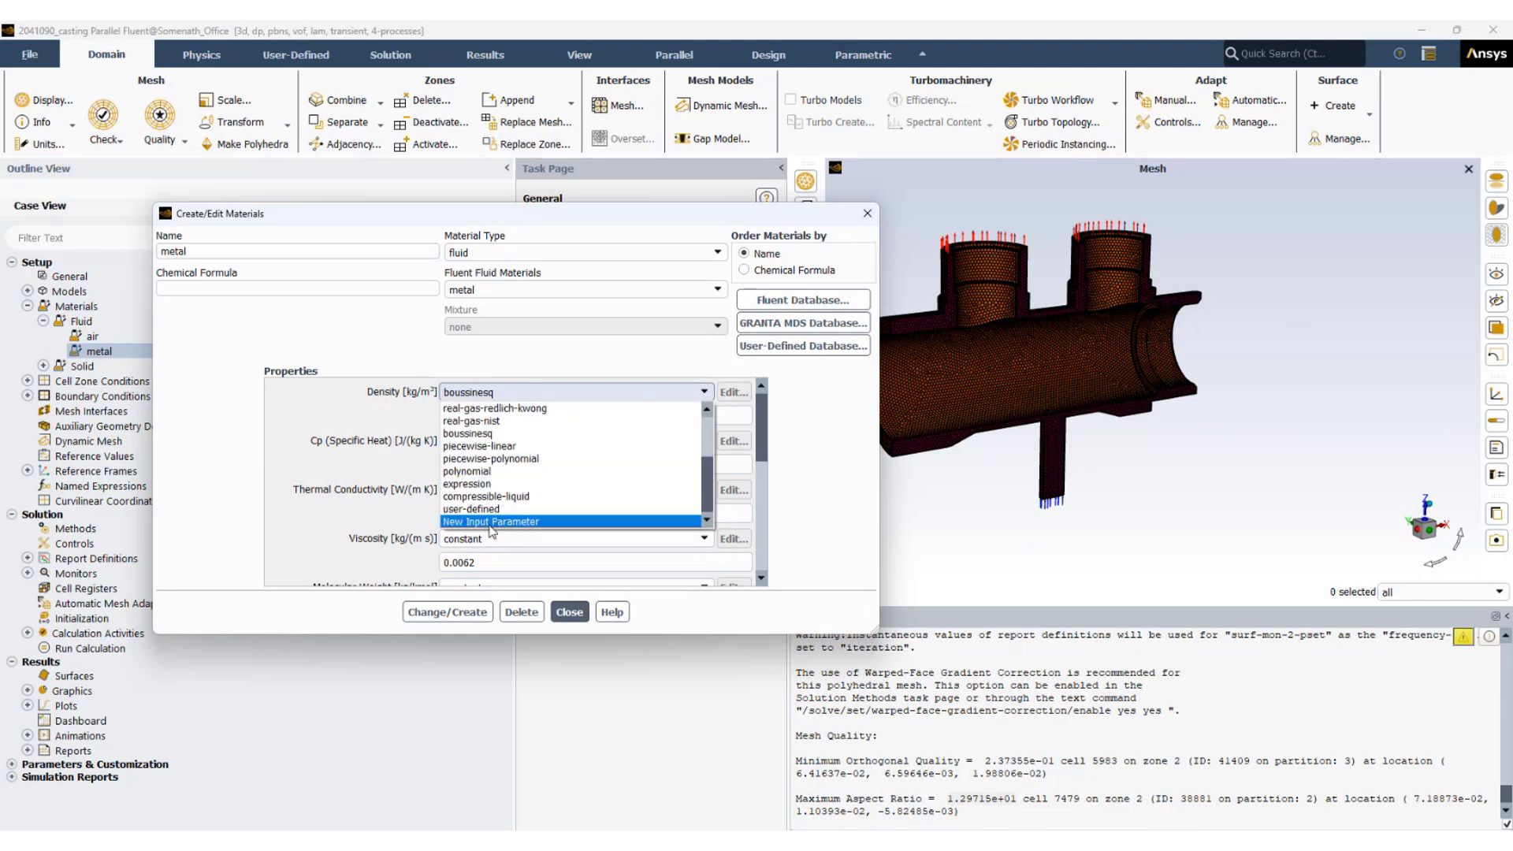
{"action": "left_click", "coordinate": [512, 448]}
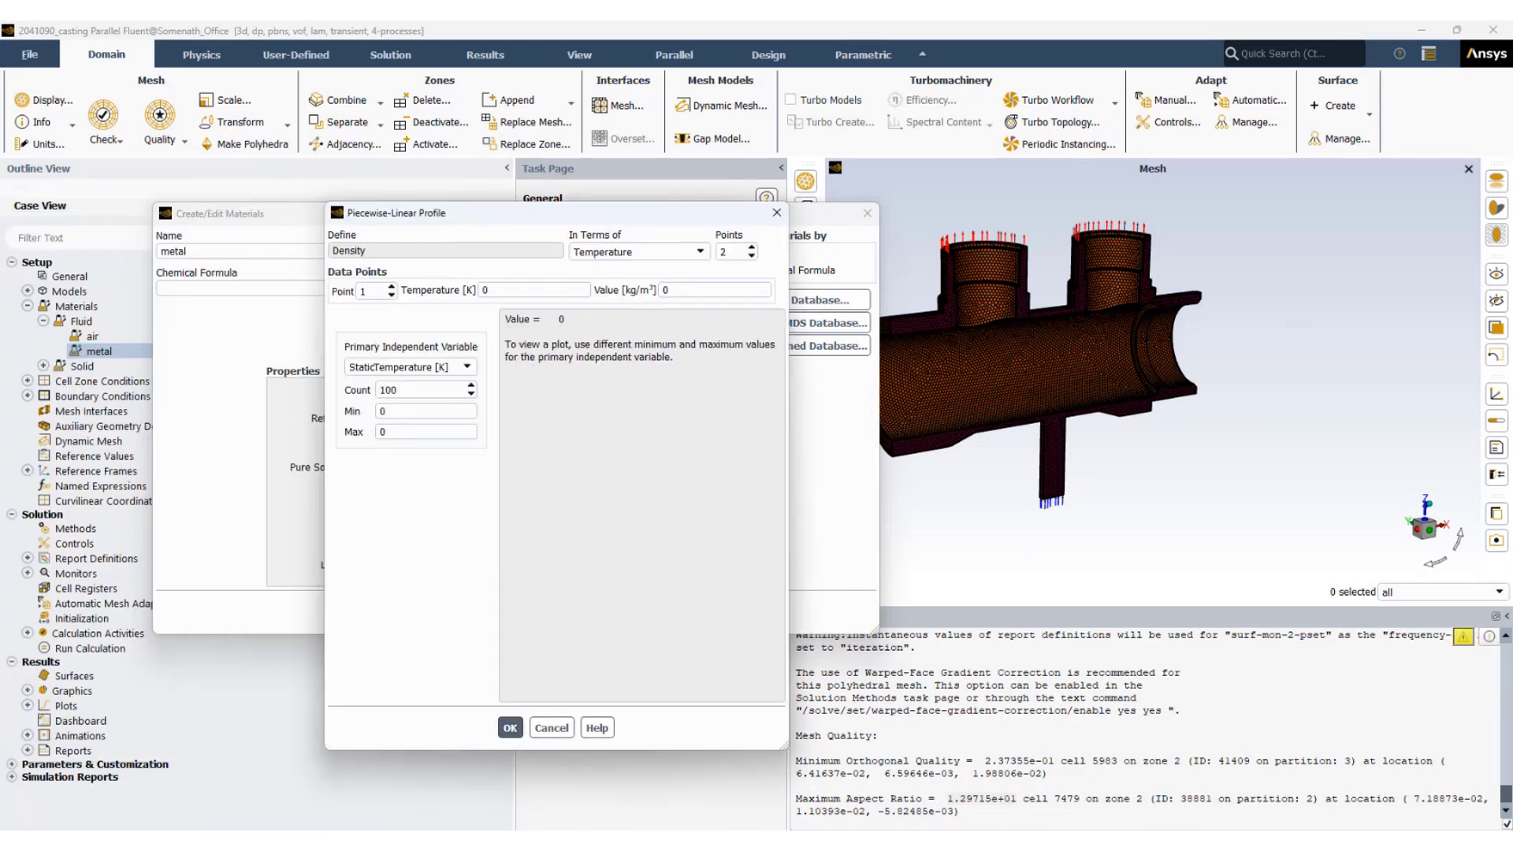
{"action": "double_click", "coordinate": [722, 251]}
{"action": "type", "text": "4"}
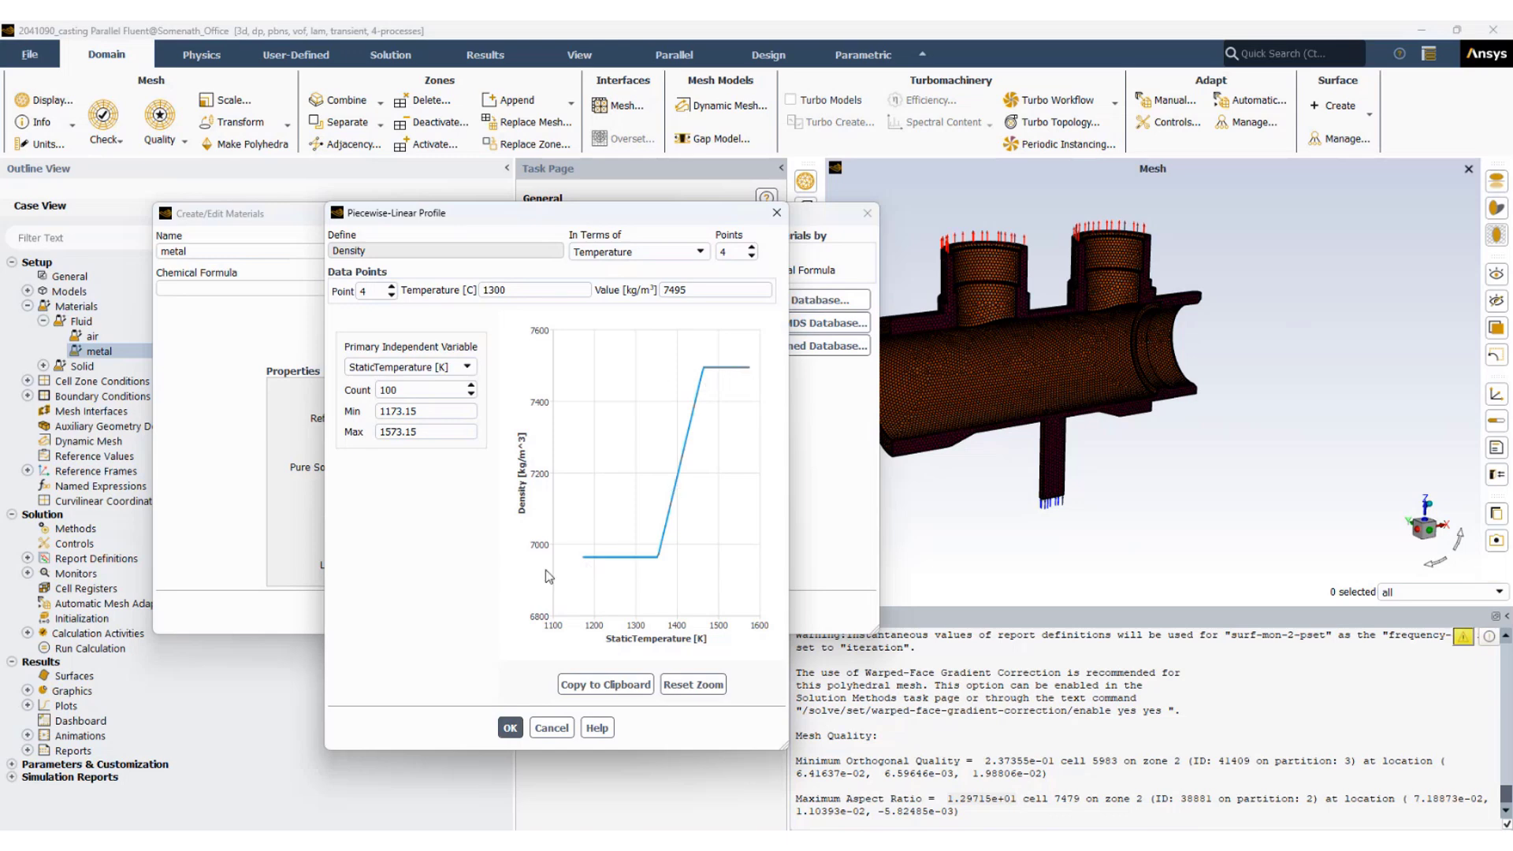
{"action": "key", "text": "Return"}
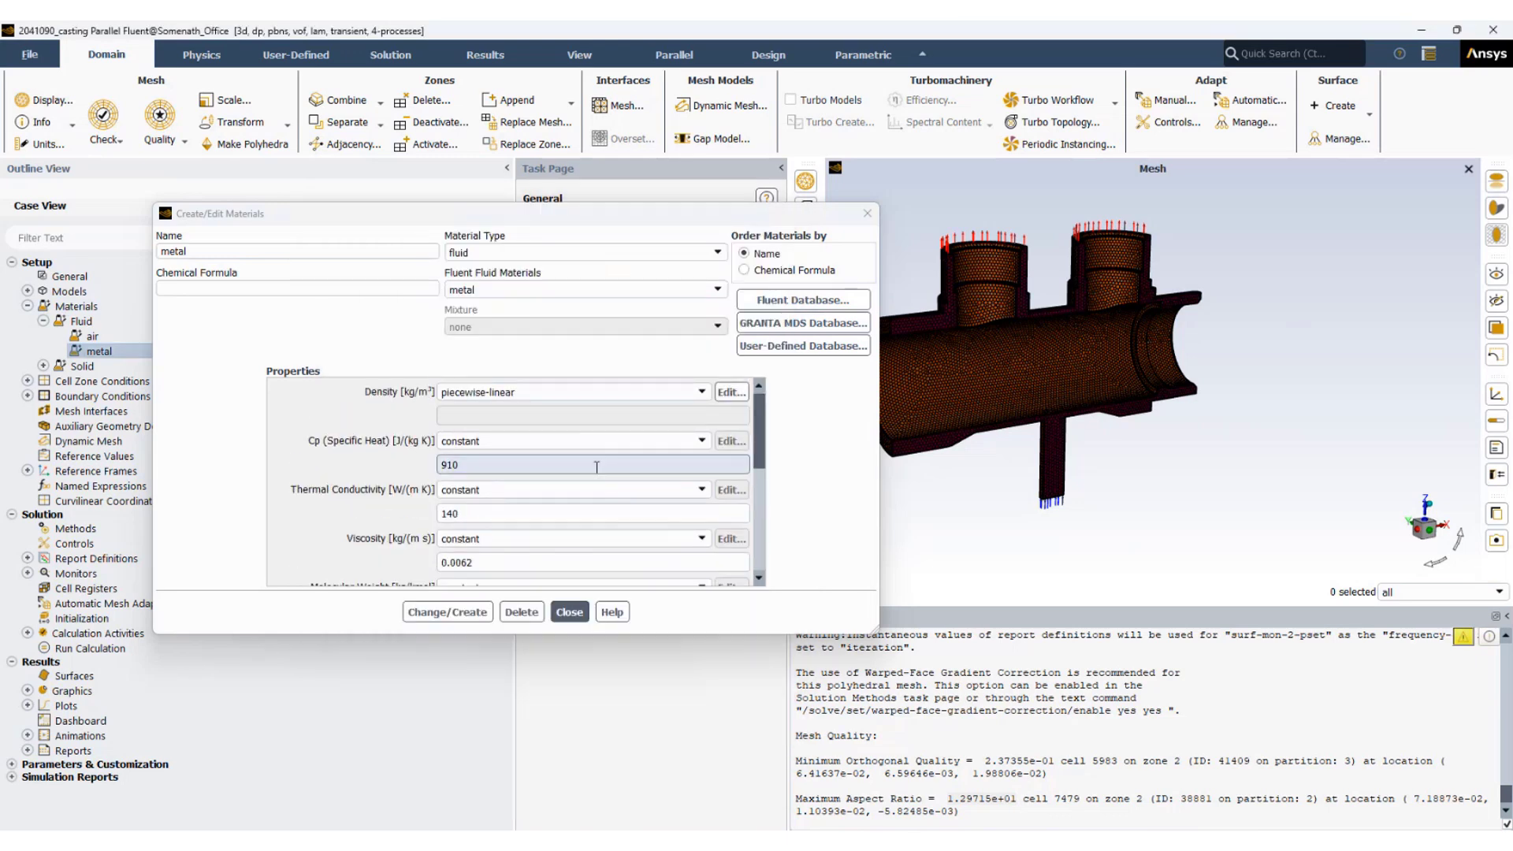
Define the metal's specific heat as a piecewise-linear temperature profile with 4 points, the last being 950 J/(kg K) at 1300 °C
{"action": "left_click", "coordinate": [517, 441]}
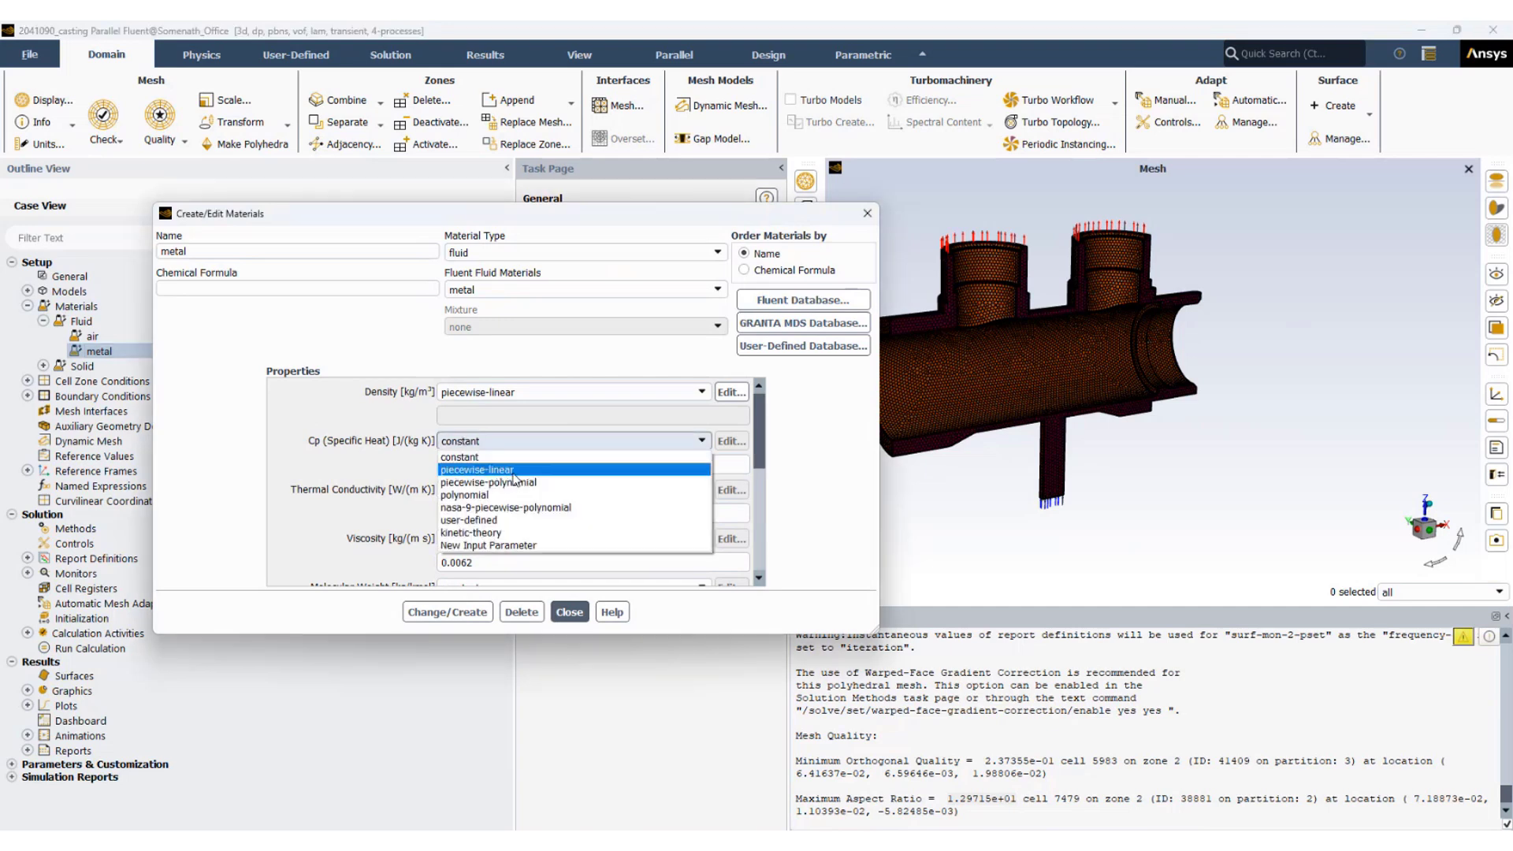
{"action": "left_click", "coordinate": [517, 470]}
{"action": "left_click", "coordinate": [721, 252]}
{"action": "double_click", "coordinate": [721, 251]}
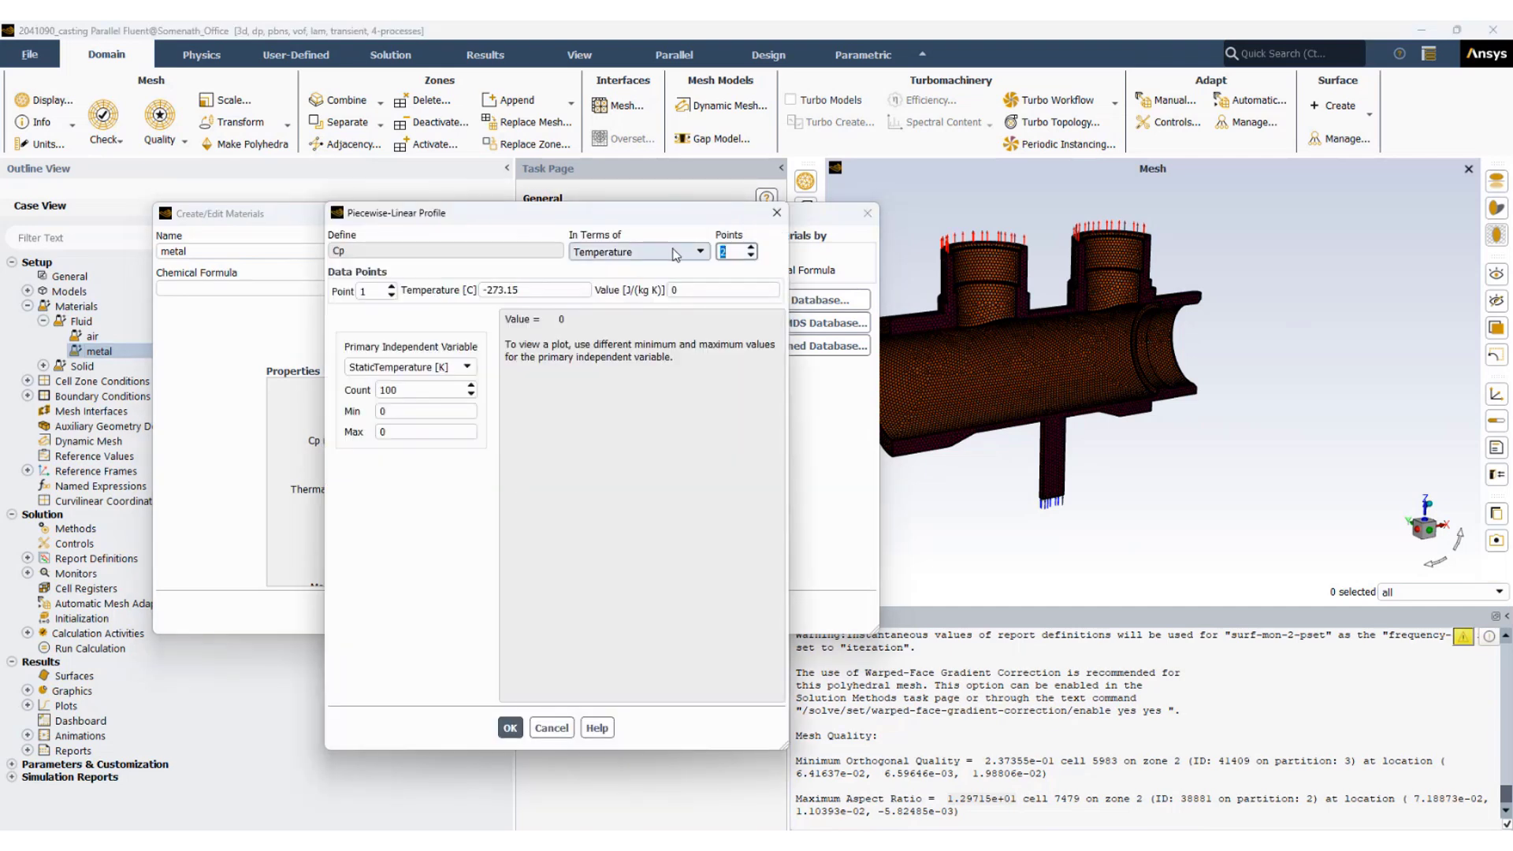
{"action": "type", "text": "4"}
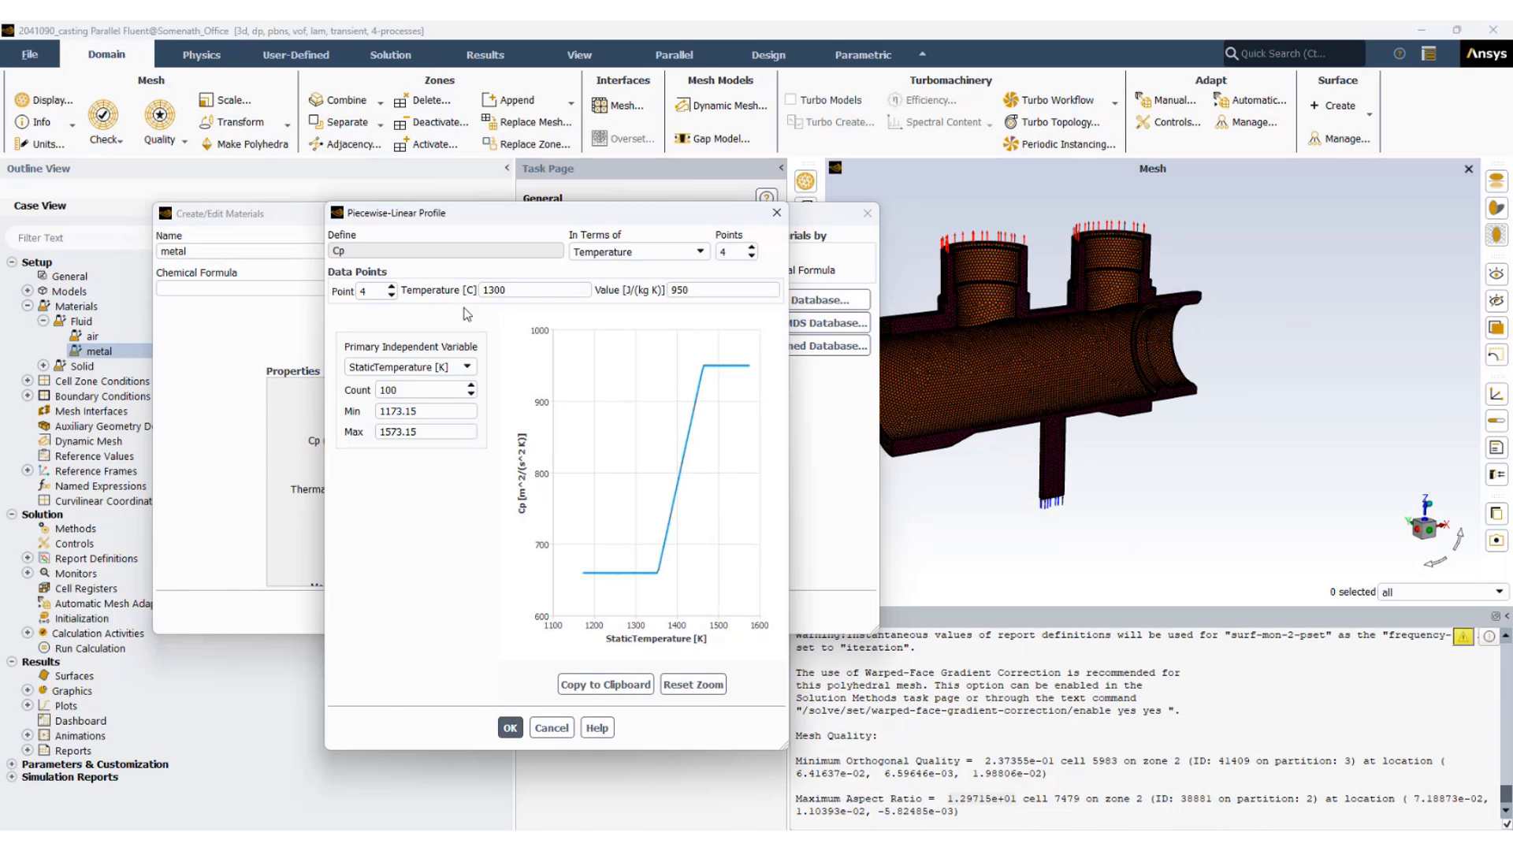
{"action": "left_click", "coordinate": [510, 727]}
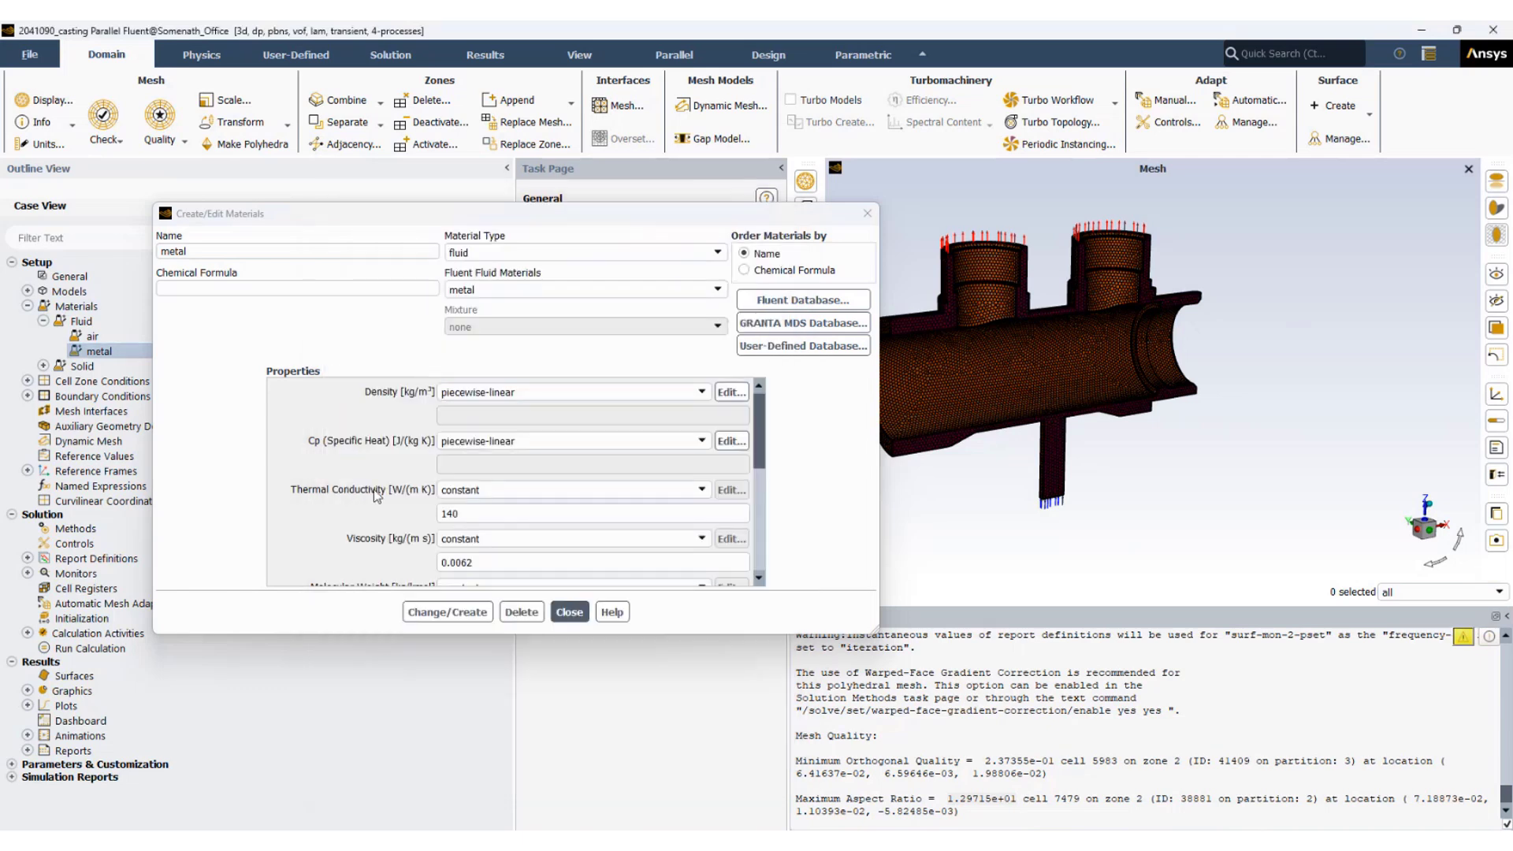
Define the metal's thermal conductivity as a piecewise-linear temperature profile with 4 points
{"action": "left_click", "coordinate": [700, 490]}
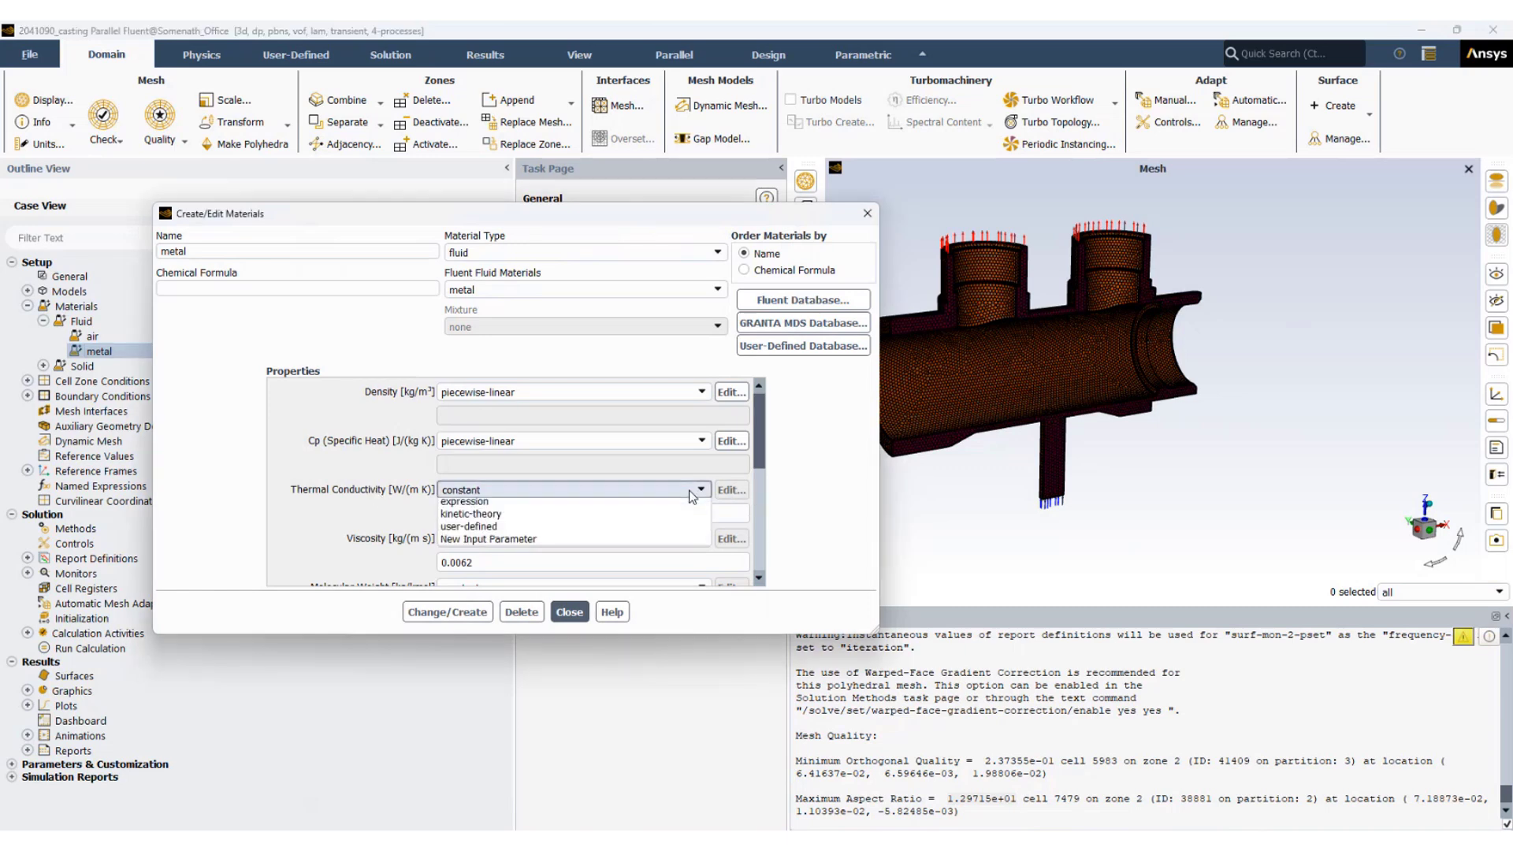
{"action": "left_click", "coordinate": [496, 515]}
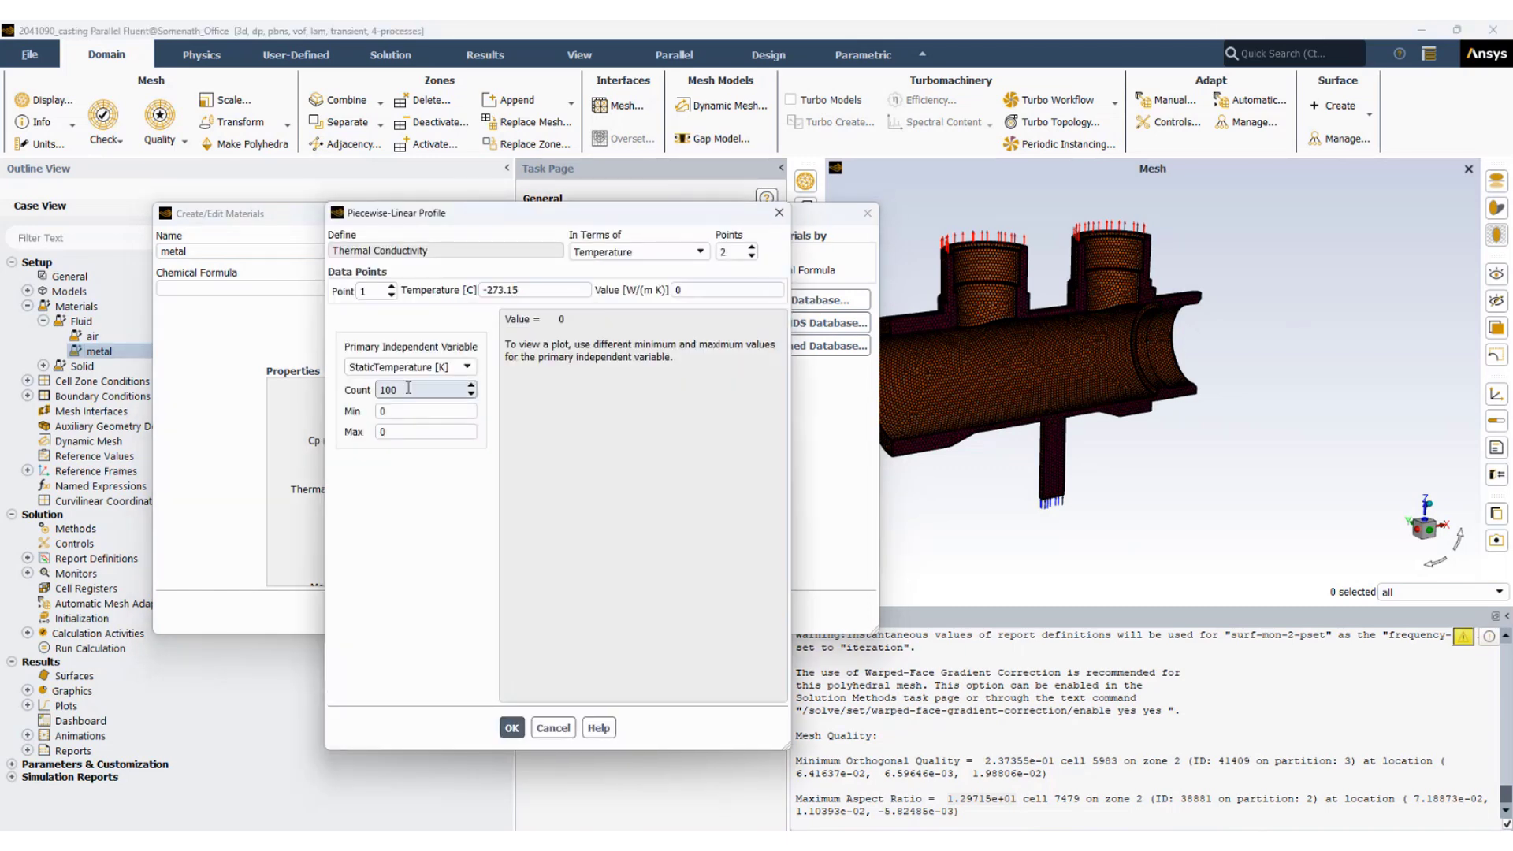
{"action": "double_click", "coordinate": [735, 252]}
{"action": "type", "text": "4"}
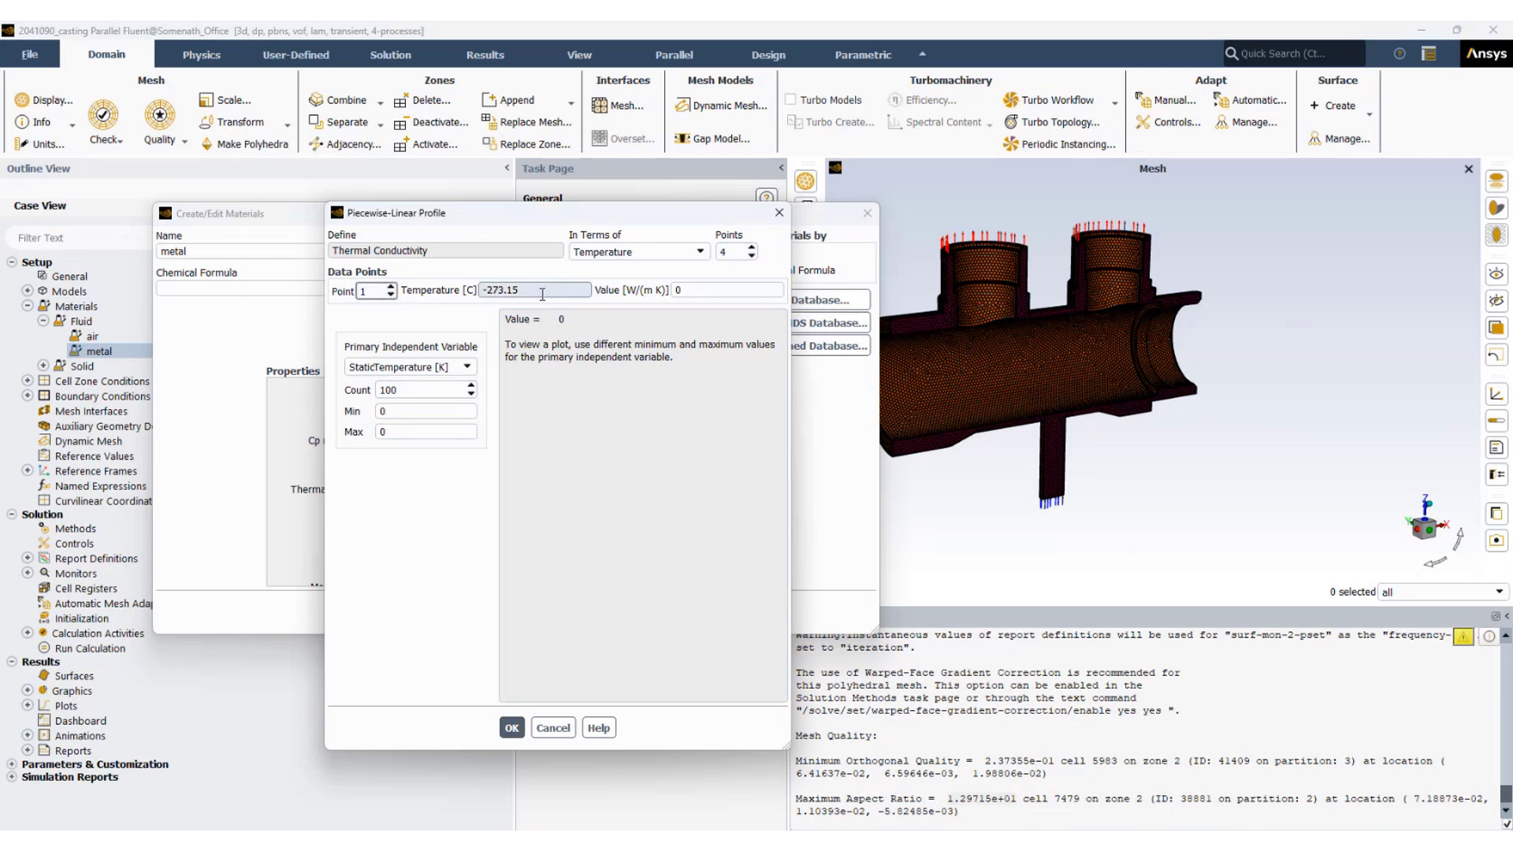
{"action": "left_click", "coordinate": [449, 405]}
{"action": "left_click", "coordinate": [512, 728]}
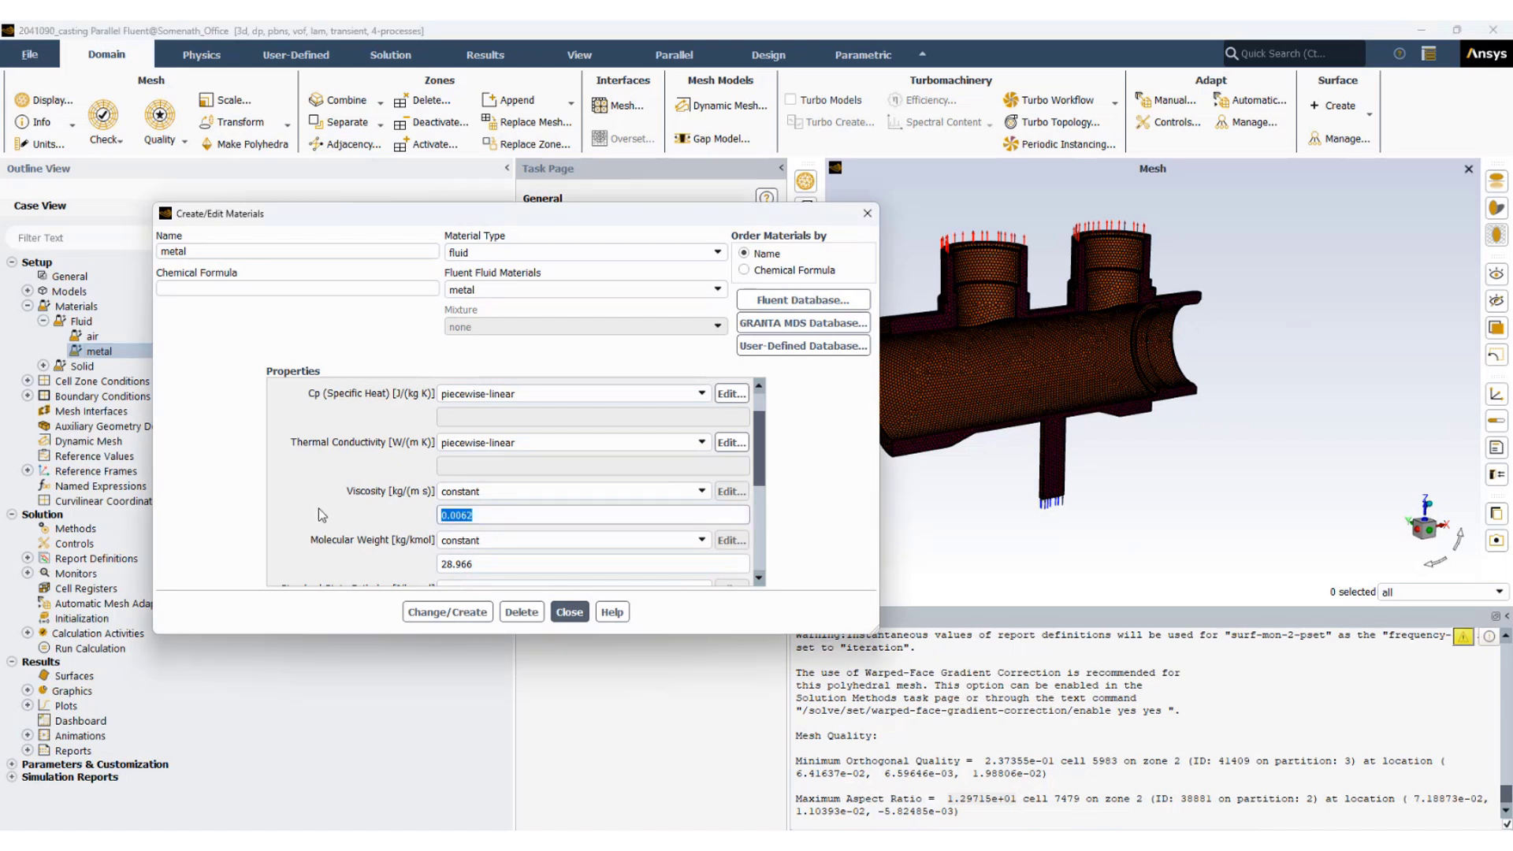
Set the metal's constant viscosity to 0.0143 kg/(m s)
{"action": "type", "text": "0.013"}
{"action": "key", "text": "BackSpace"}
{"action": "type", "text": "43"}
{"action": "key", "text": "Tab"}
Set the metal's pure solvent melting heat to 240000 J/kg
{"action": "key", "text": "Tab"}
{"action": "key", "text": "Tab"}
{"action": "key", "text": "Tab"}
{"action": "key", "text": "Tab"}
{"action": "key", "text": "Tab"}
{"action": "key", "text": "Tab"}
{"action": "key", "text": "Tab"}
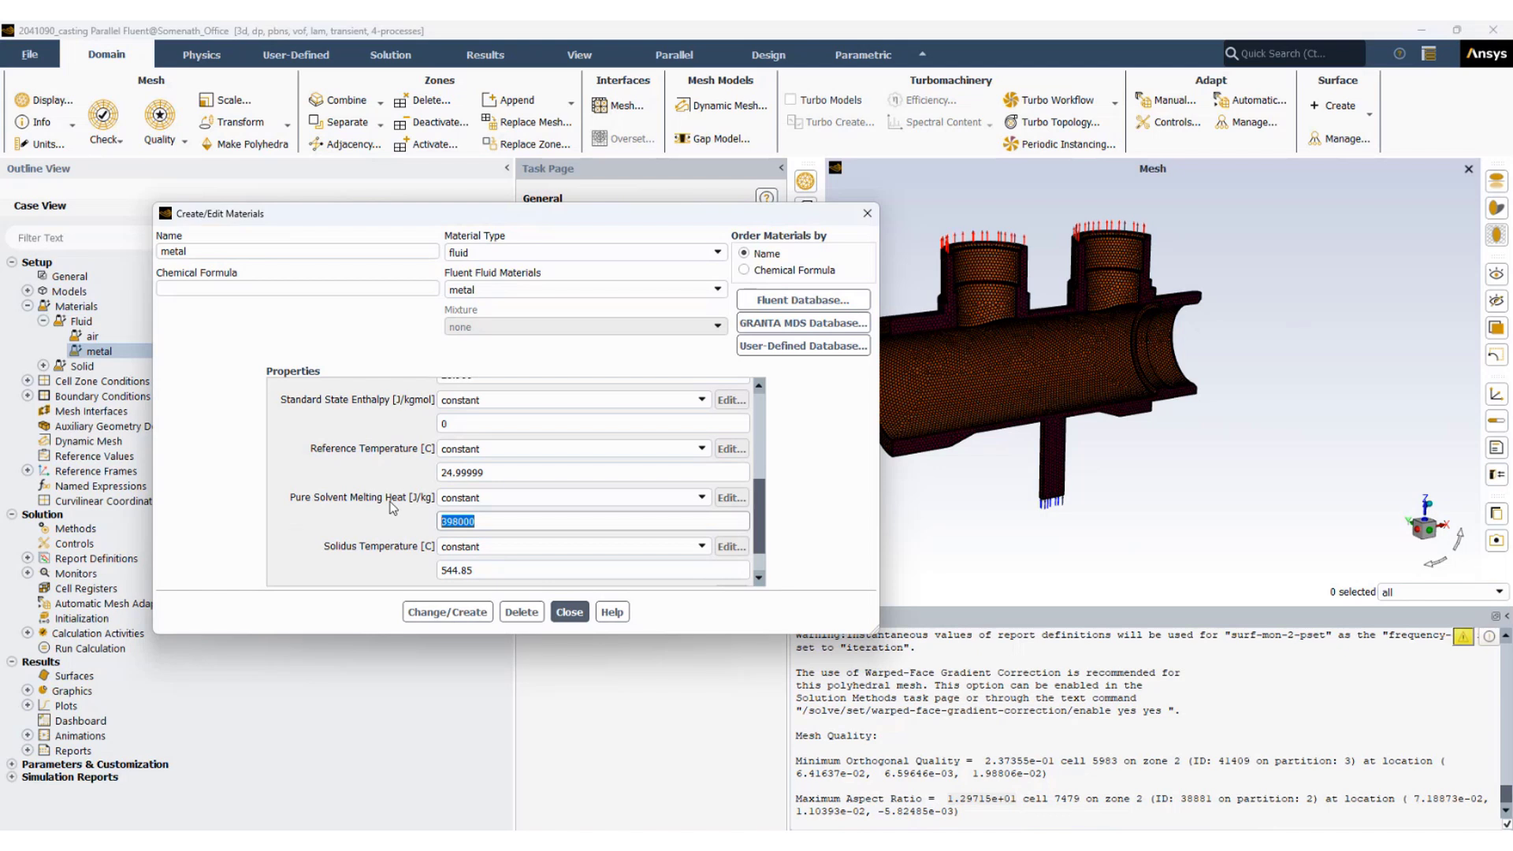
{"action": "type", "text": "240000"}
{"action": "key", "text": "Tab"}
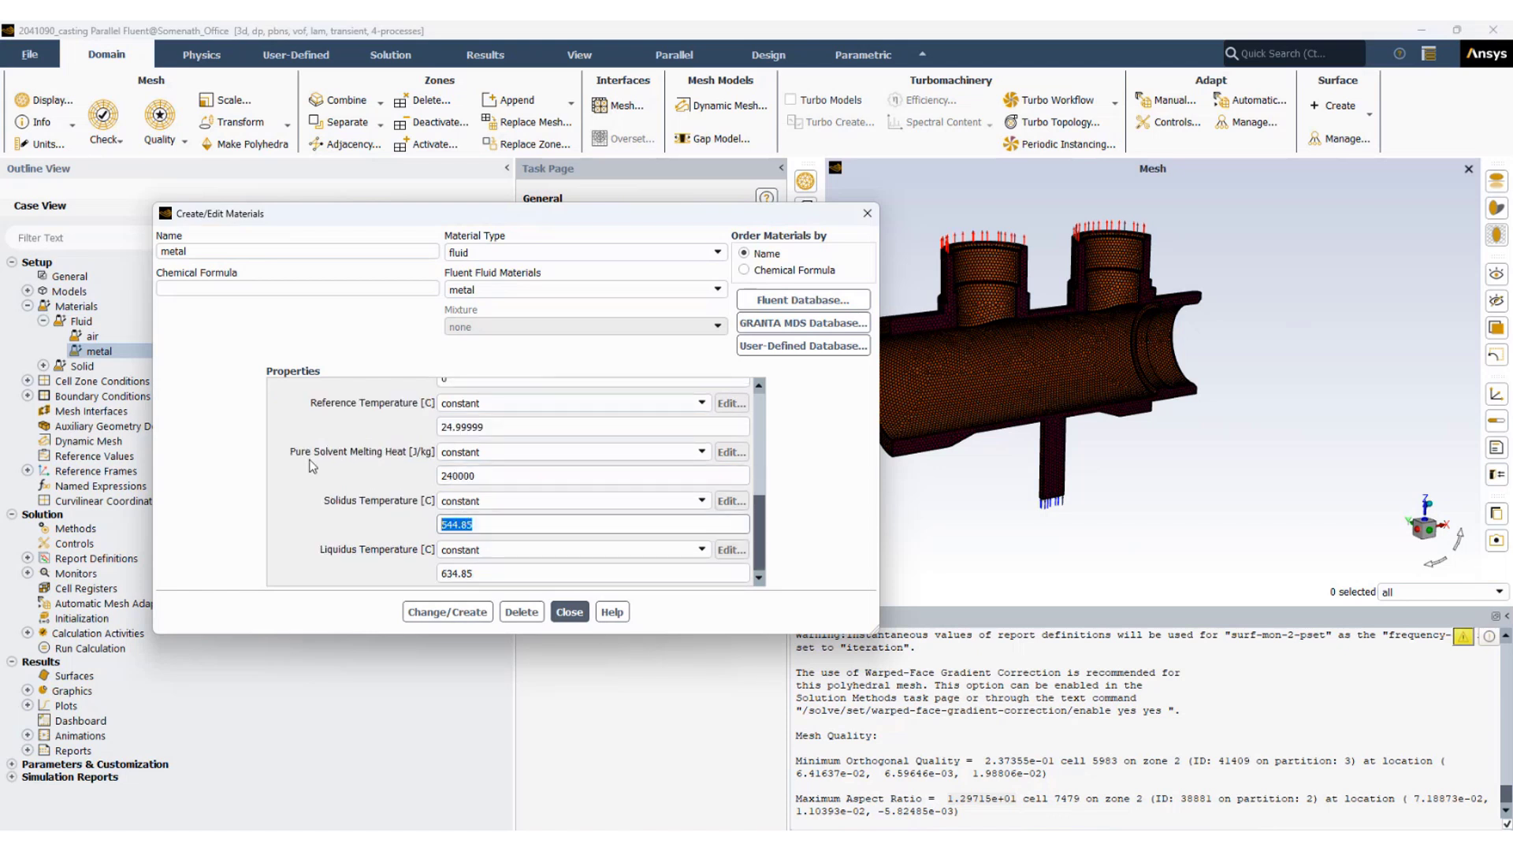
Set the metal's solidus temperature to 1080 °C and liquidus temperature to 1190 °C, and apply the material changes
{"action": "type", "text": "1080"}
{"action": "key", "text": "Tab"}
{"action": "type", "text": "1190"}
{"action": "left_click", "coordinate": [447, 612]}
{"action": "left_click", "coordinate": [569, 613]}
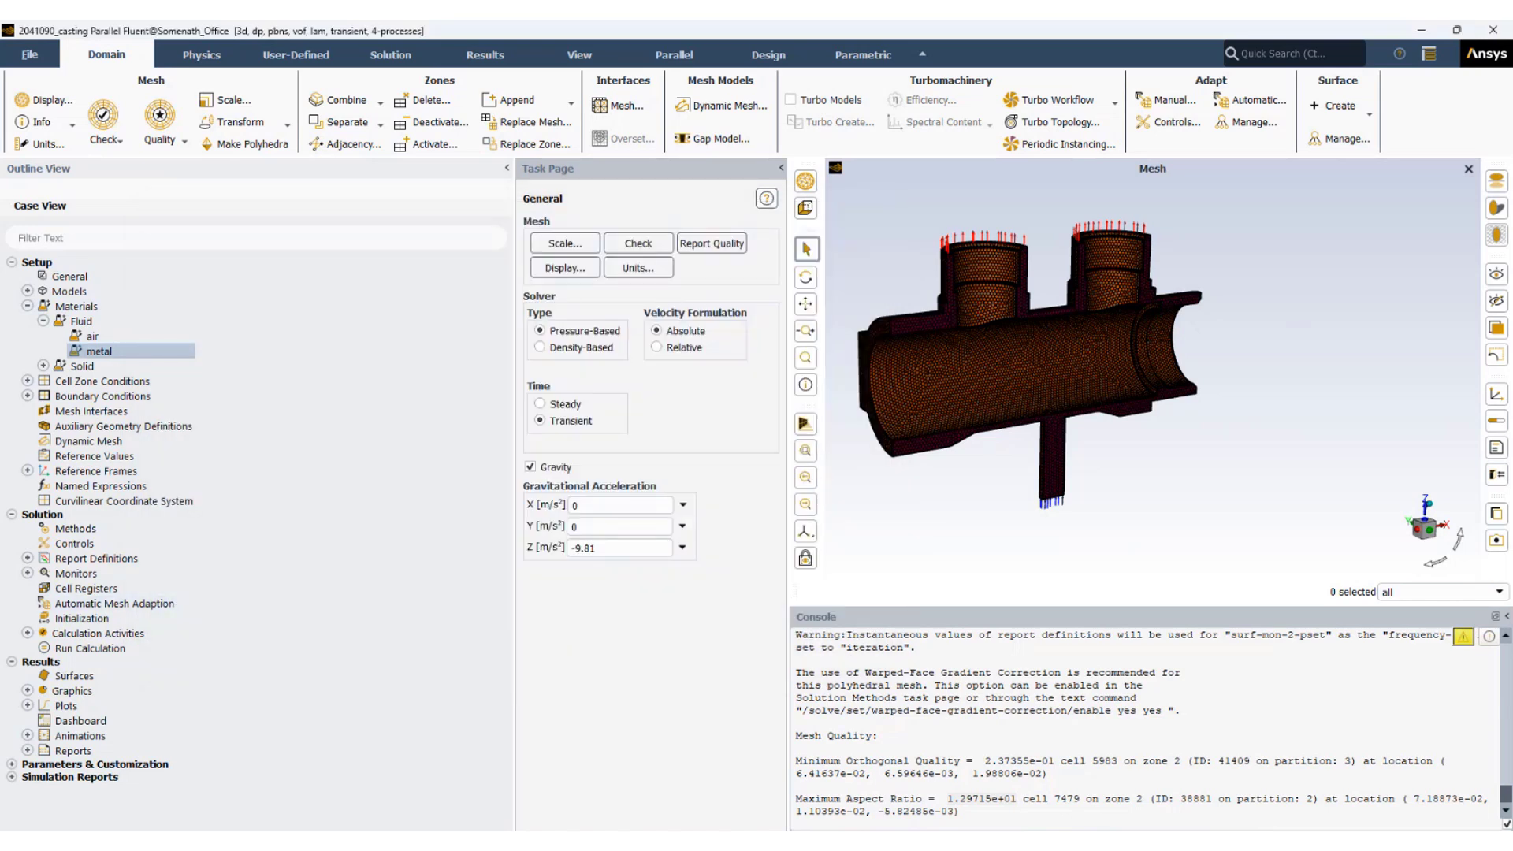
Set the density model of the air fluid material to ideal-gas
{"action": "double_click", "coordinate": [106, 334]}
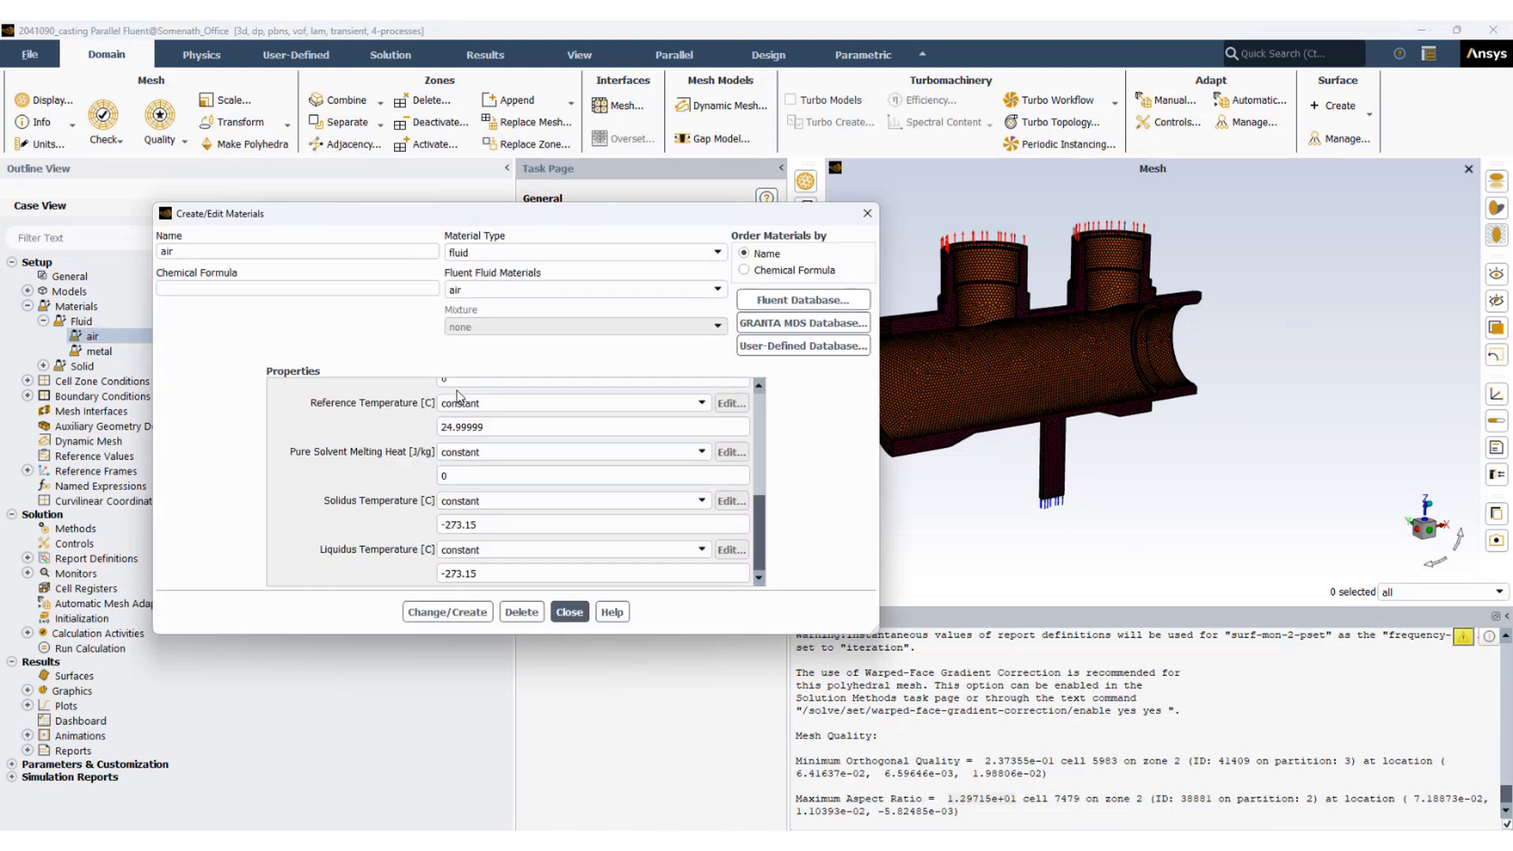
{"action": "left_click", "coordinate": [497, 394]}
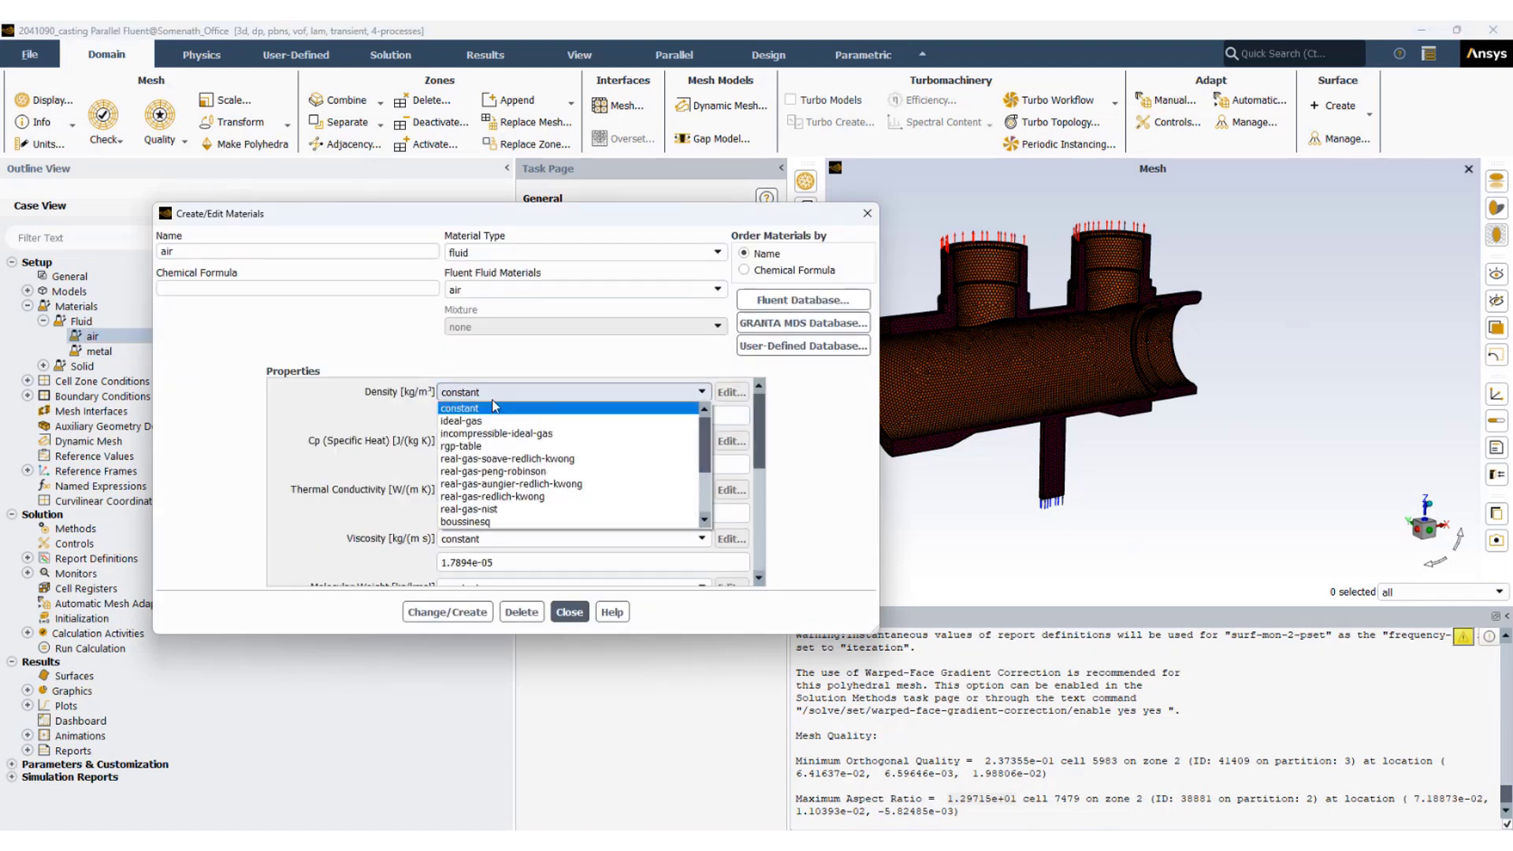
{"action": "left_click", "coordinate": [480, 424]}
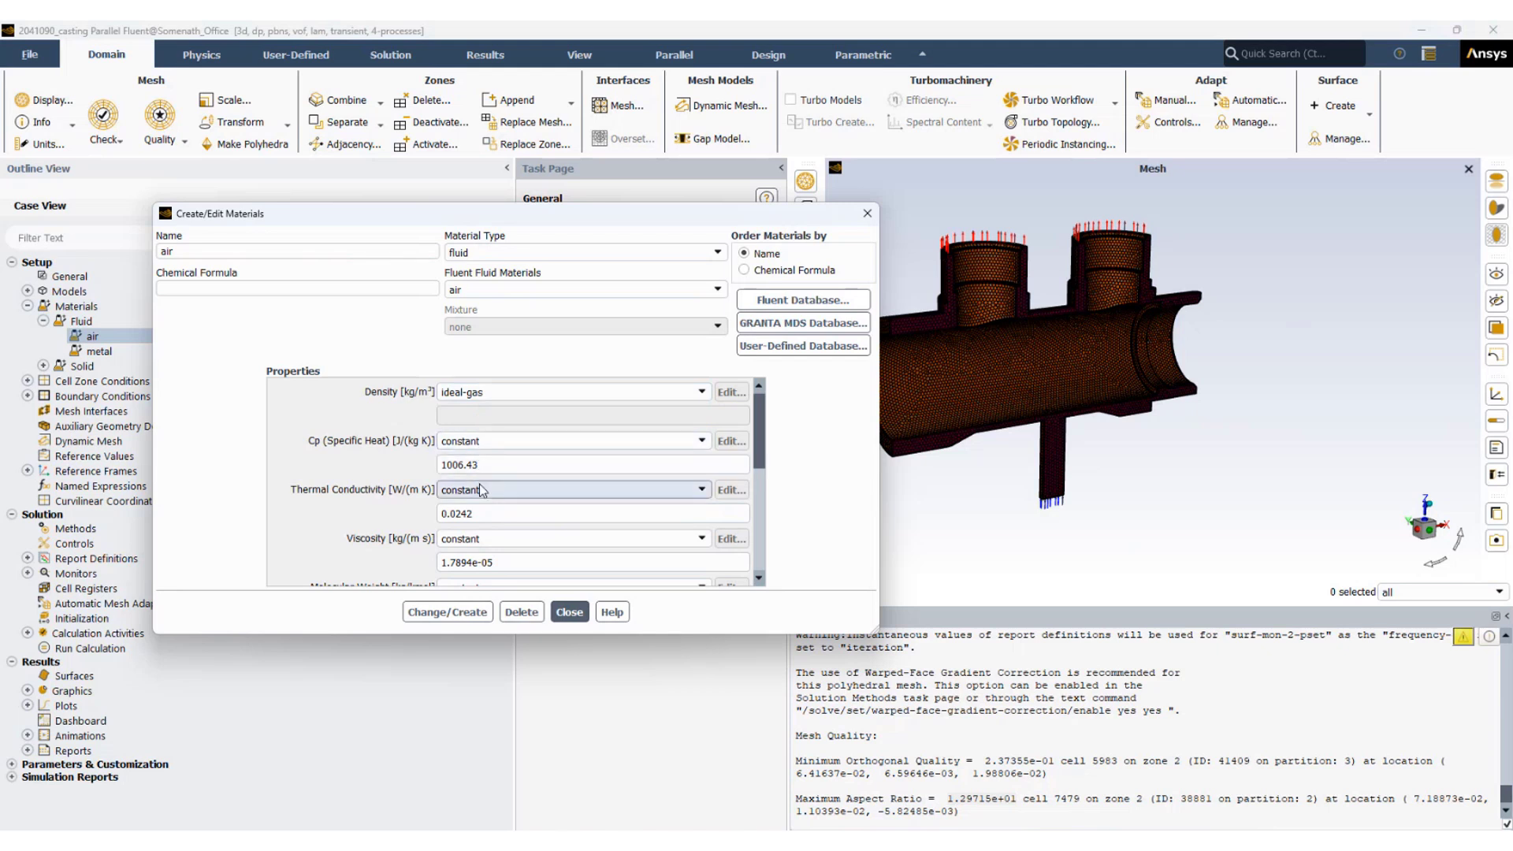
Set the air material's solidus and liquidus temperatures to 0 °C and close the material editor
{"action": "scroll", "coordinate": [485, 497], "scroll_direction": "down", "scroll_amount": 4}
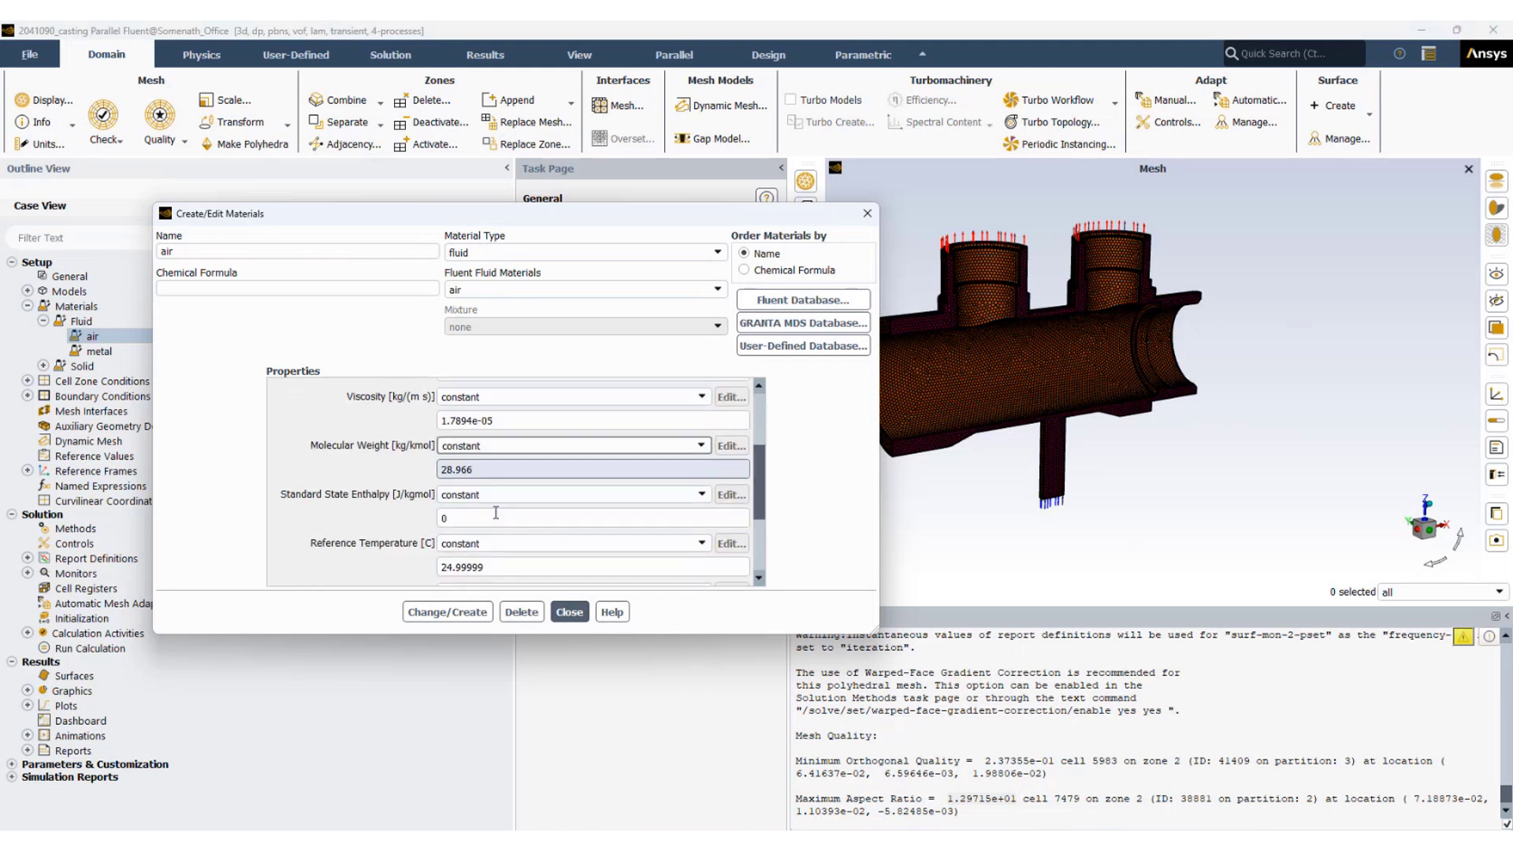
{"action": "scroll", "coordinate": [496, 513], "scroll_direction": "down", "scroll_amount": 1}
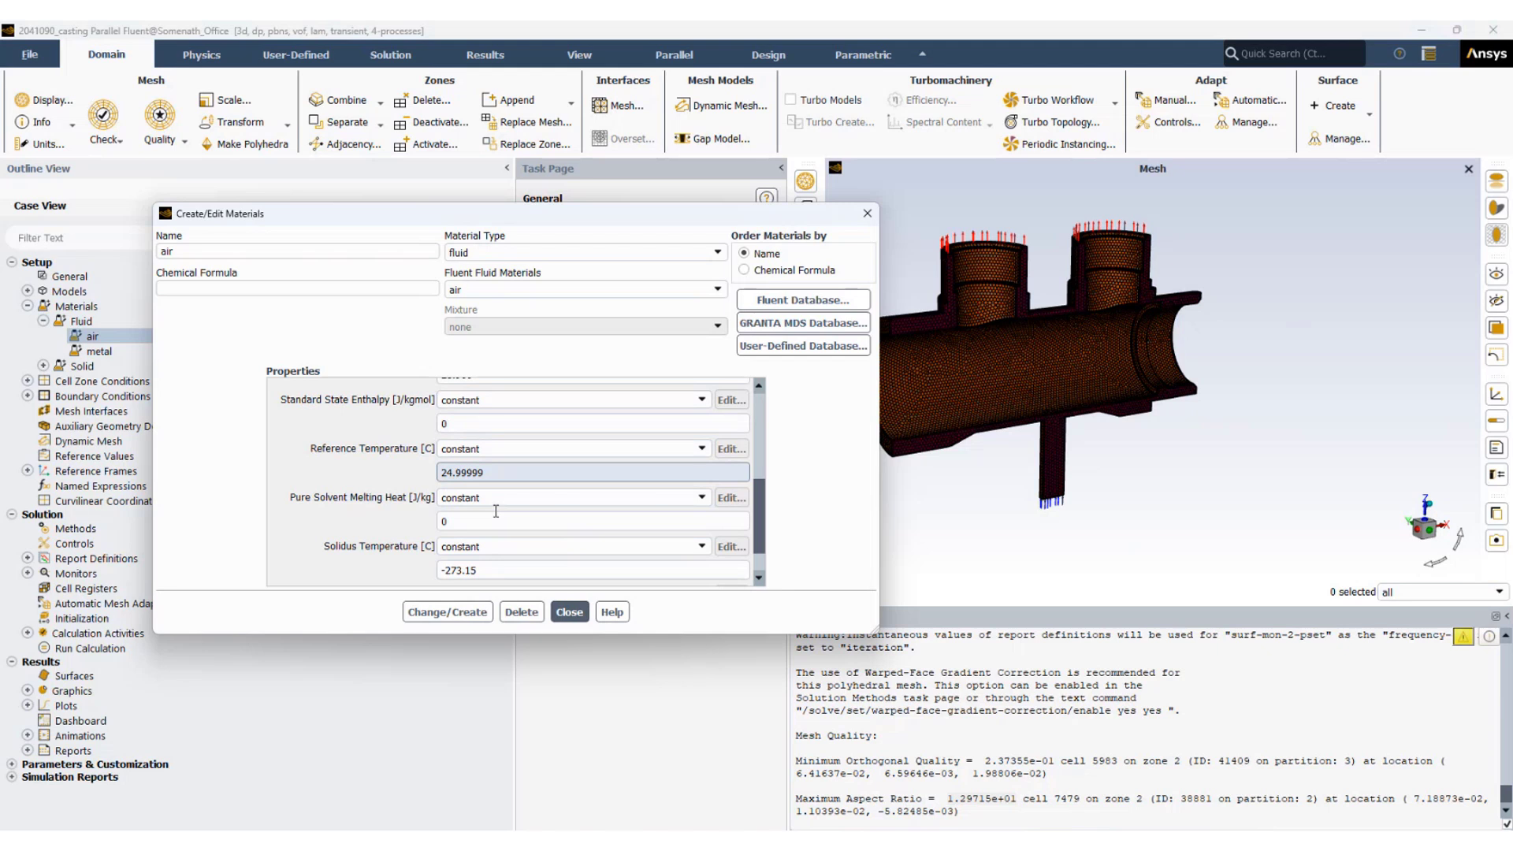
{"action": "scroll", "coordinate": [496, 512], "scroll_direction": "down", "scroll_amount": 1}
{"action": "left_click", "coordinate": [496, 524]}
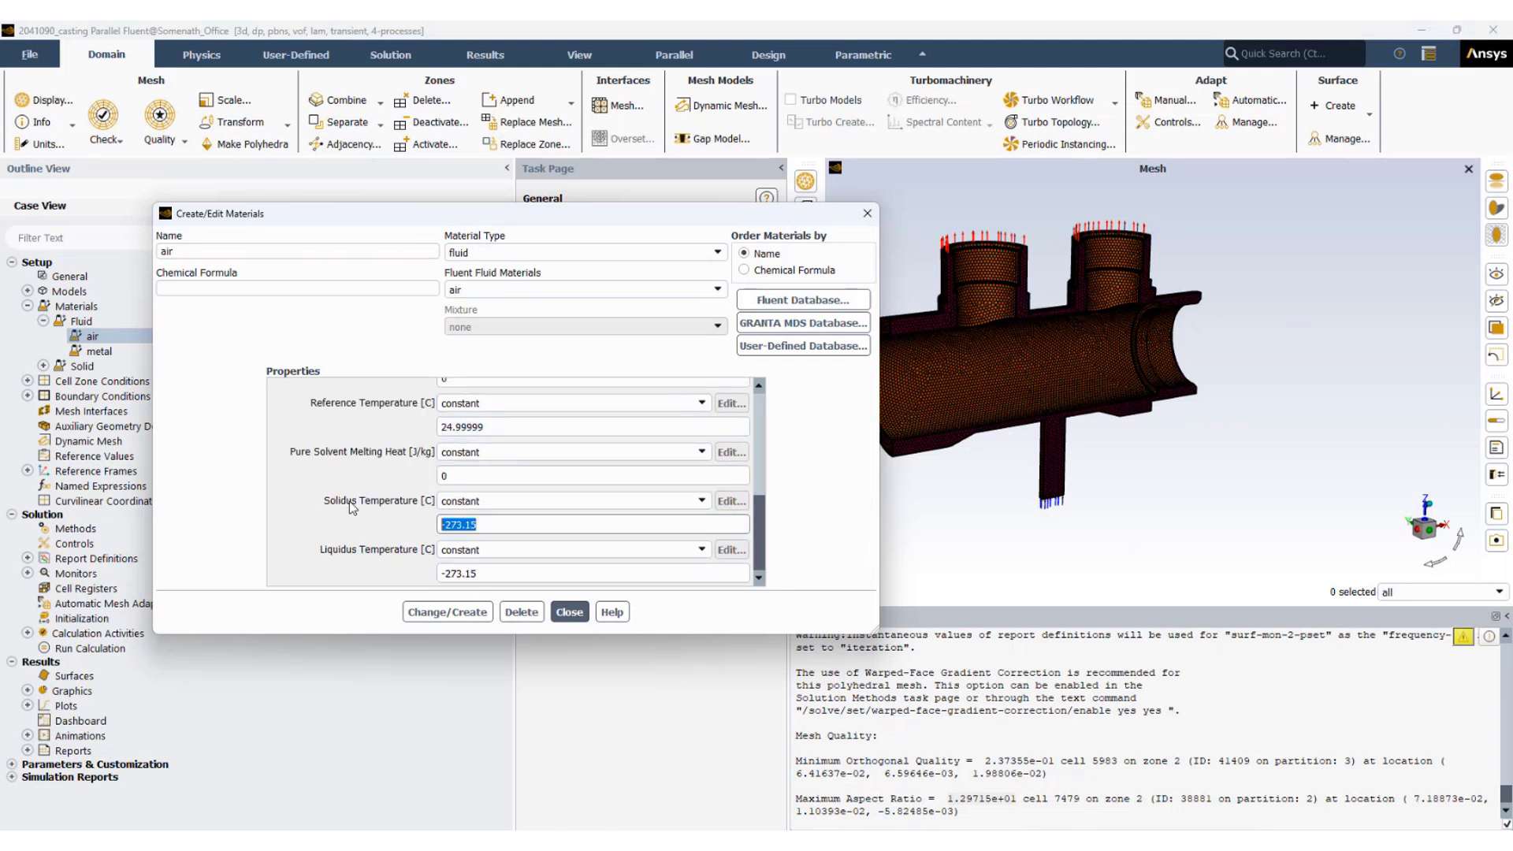
{"action": "type", "text": "0"}
{"action": "key", "text": "Tab"}
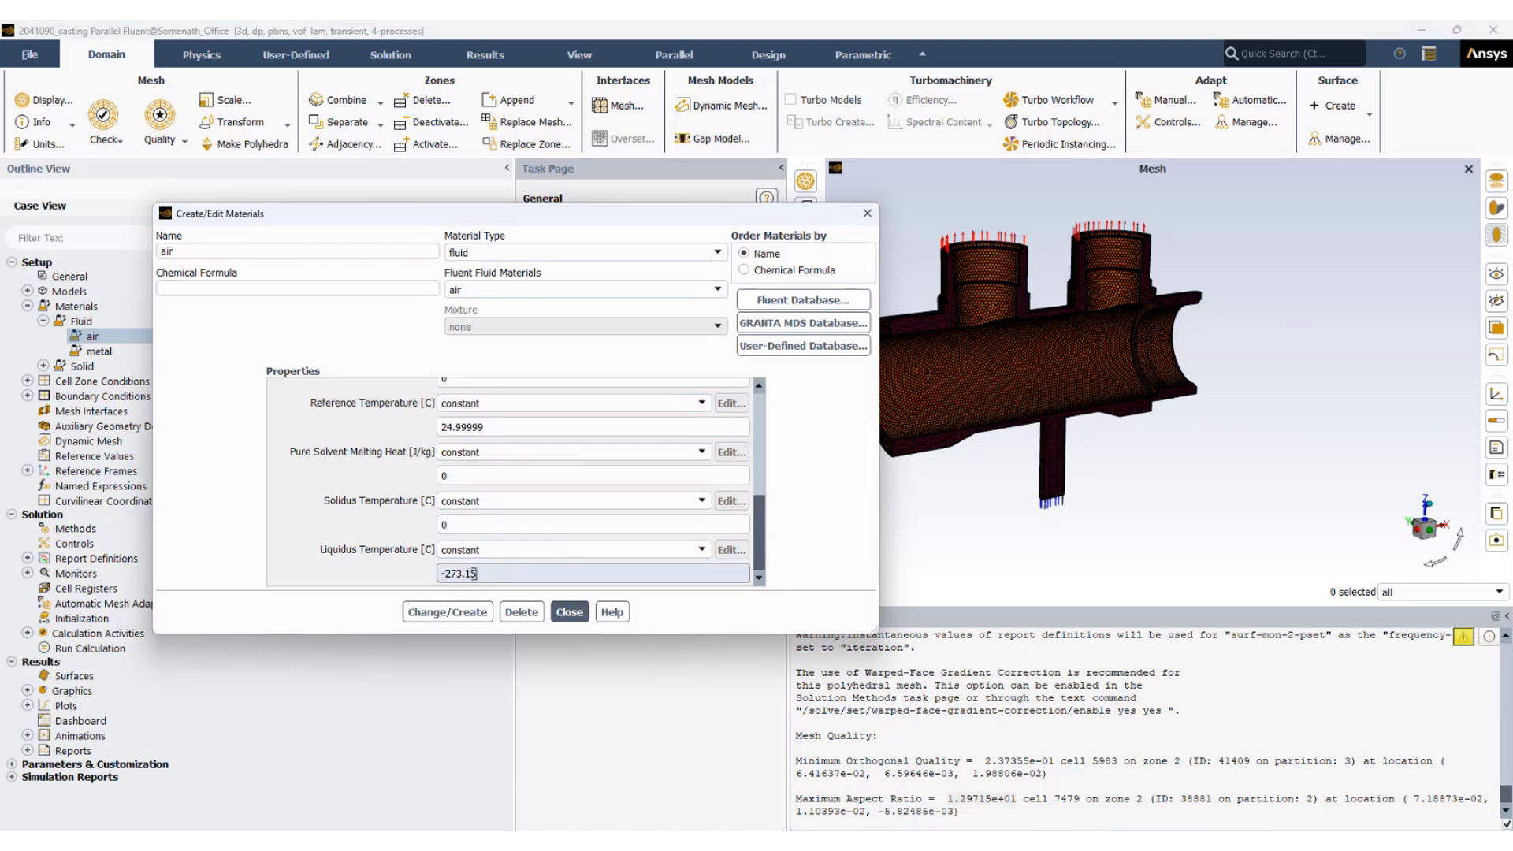
{"action": "type", "text": "0"}
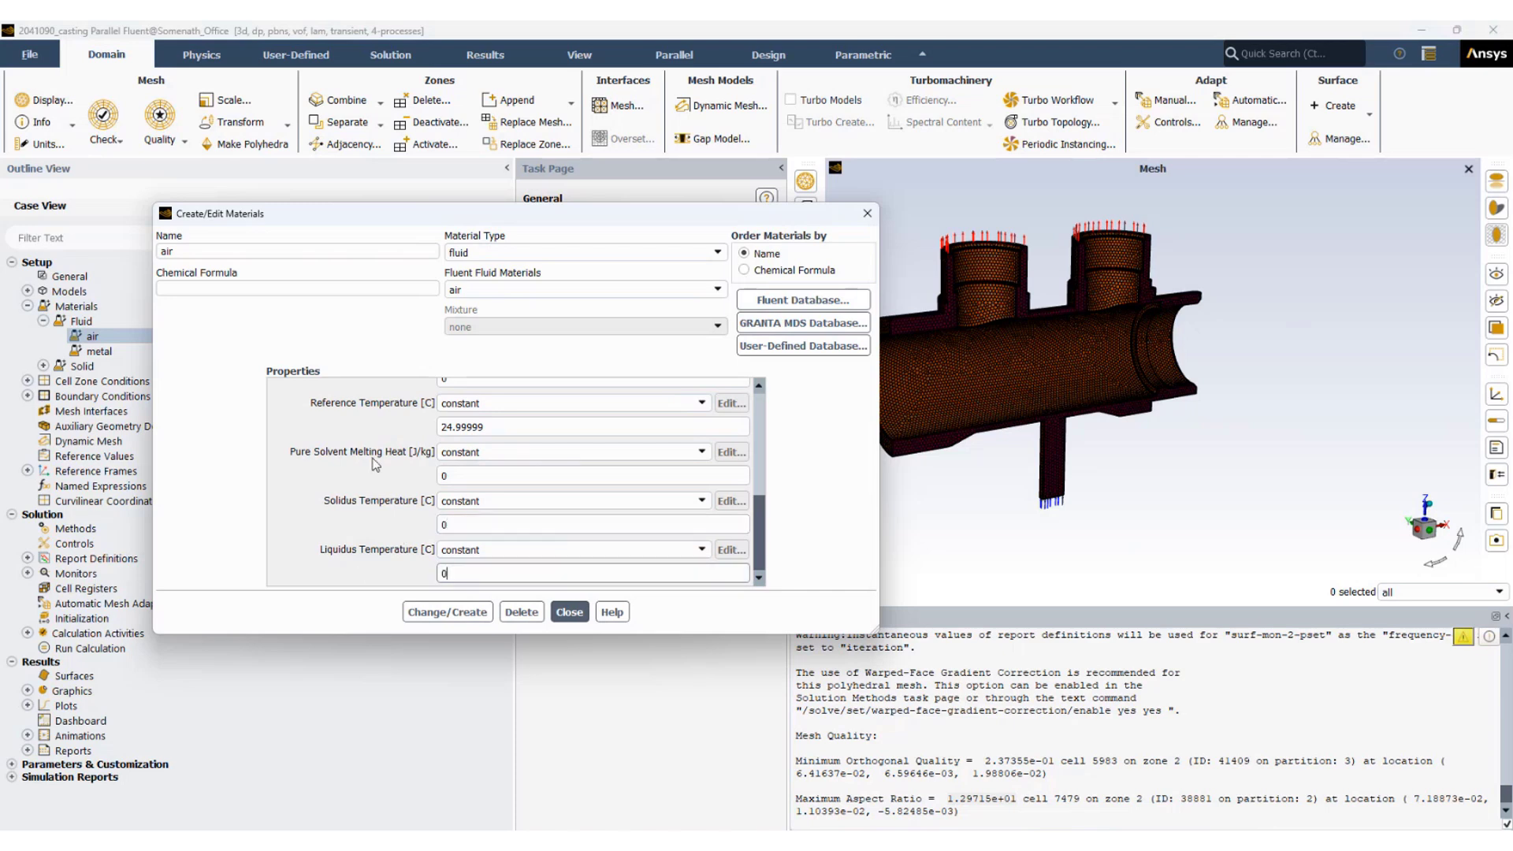
{"action": "left_click", "coordinate": [569, 611]}
Check the mushy zone parameter in the Solidification and Melting model settings
{"action": "left_click", "coordinate": [28, 382]}
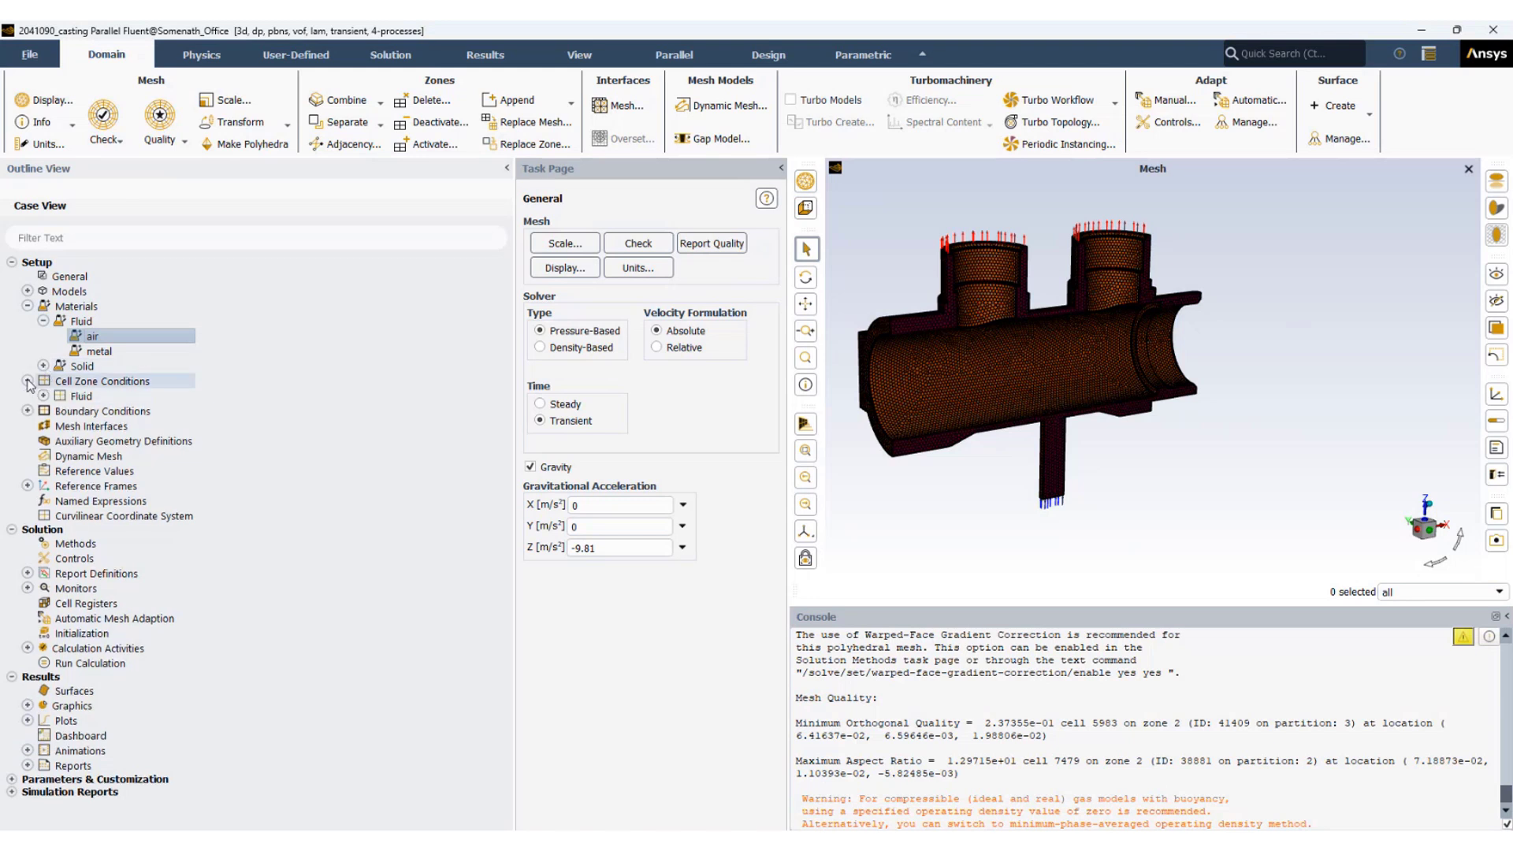
{"action": "left_click", "coordinate": [28, 292]}
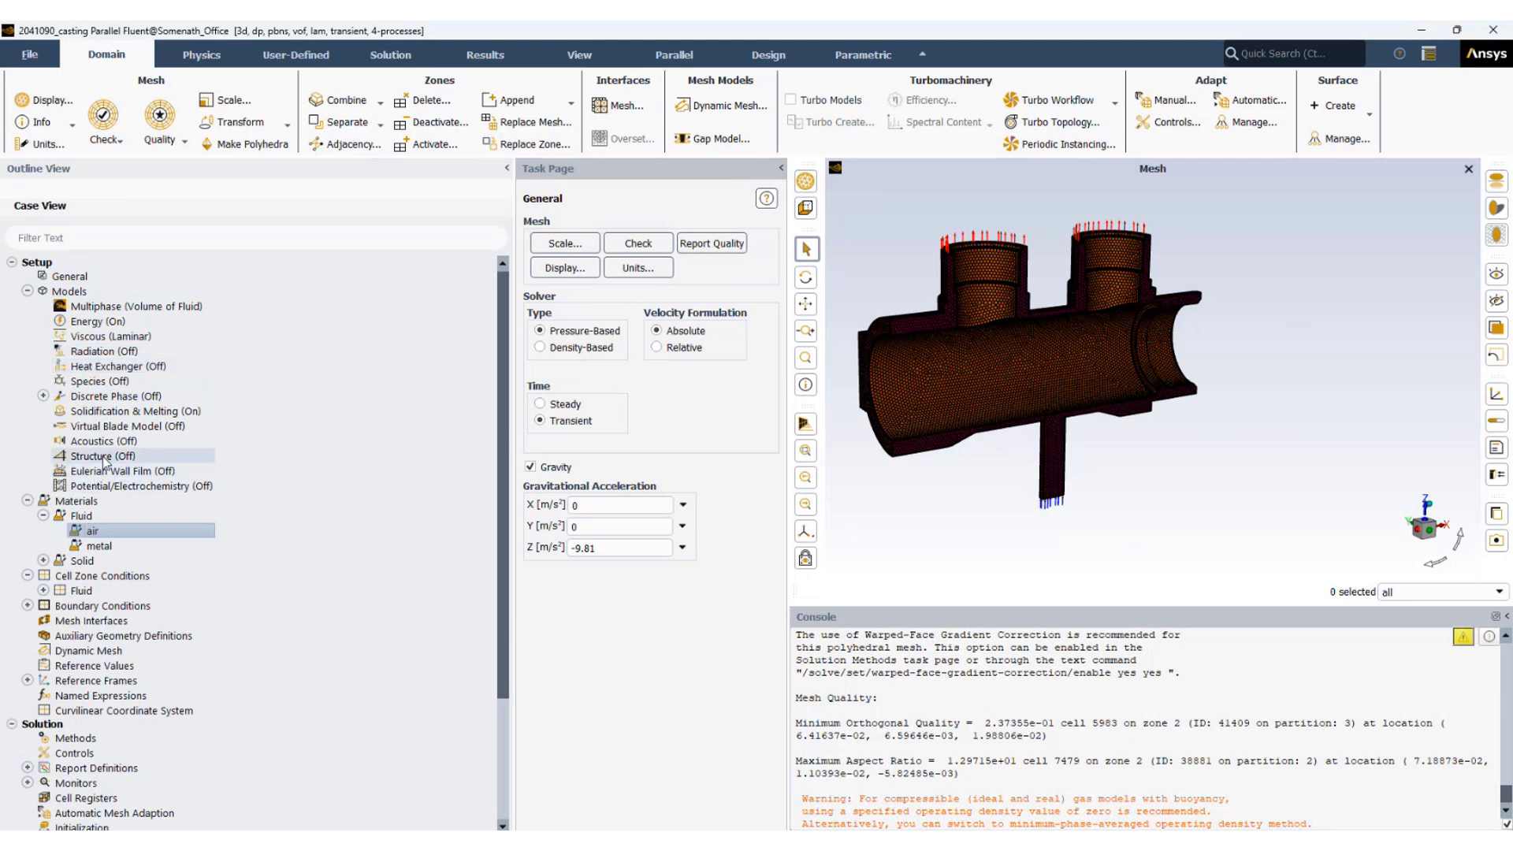
{"action": "double_click", "coordinate": [106, 411]}
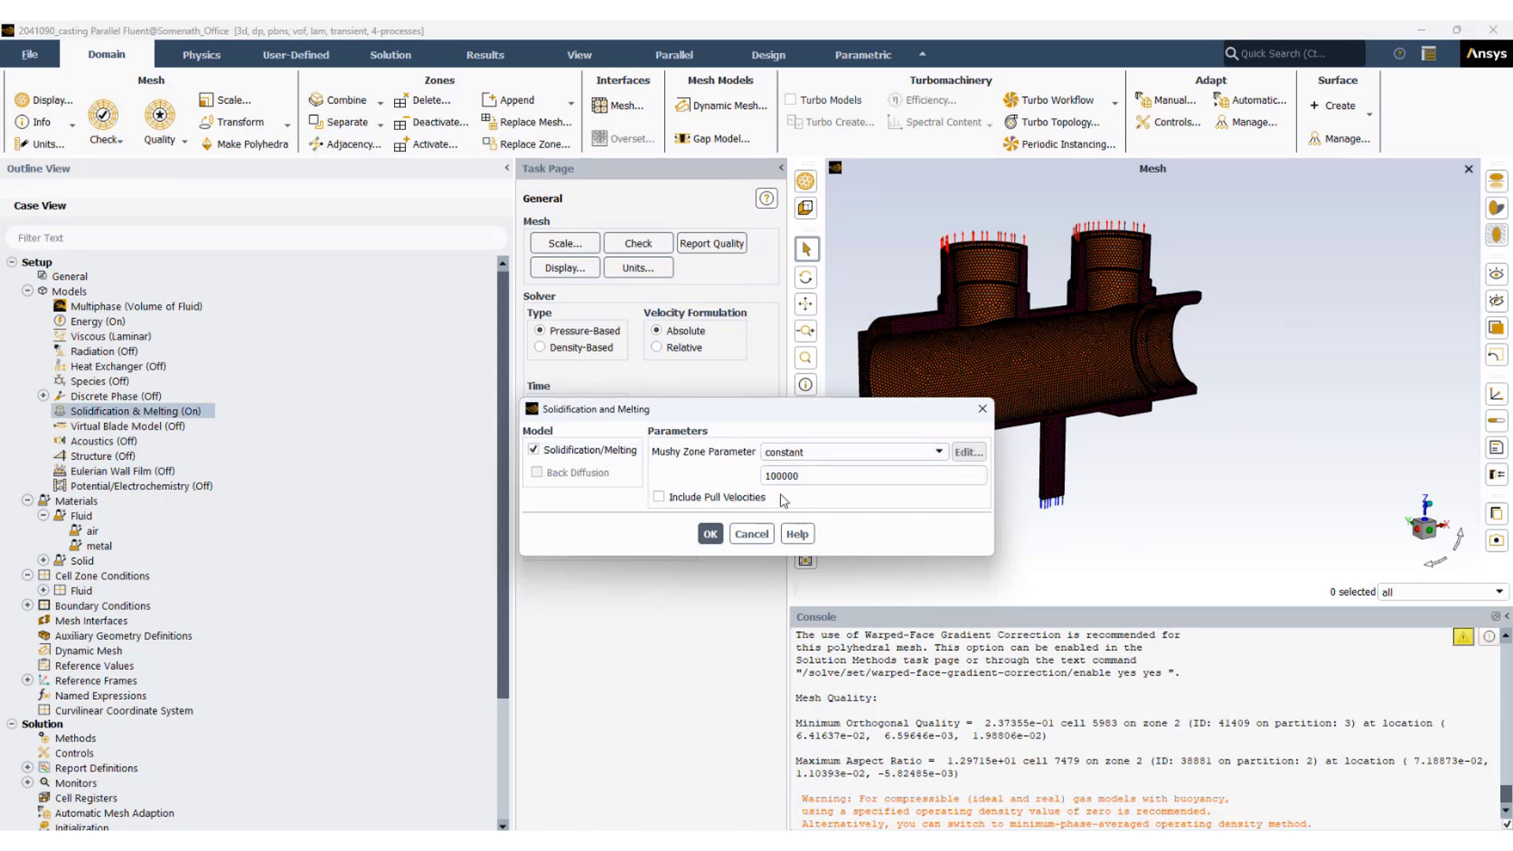
{"action": "left_click", "coordinate": [710, 533]}
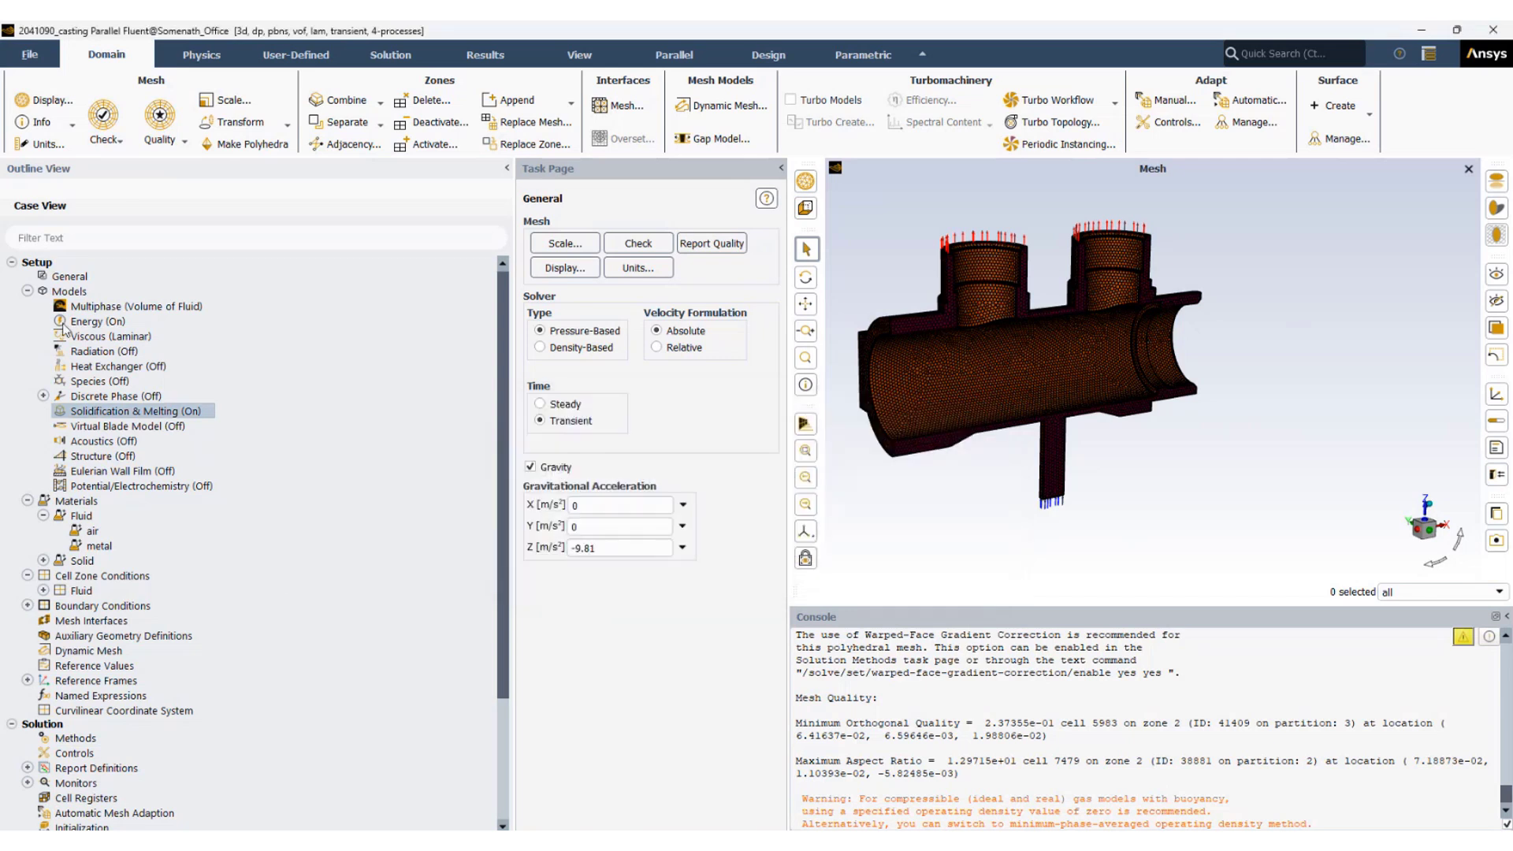
Set the Volume of Fluid model's volume fraction formulation to Implicit and check the materials assigned to the primary and secondary phases
{"action": "left_click", "coordinate": [124, 307]}
{"action": "double_click", "coordinate": [124, 308]}
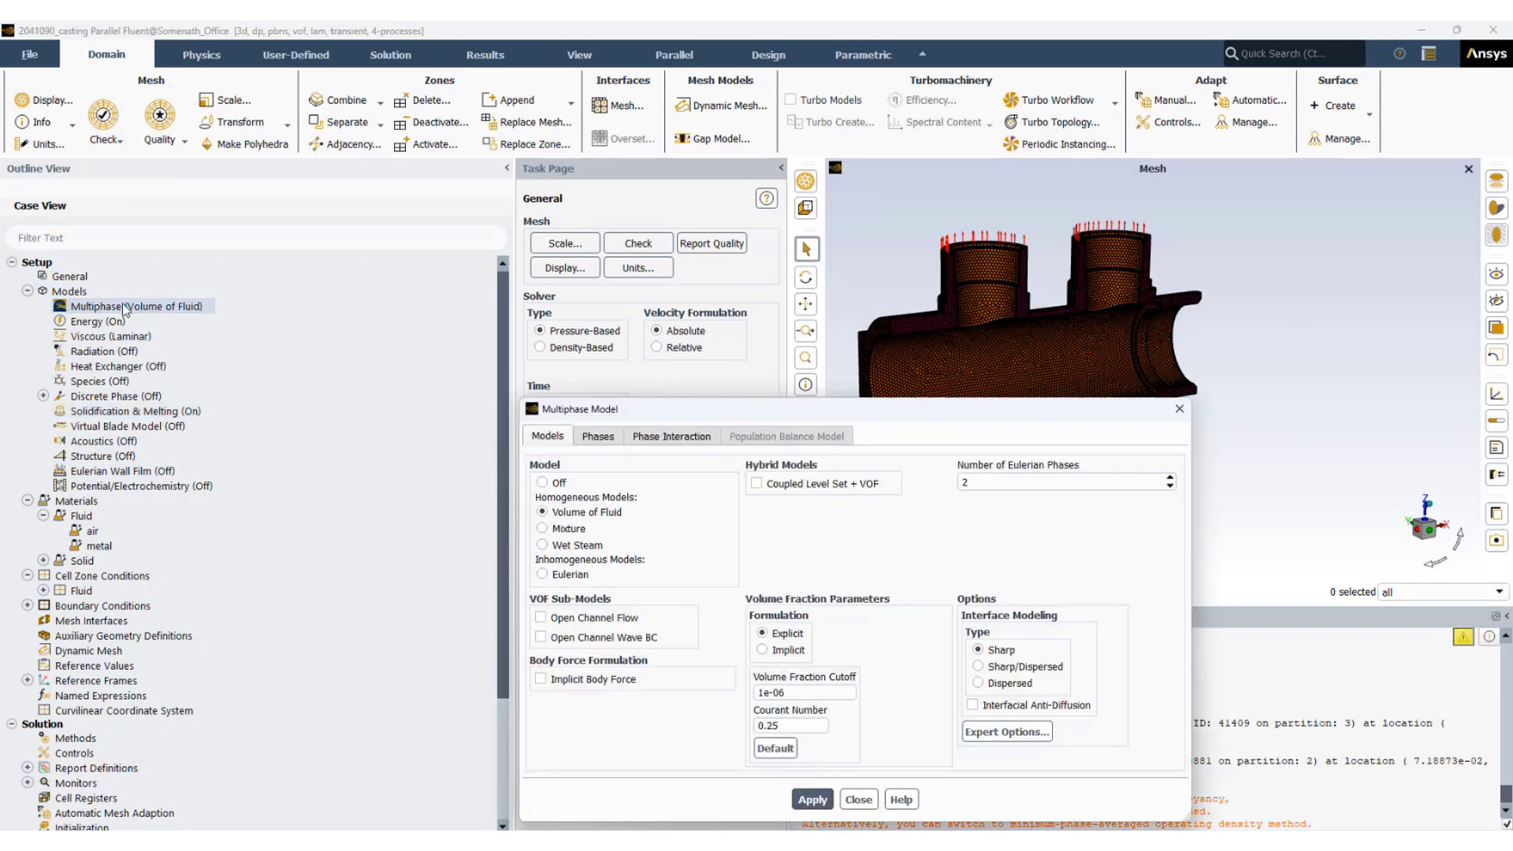
{"action": "left_click_drag", "start_coordinate": [654, 331], "coordinate": [430, 213]}
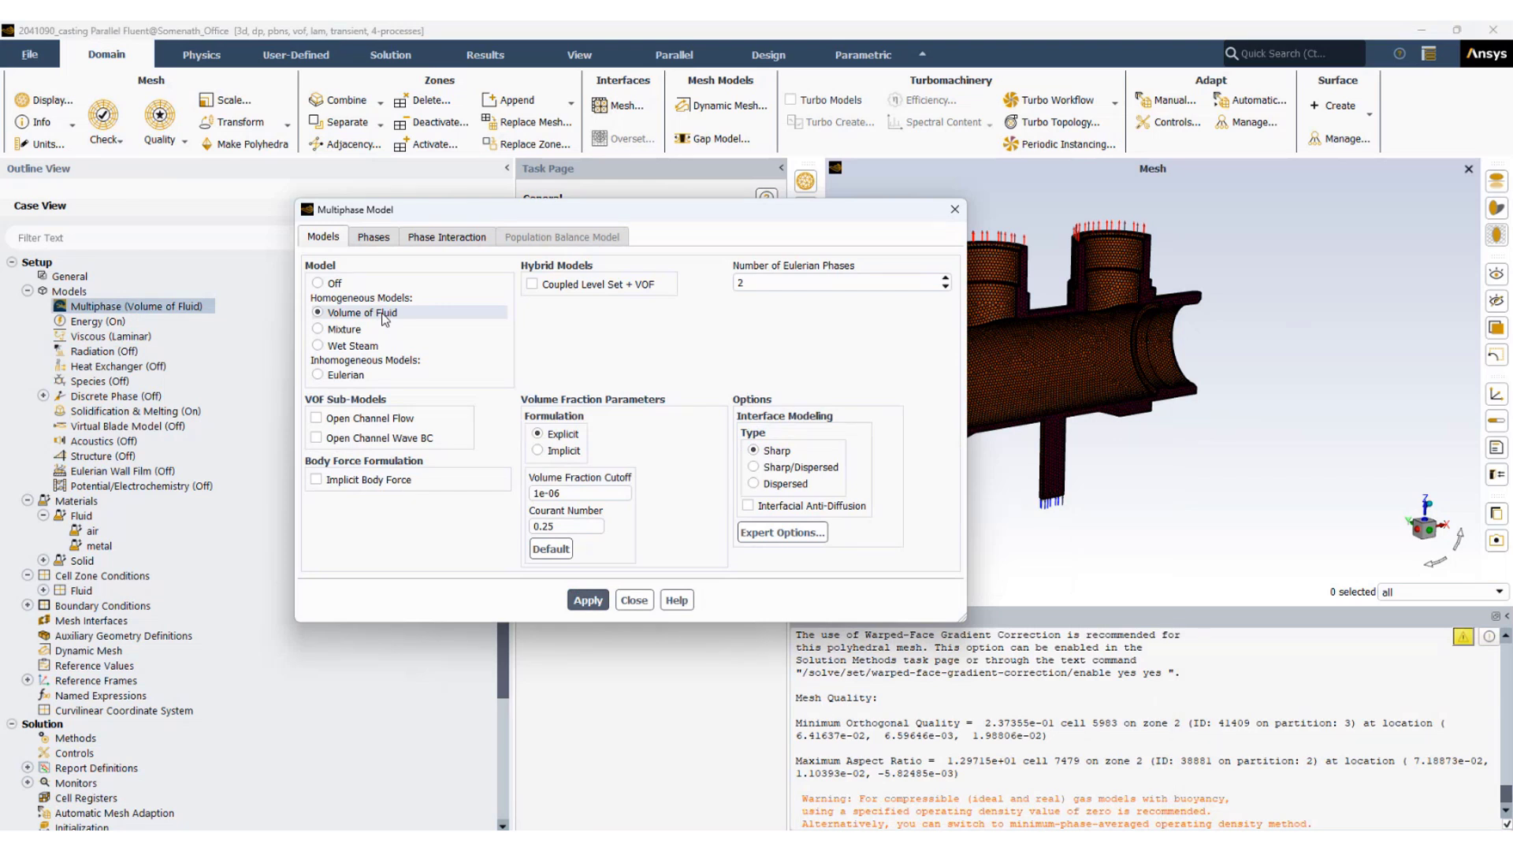
{"action": "left_click", "coordinate": [548, 452]}
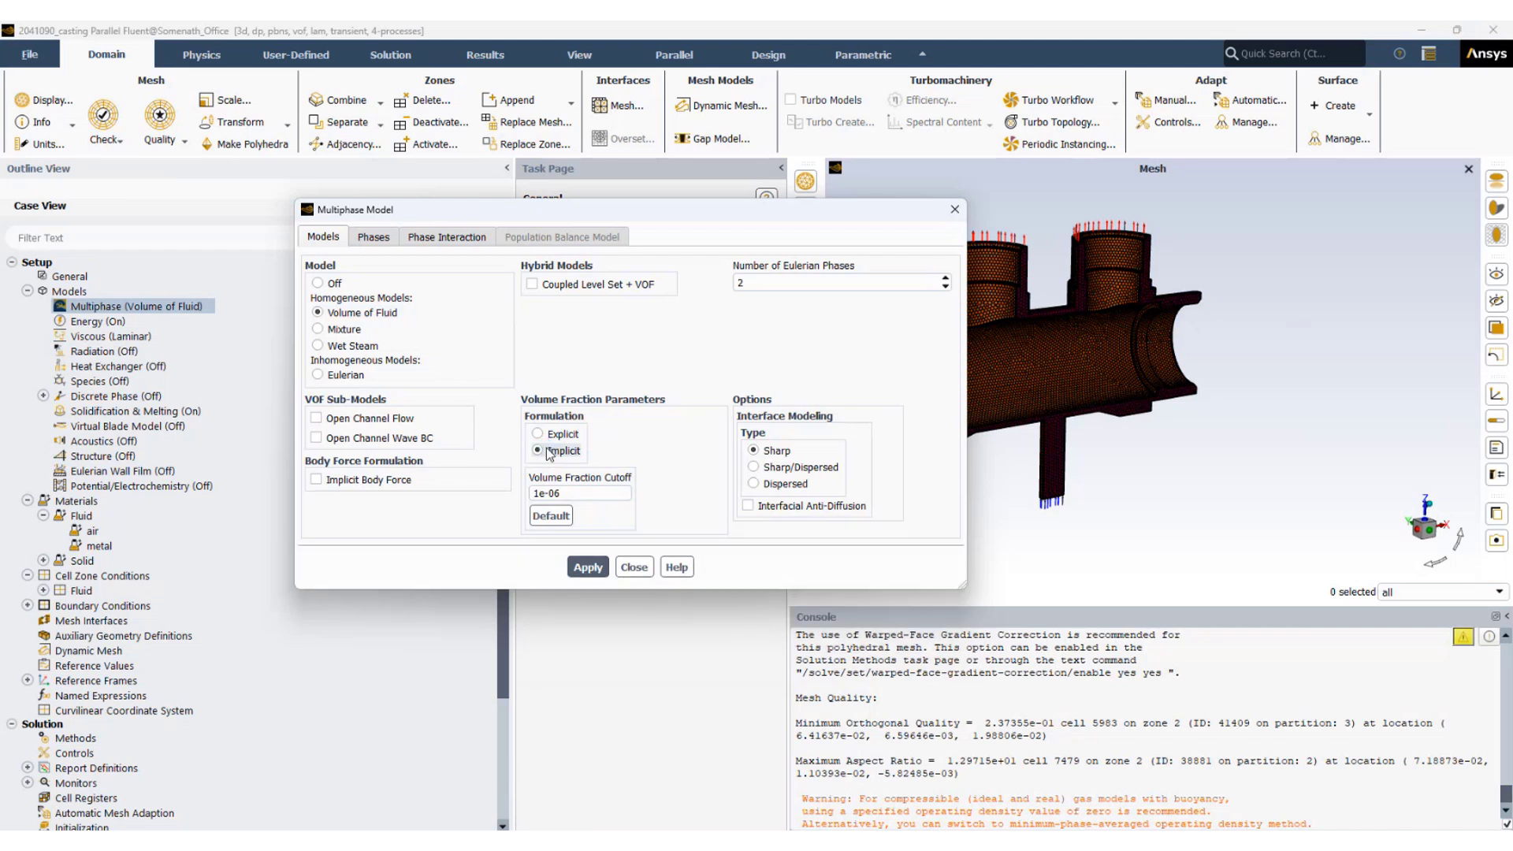
{"action": "left_click", "coordinate": [376, 237]}
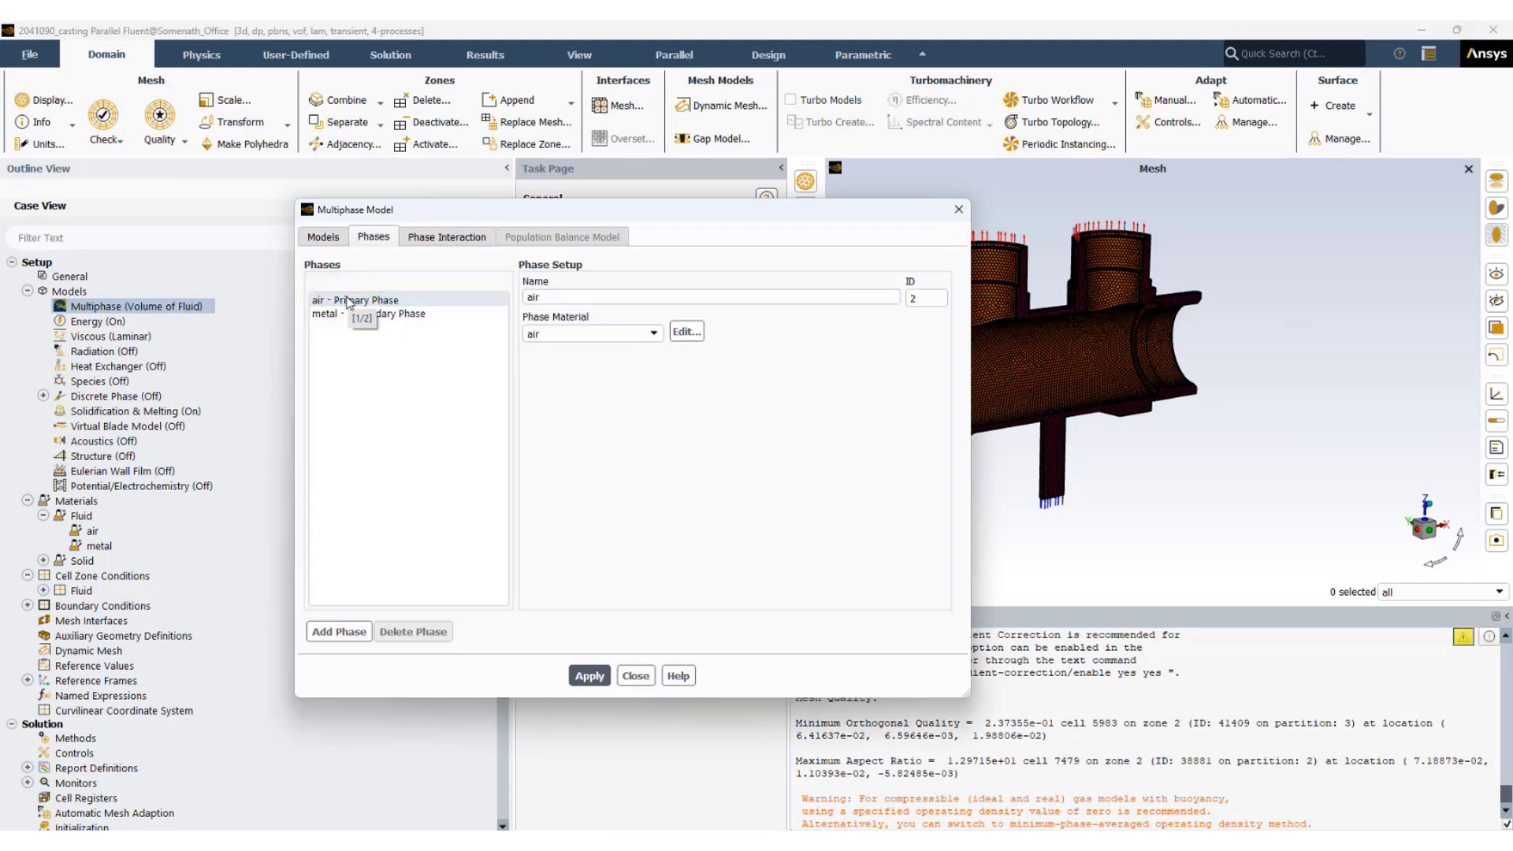
{"action": "left_click", "coordinate": [378, 314]}
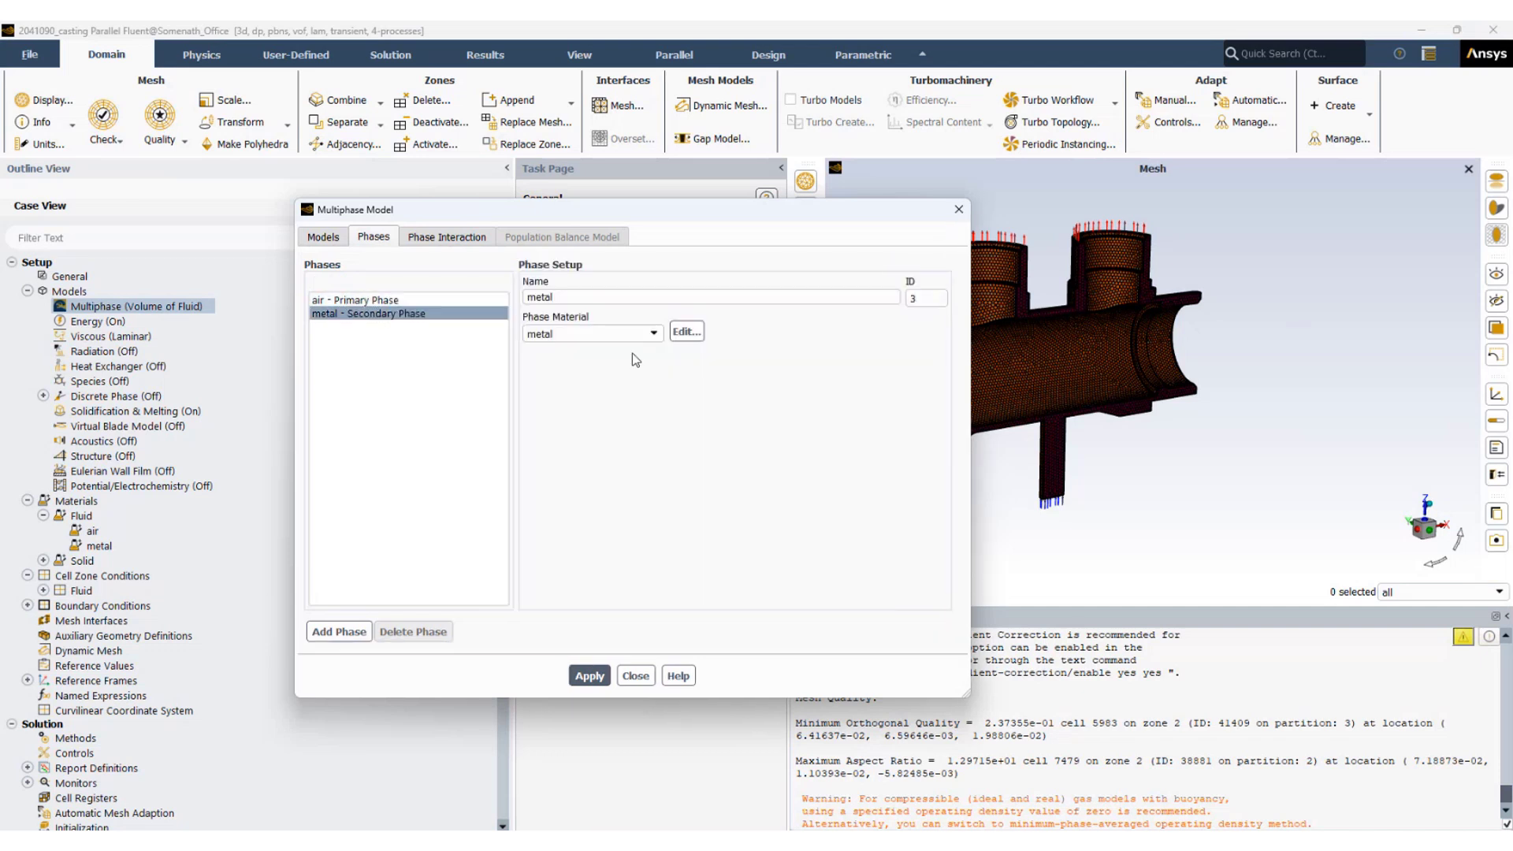
Set a constant surface tension coefficient of 0.1 N/m for the air-metal phase pair and enable Surface Tension Force Modeling
{"action": "left_click", "coordinate": [445, 238]}
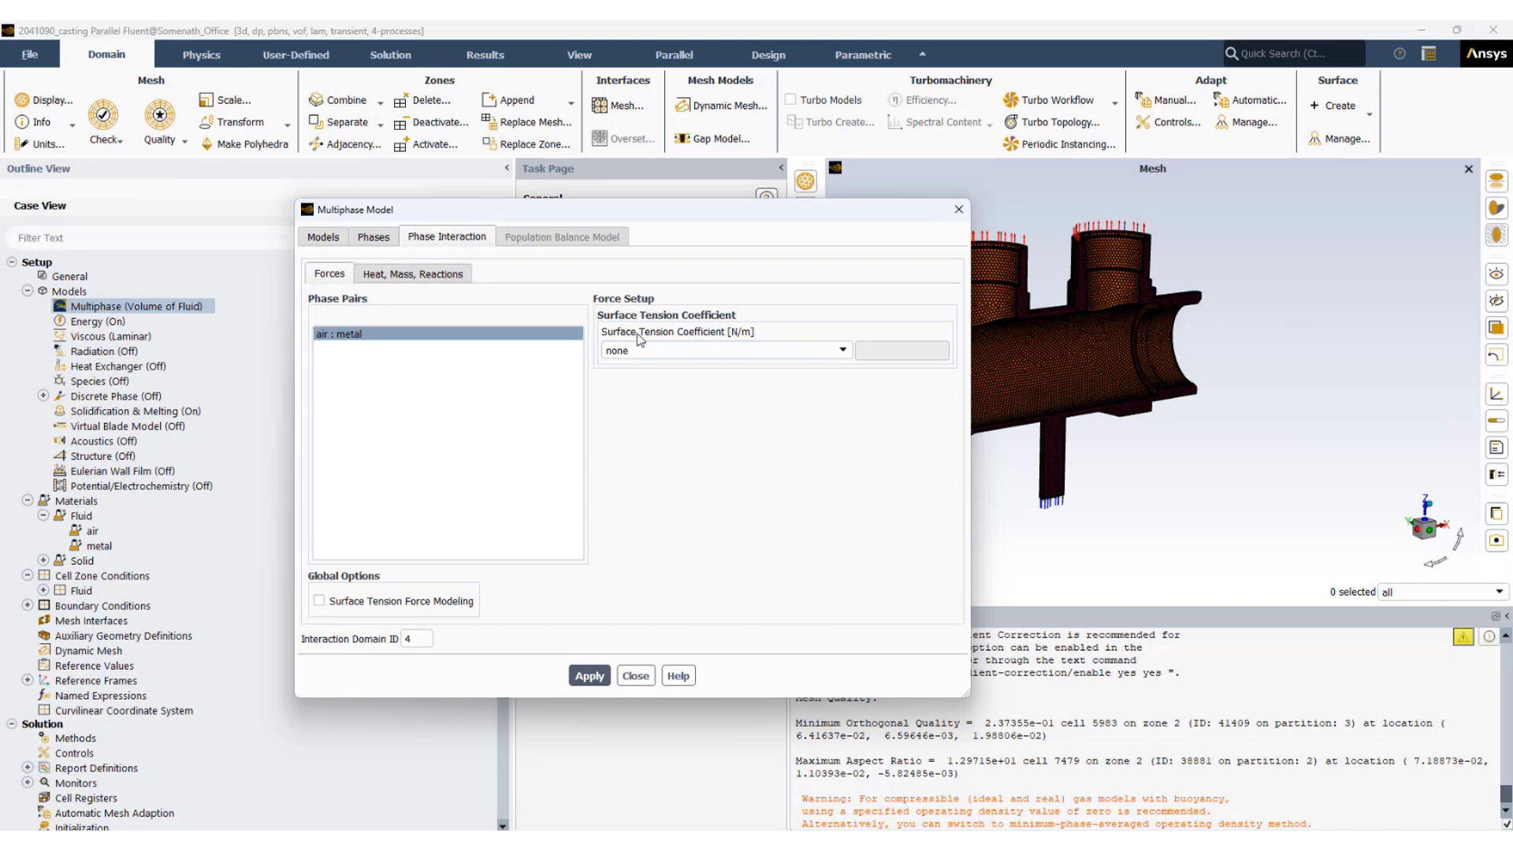
{"action": "left_click", "coordinate": [634, 350]}
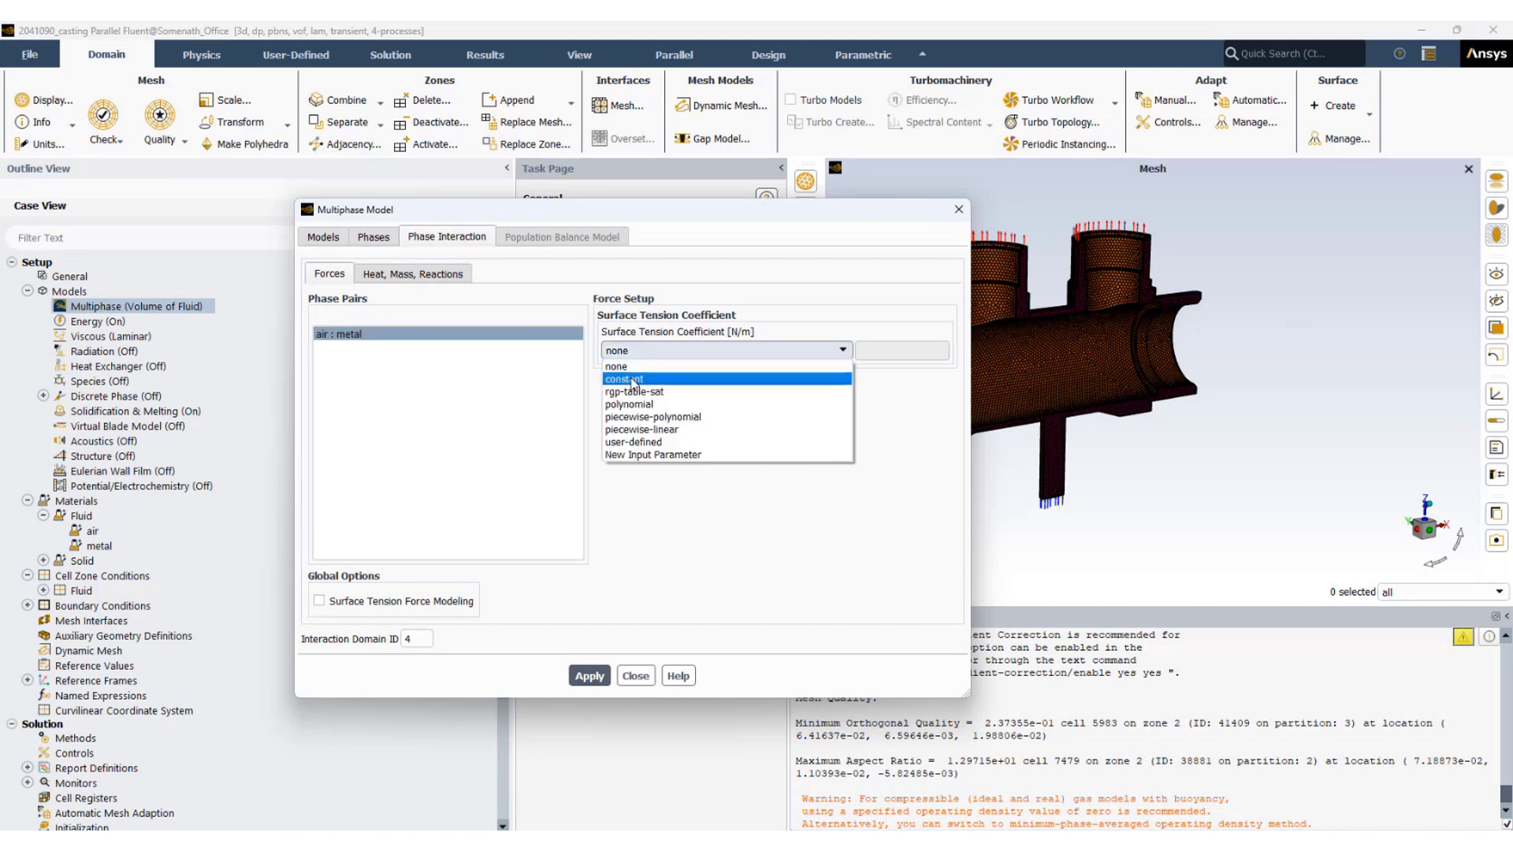
{"action": "left_click", "coordinate": [633, 380]}
{"action": "left_click", "coordinate": [878, 351]}
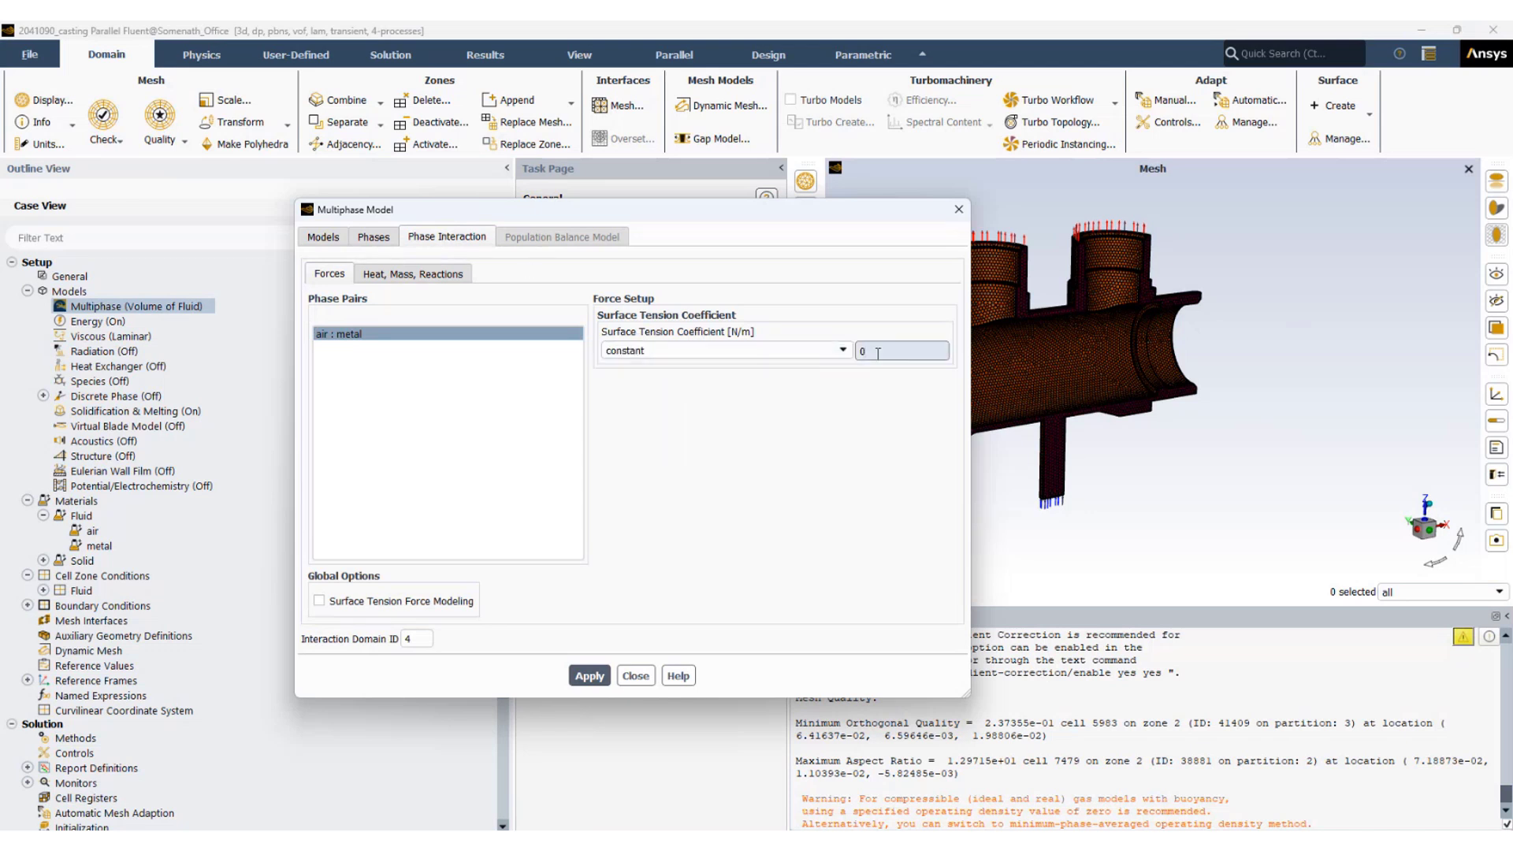
{"action": "type", "text": ".1"}
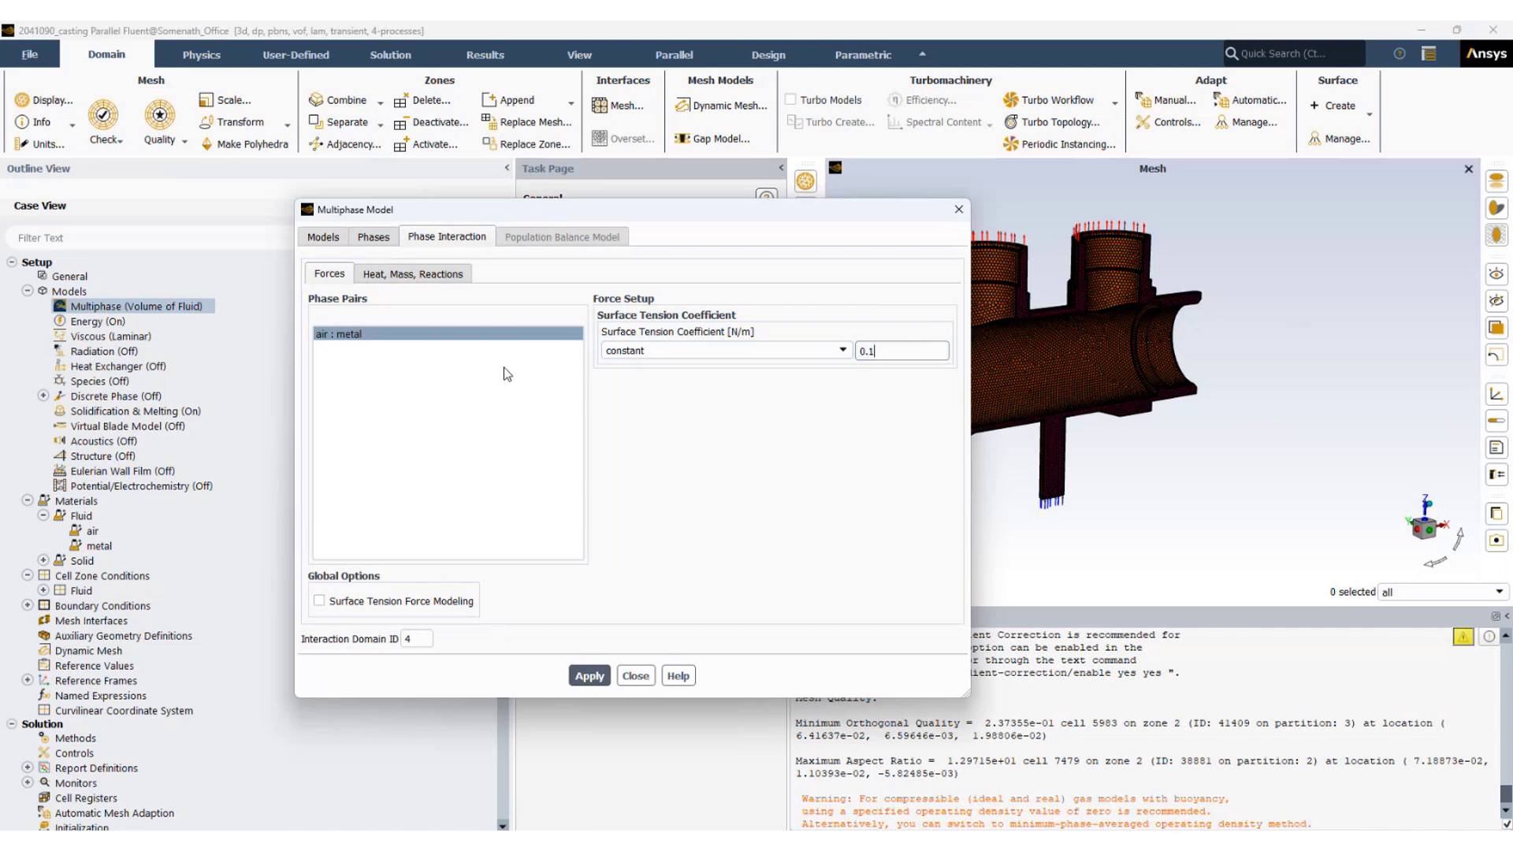
{"action": "left_click", "coordinate": [320, 600]}
{"action": "left_click", "coordinate": [476, 582]}
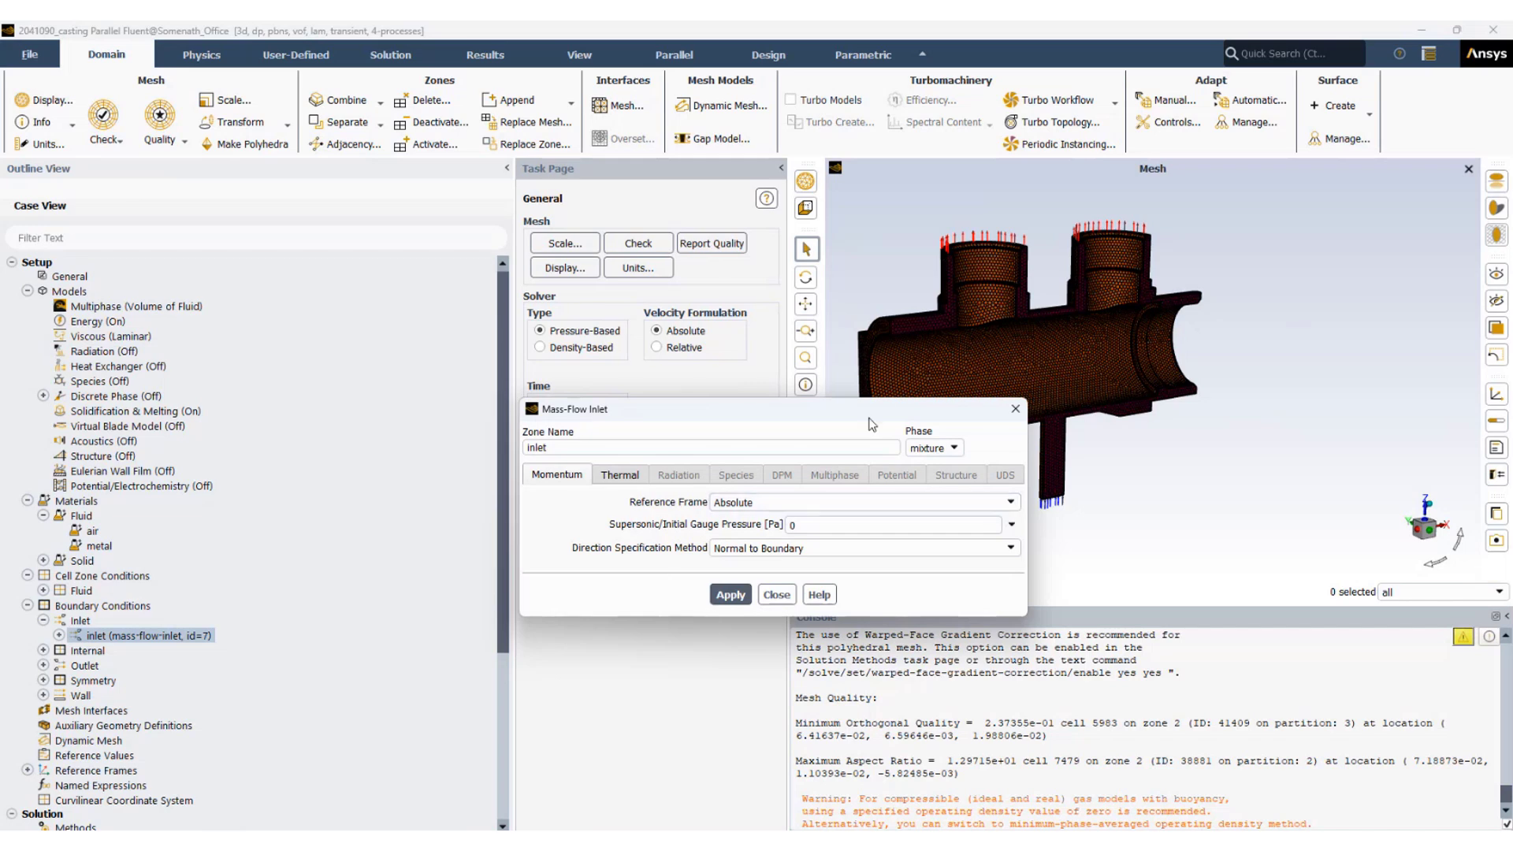
Check the air phase's mass flow rate at the mass-flow inlet
{"action": "left_click_drag", "start_coordinate": [788, 483], "coordinate": [229, 269]}
{"action": "left_click", "coordinate": [520, 308]}
{"action": "left_click", "coordinate": [530, 340]}
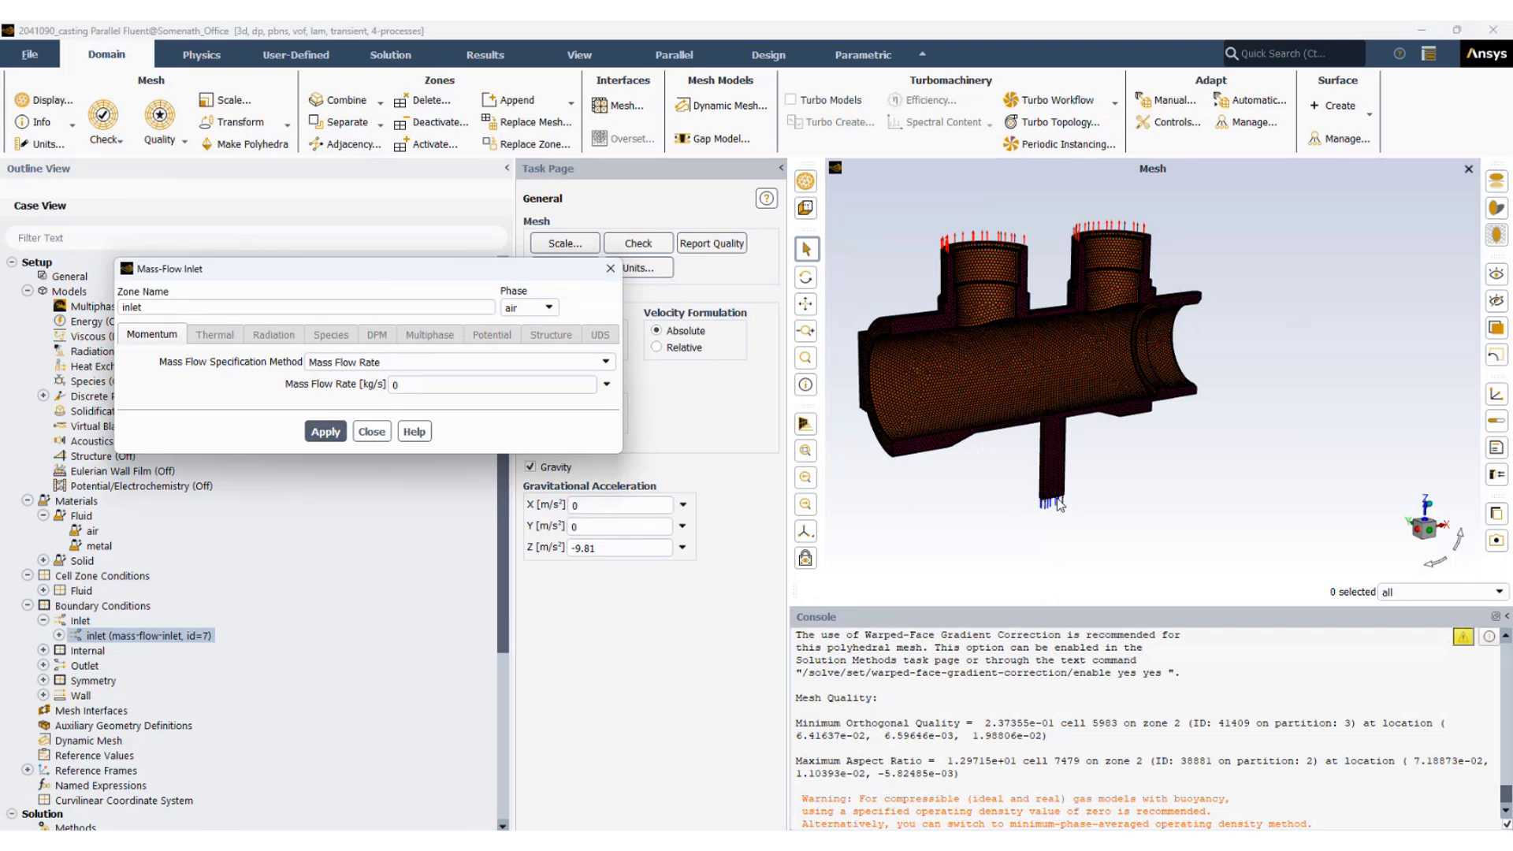
Define the metal's inlet mass flow rate as IF(t<1[s],0.004[kg s^-2]*t,IF(t<10[s],0.0041 [kg/s],IF((-0.041[kg s^-2]*t+0.4141[kg/s])<0[kg/s],0[kg/s],-0.041[kg s^-2]*t+0.4141[kg/s])))
{"action": "left_click", "coordinate": [529, 308]}
{"action": "left_click", "coordinate": [517, 349]}
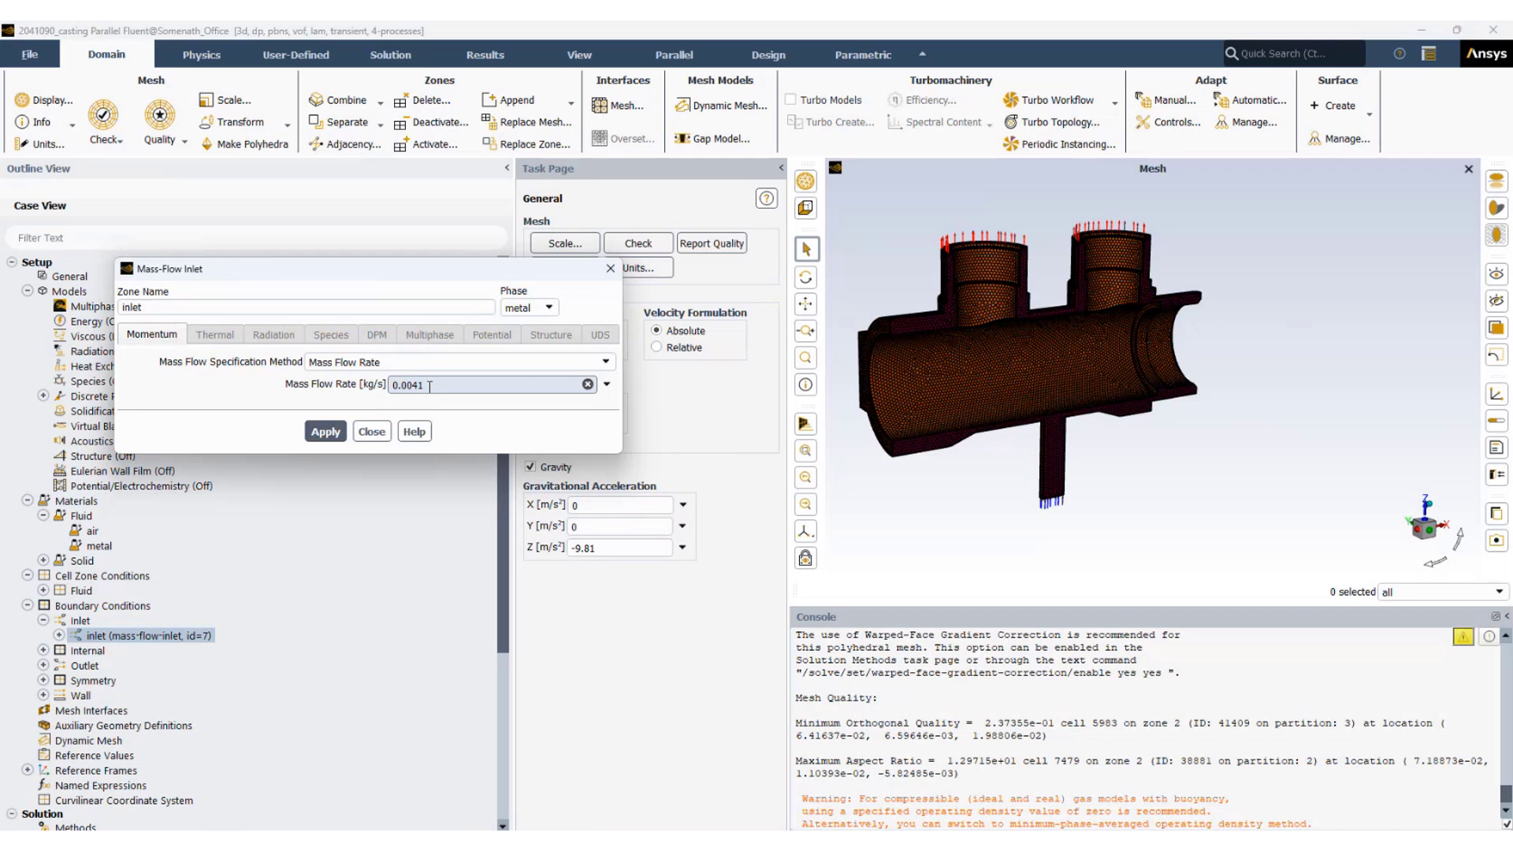
{"action": "left_click", "coordinate": [606, 384]}
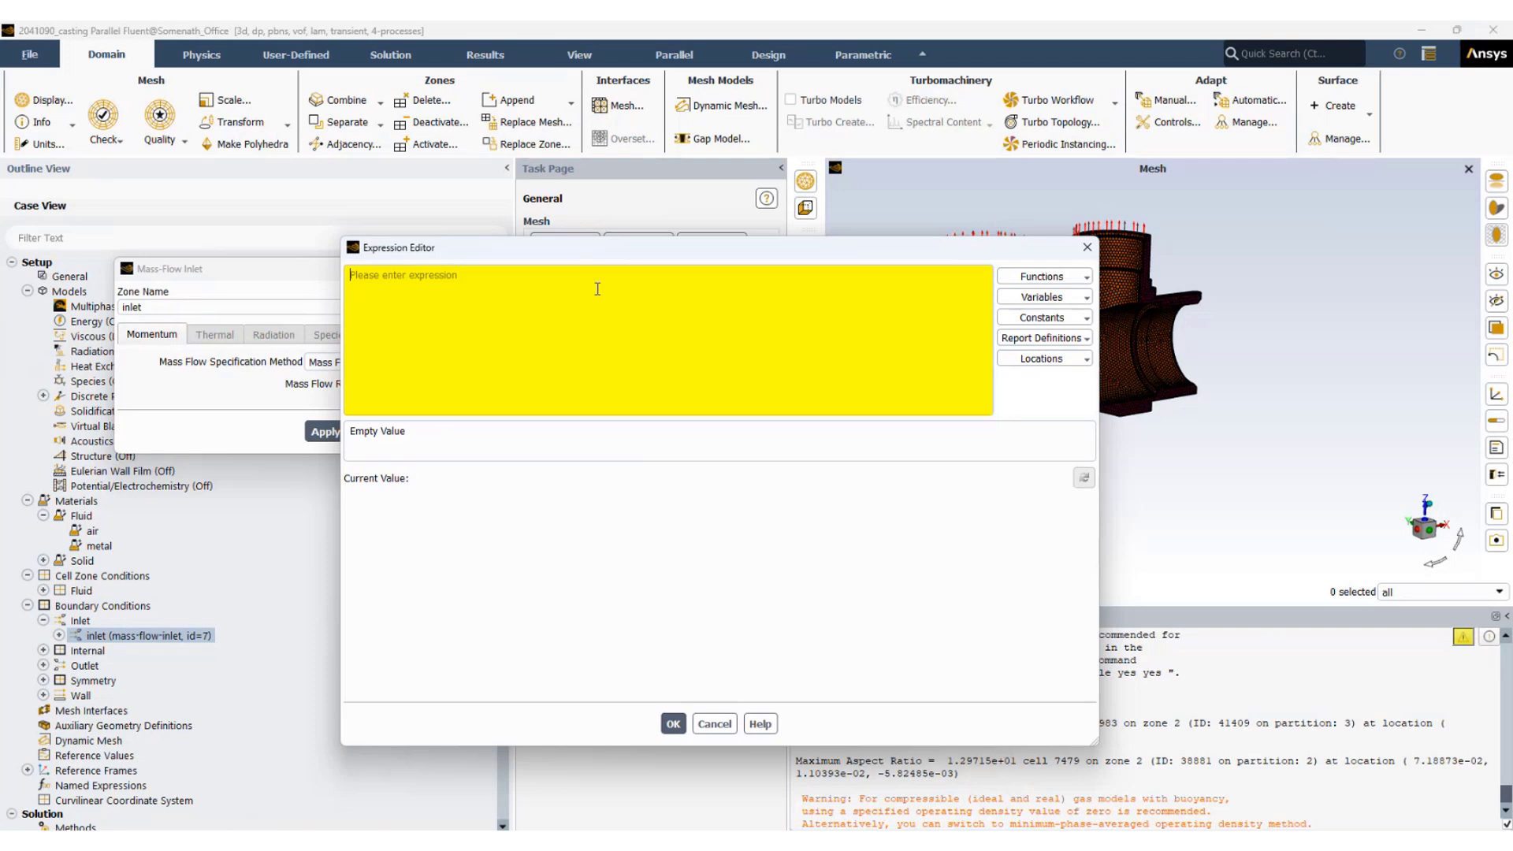
{"action": "type", "text": "IF(t<1[s],0.004[kg s^-2]*t,IF(t<10[s],0.0041 [kg/s],IF((-0.041[kg s^-2]*t+0.4141[kg/s])<0[kg/s],0[kg/s],-0.041[kg s^-2]*t+0.4141[kg/s])))"}
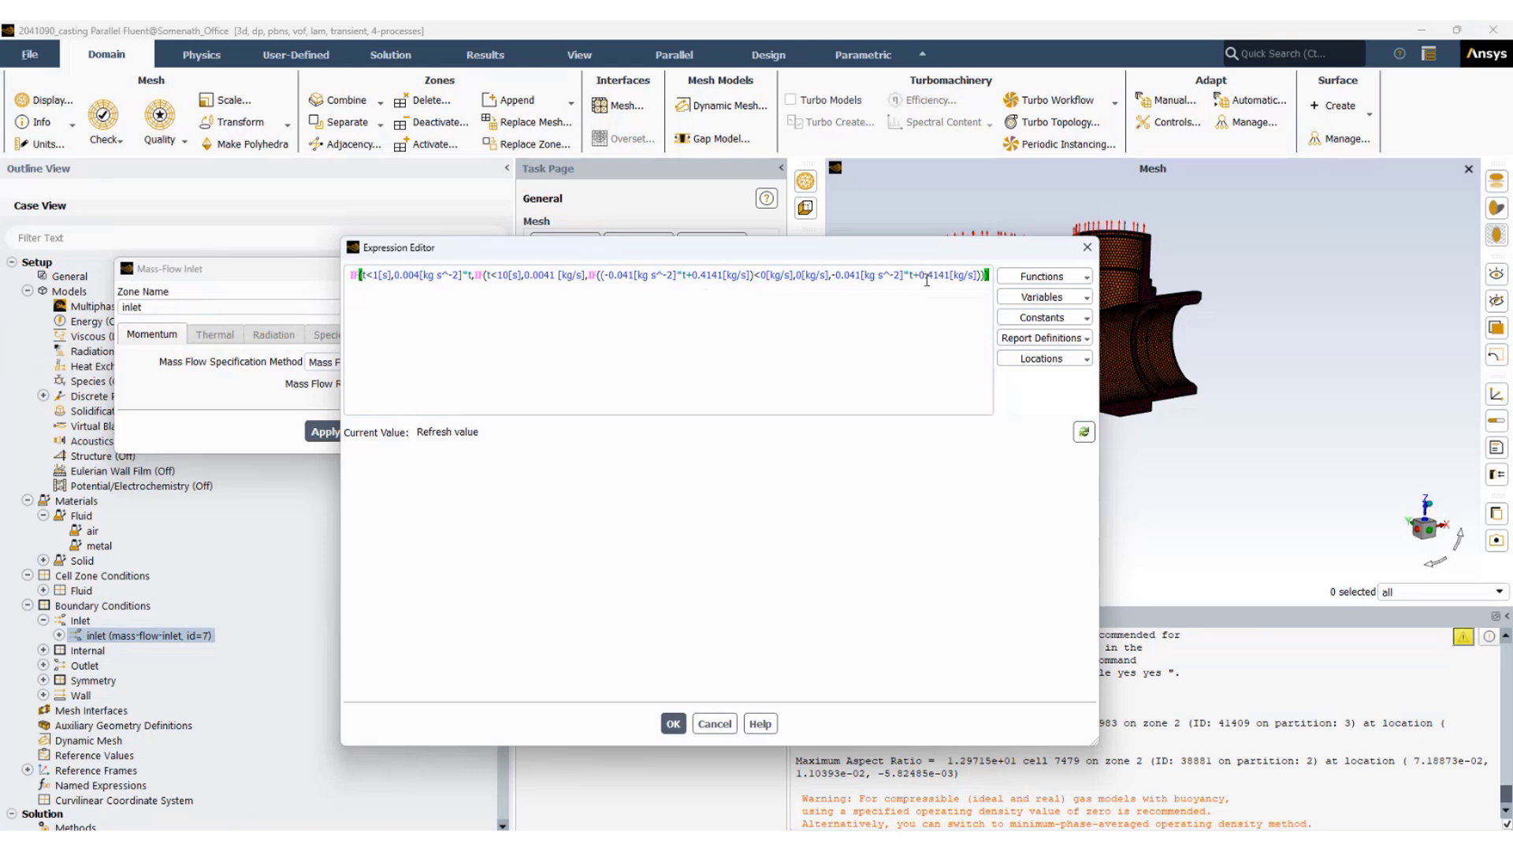
{"action": "key", "text": "Return"}
{"action": "left_click", "coordinate": [372, 432]}
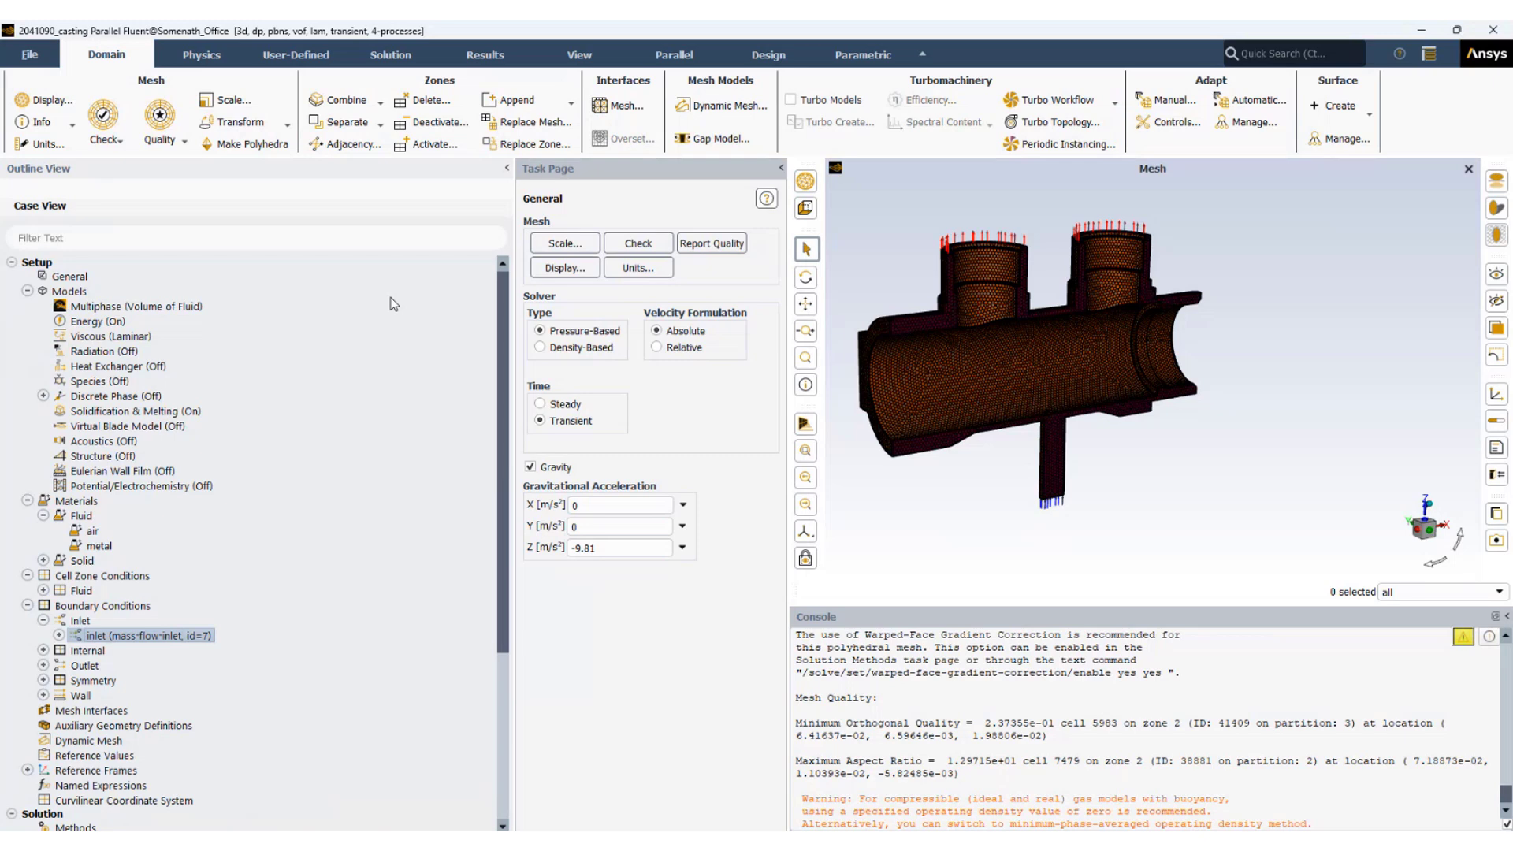
Check the mixture momentum settings of the outlet1 pressure outlet
{"action": "scroll", "coordinate": [394, 303], "scroll_direction": "down", "scroll_amount": 3}
{"action": "left_click", "coordinate": [44, 533]}
{"action": "double_click", "coordinate": [93, 549]}
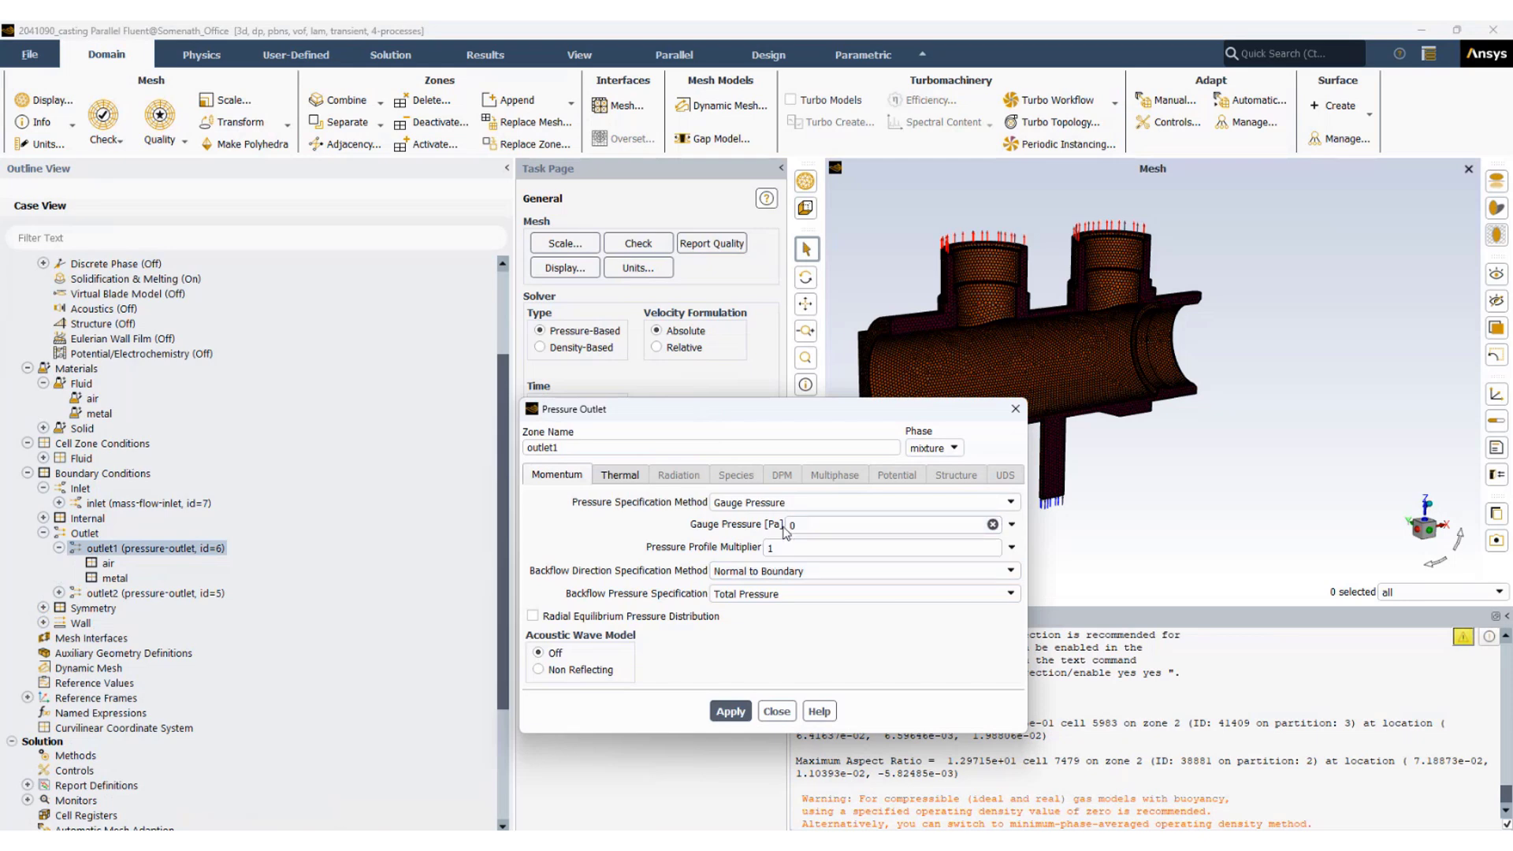
{"action": "left_click", "coordinate": [776, 711]}
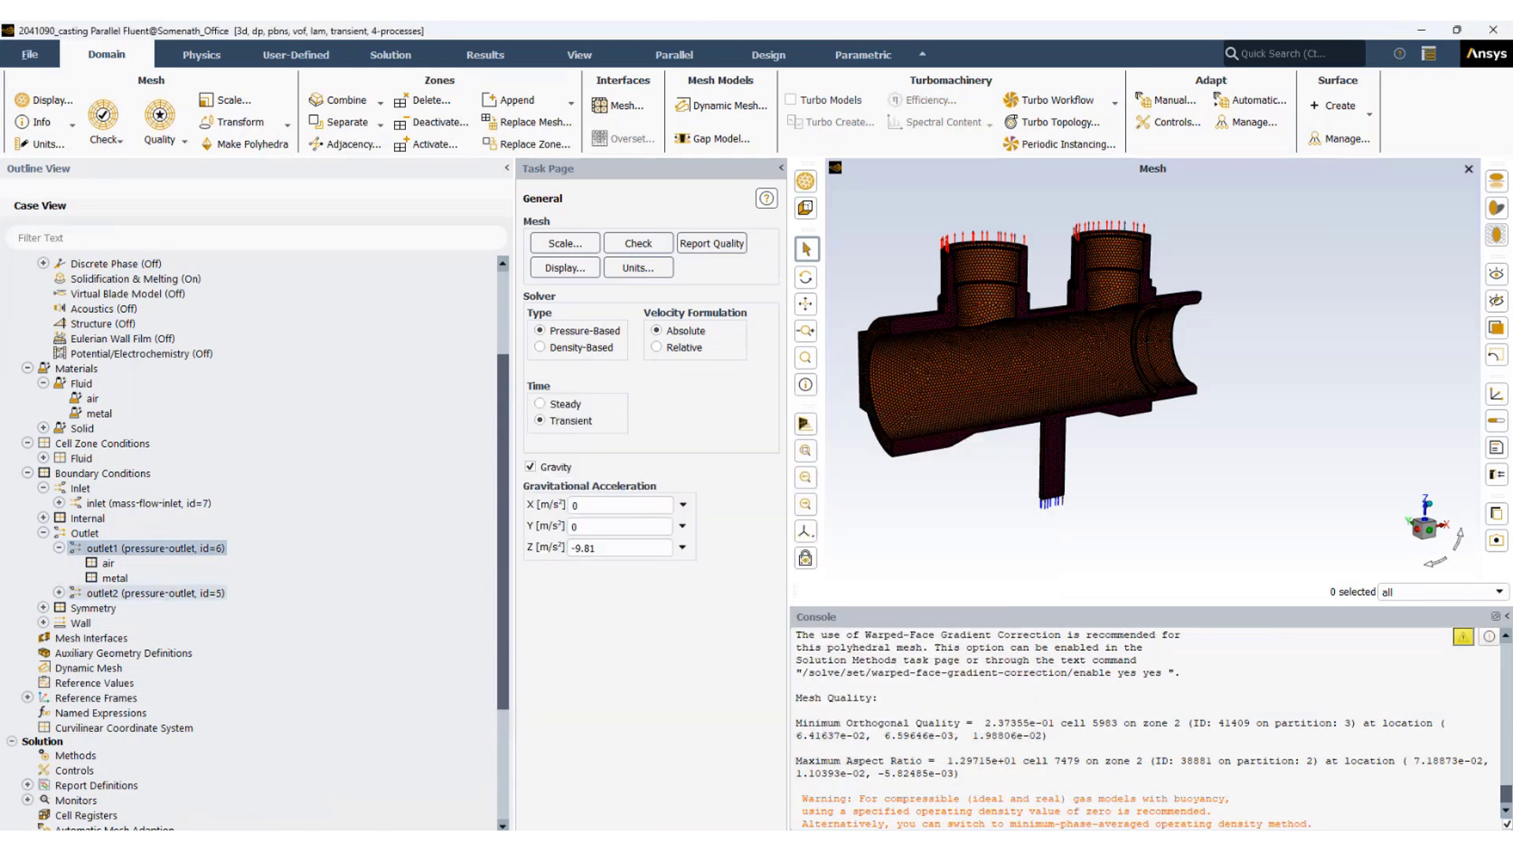
Set the mixture backflow total temperature at the outlet2 pressure outlet to 1200 °C
{"action": "double_click", "coordinate": [102, 592]}
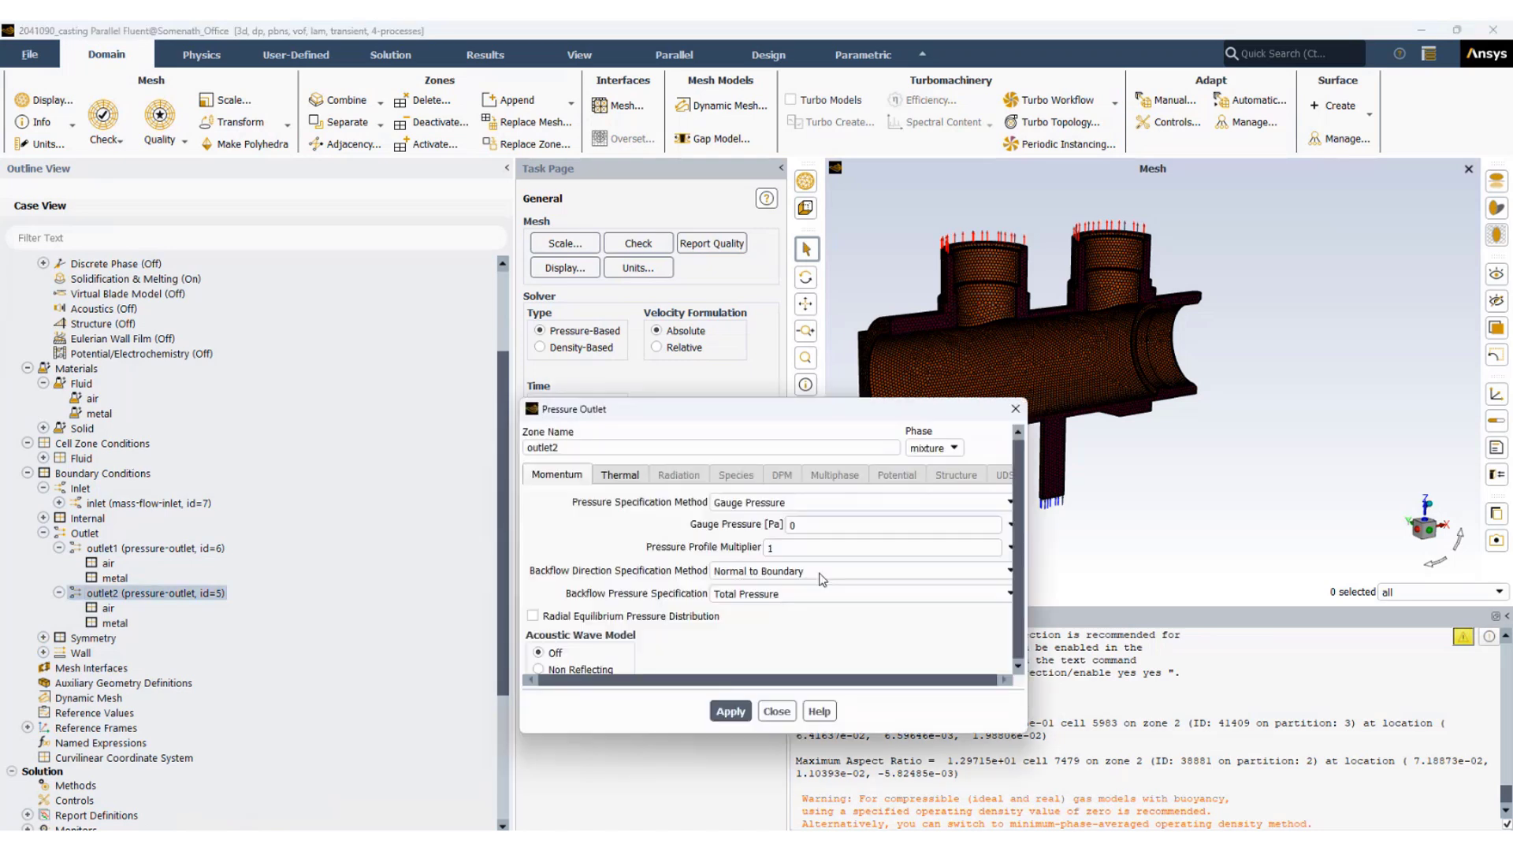
{"action": "left_click", "coordinate": [638, 483]}
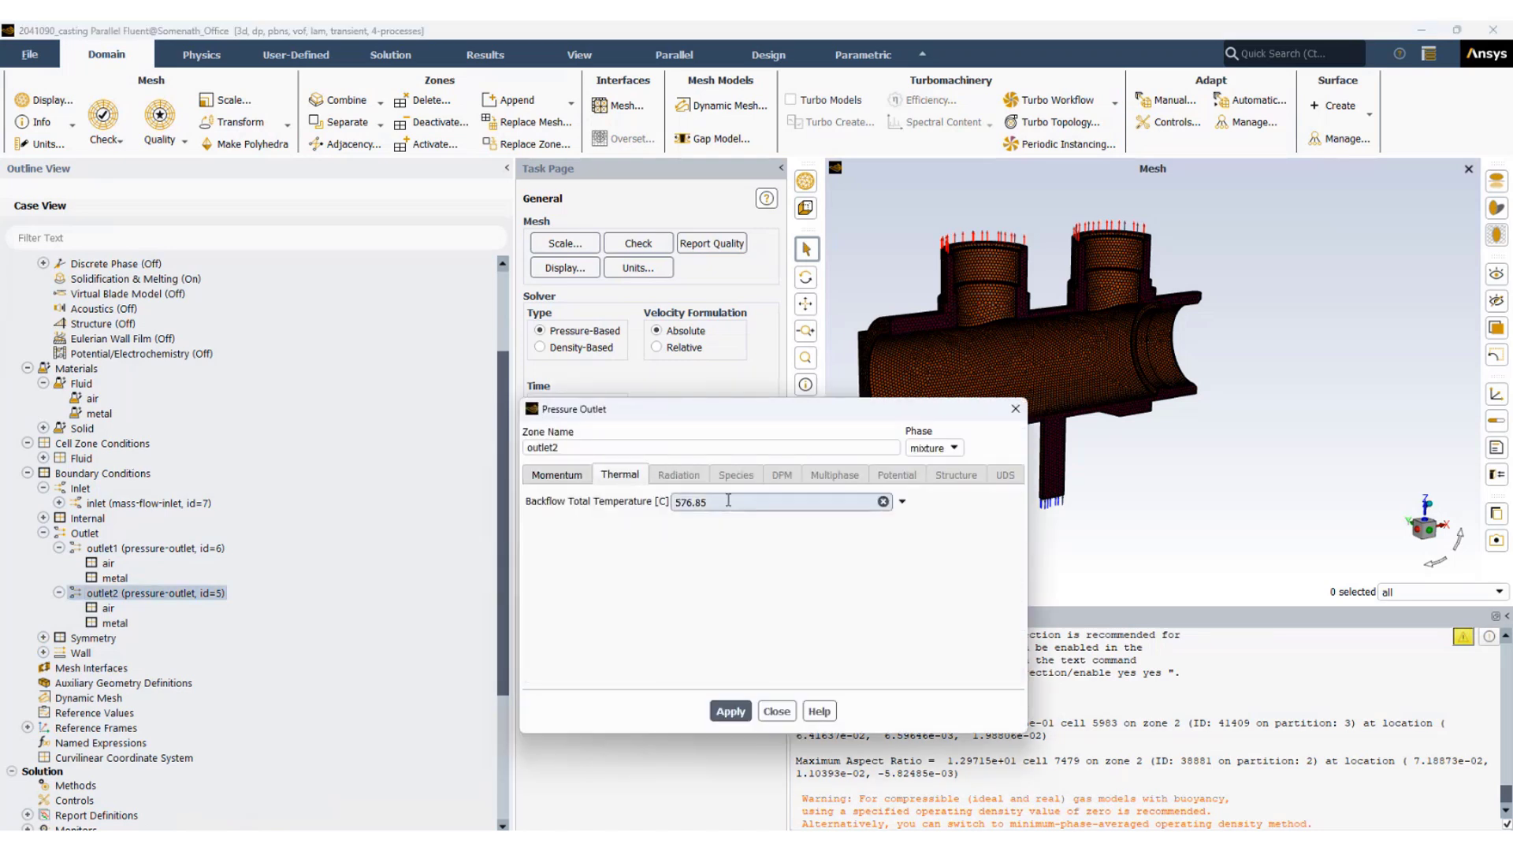
{"action": "left_click_drag", "start_coordinate": [728, 500], "coordinate": [653, 499]}
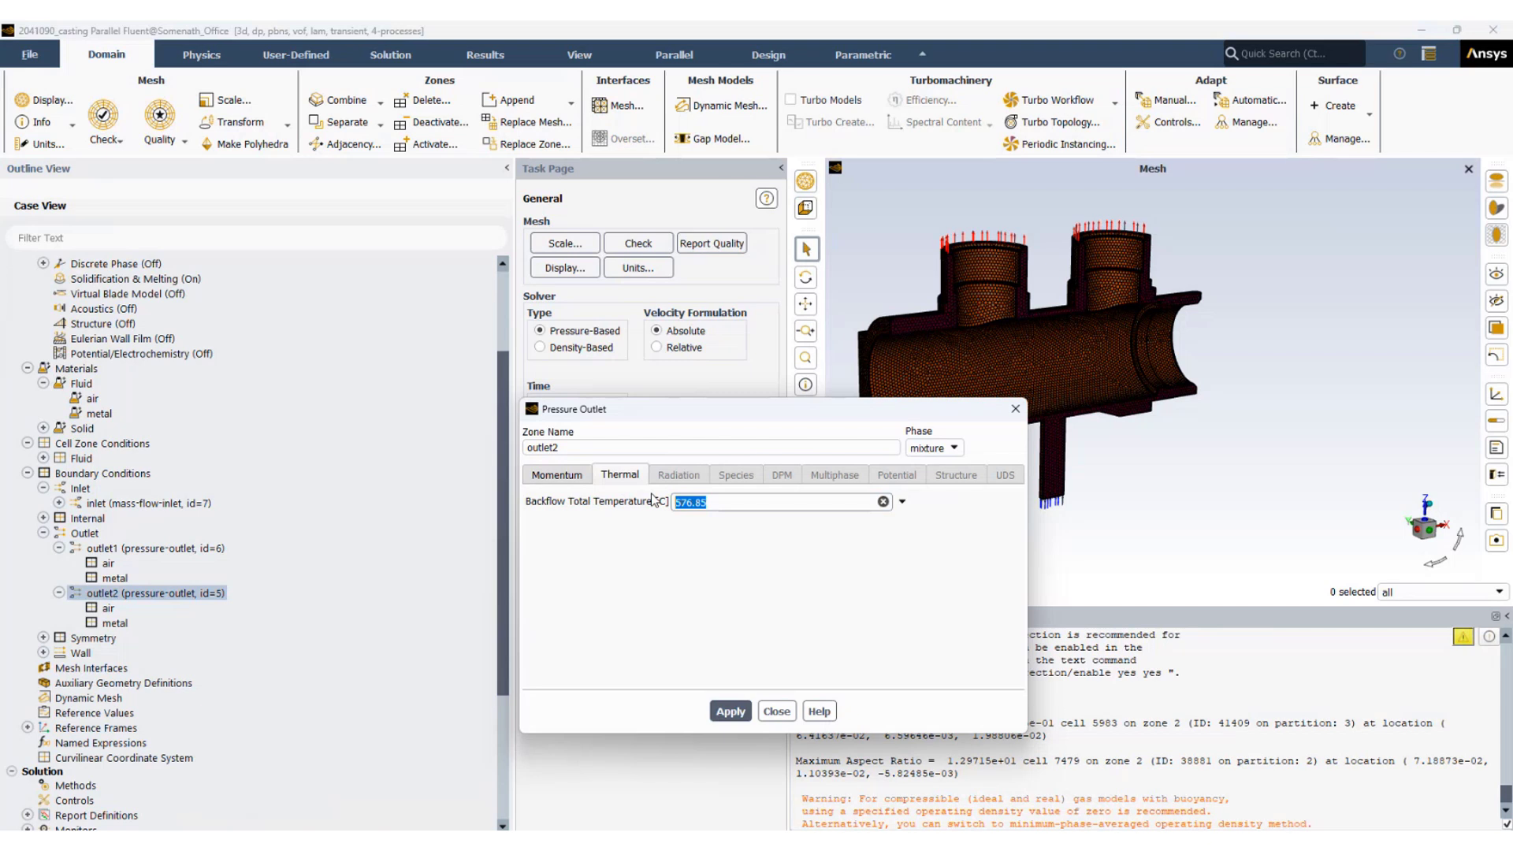
{"action": "type", "text": "1200"}
{"action": "left_click", "coordinate": [730, 712]}
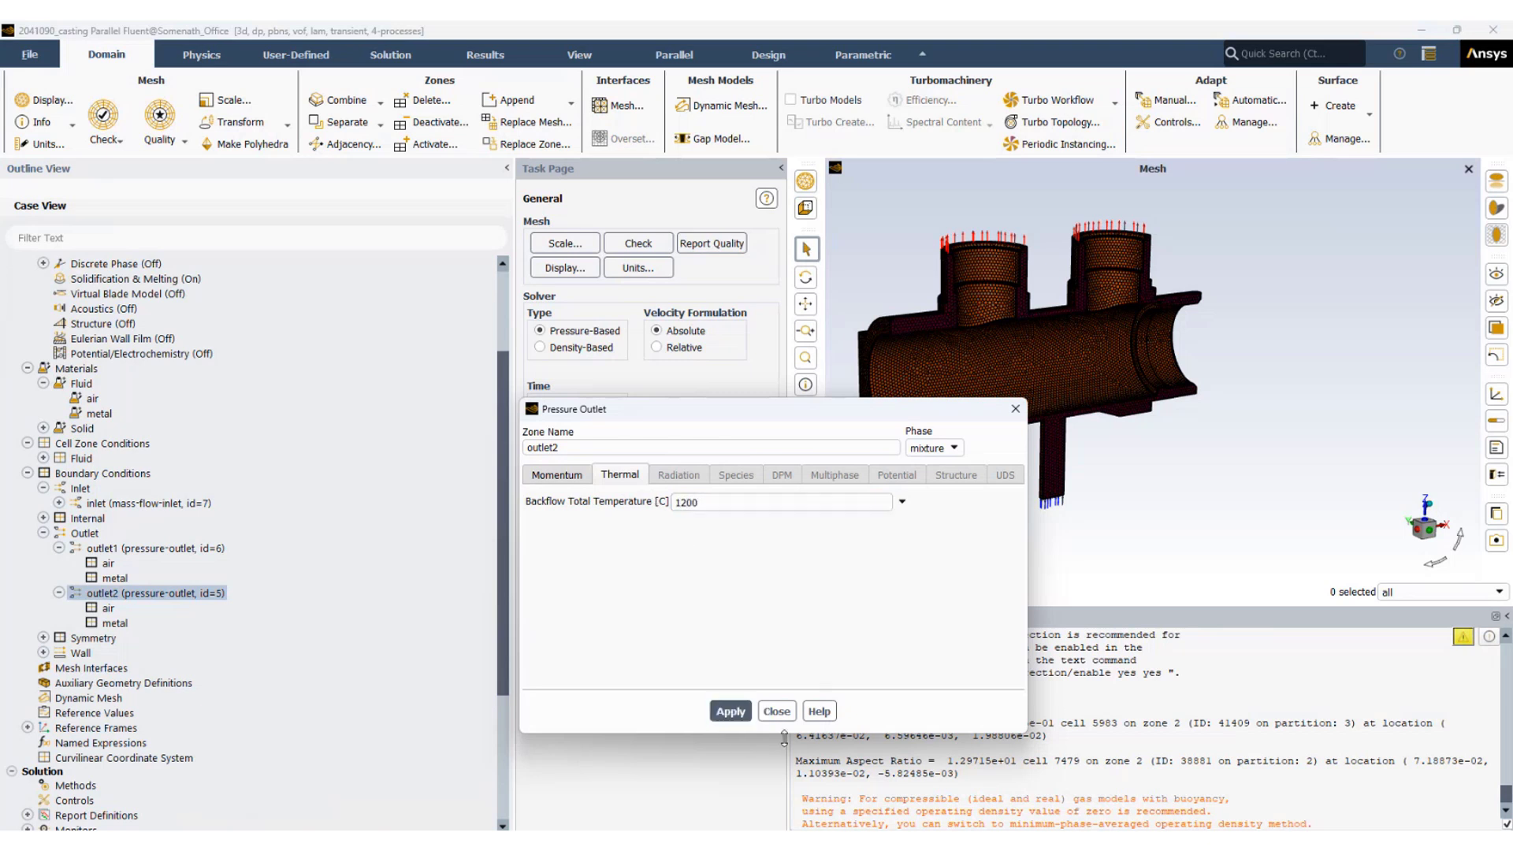
{"action": "left_click", "coordinate": [776, 711]}
Set the mixture backflow total temperature at the outlet1 pressure outlet to 1200 °C
{"action": "double_click", "coordinate": [111, 549]}
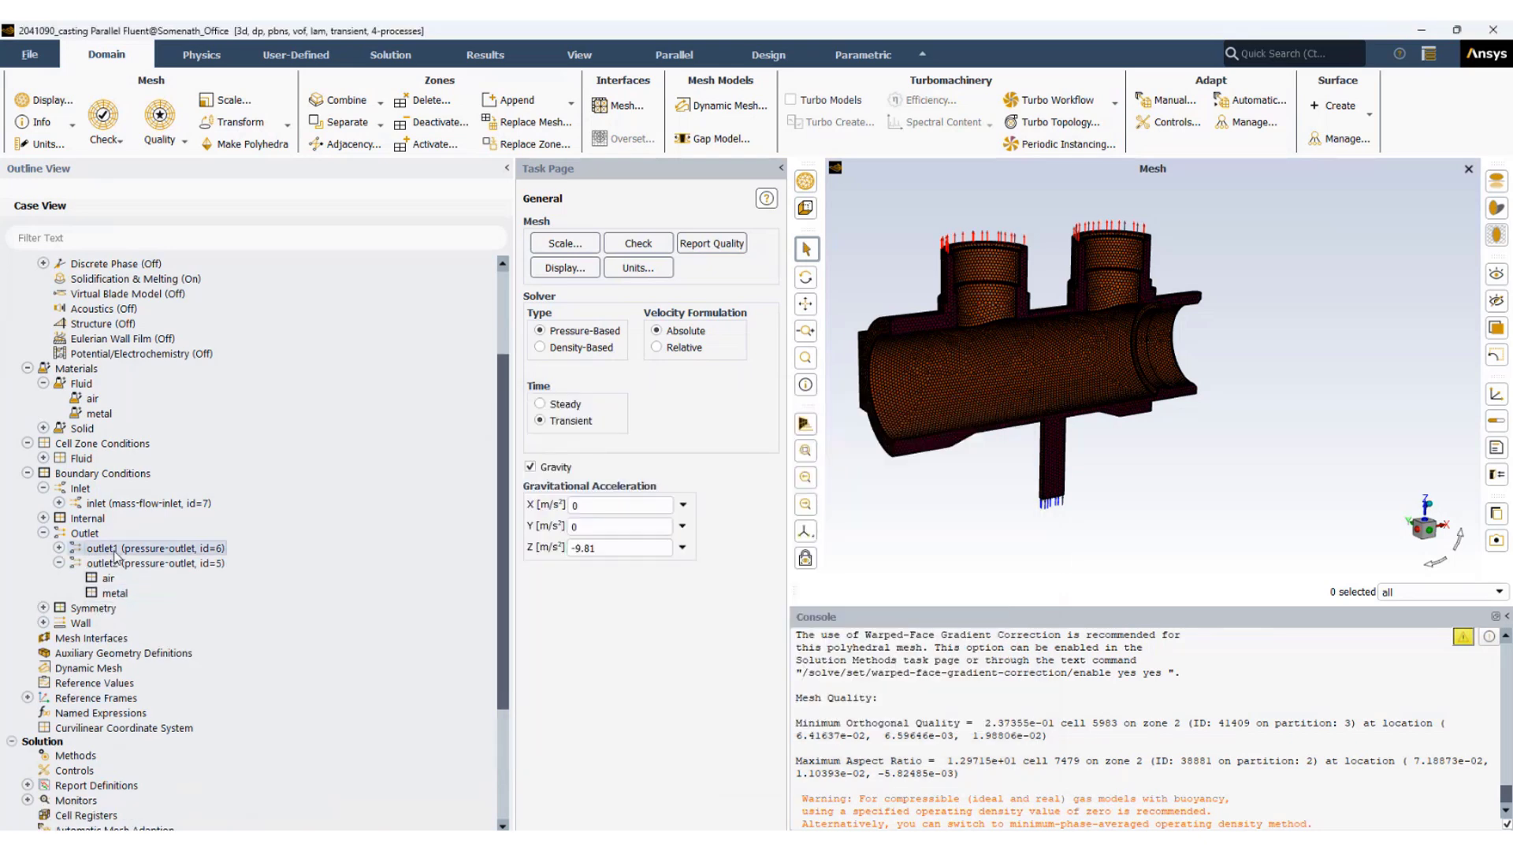
{"action": "left_click", "coordinate": [637, 476]}
{"action": "double_click", "coordinate": [689, 502]}
{"action": "type", "text": "1200"}
{"action": "left_click", "coordinate": [731, 711]}
Apply a backflow volume fraction of 0 for the metal phase at outlet1
{"action": "left_click", "coordinate": [933, 448]}
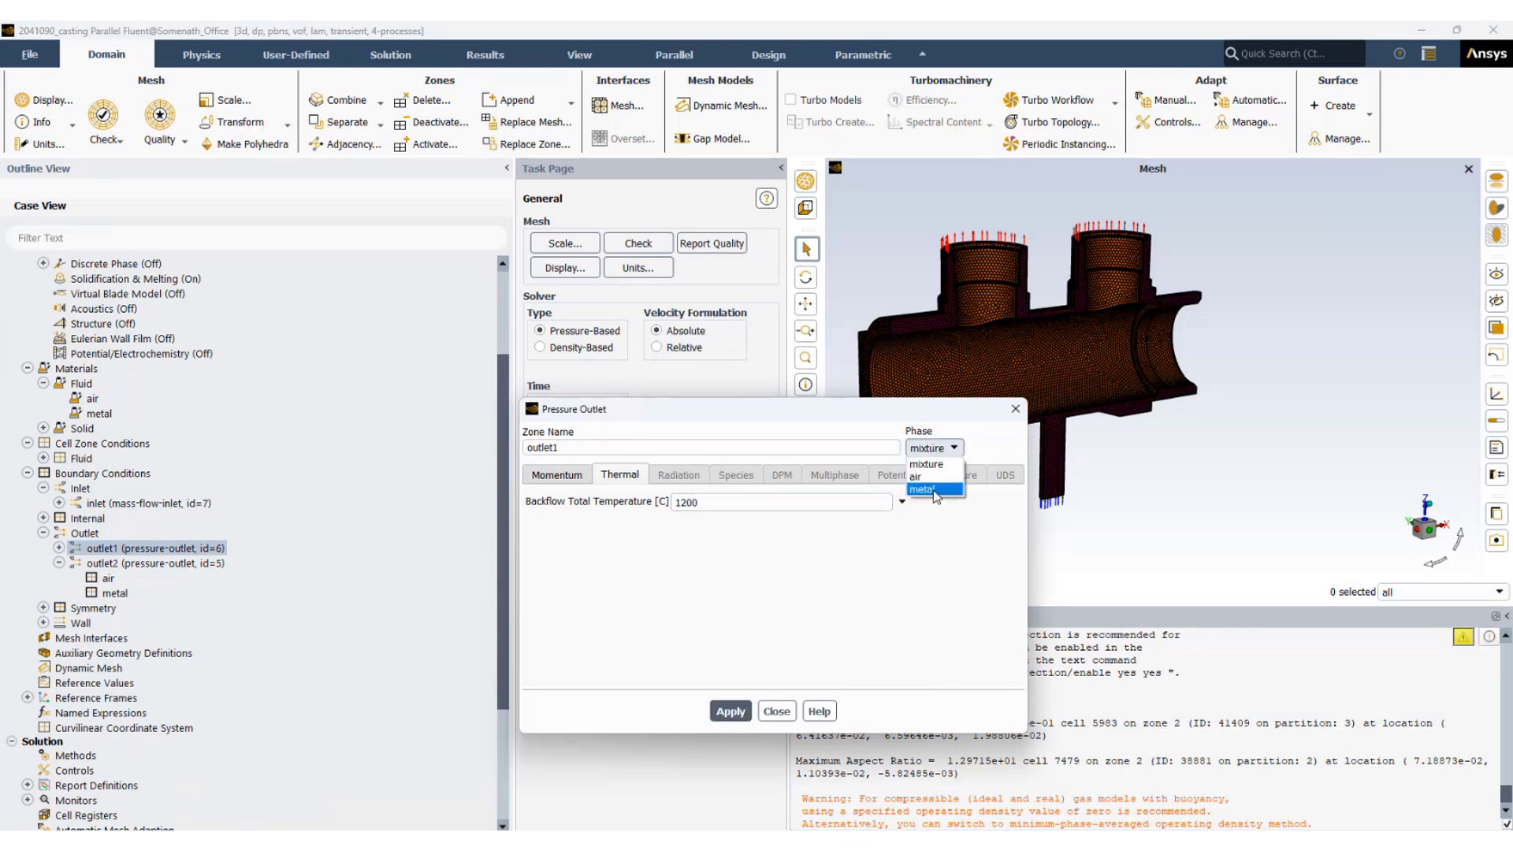
{"action": "left_click", "coordinate": [934, 490]}
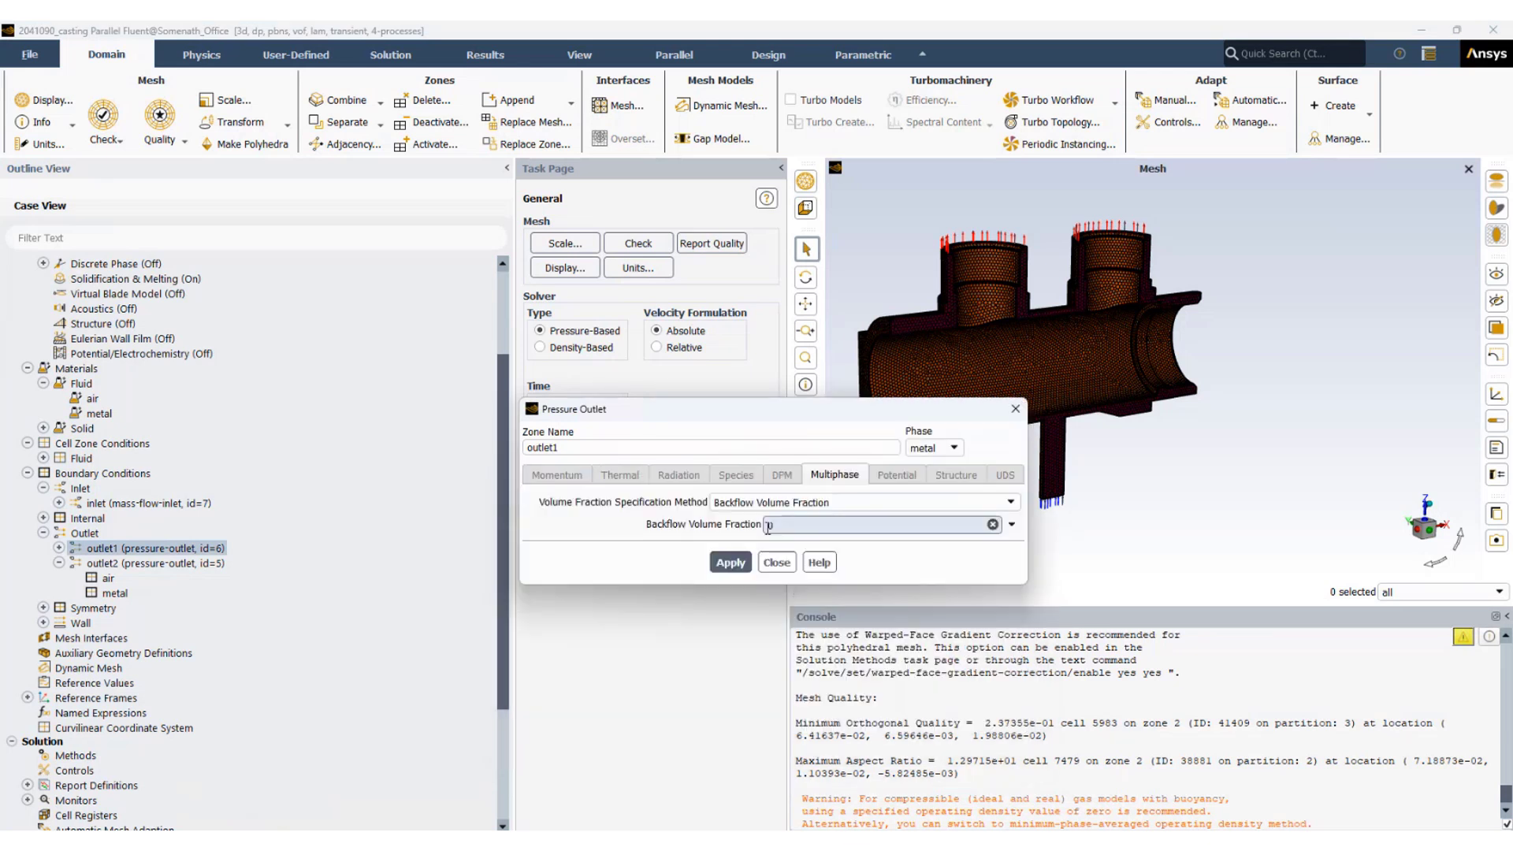
{"action": "left_click", "coordinate": [730, 562]}
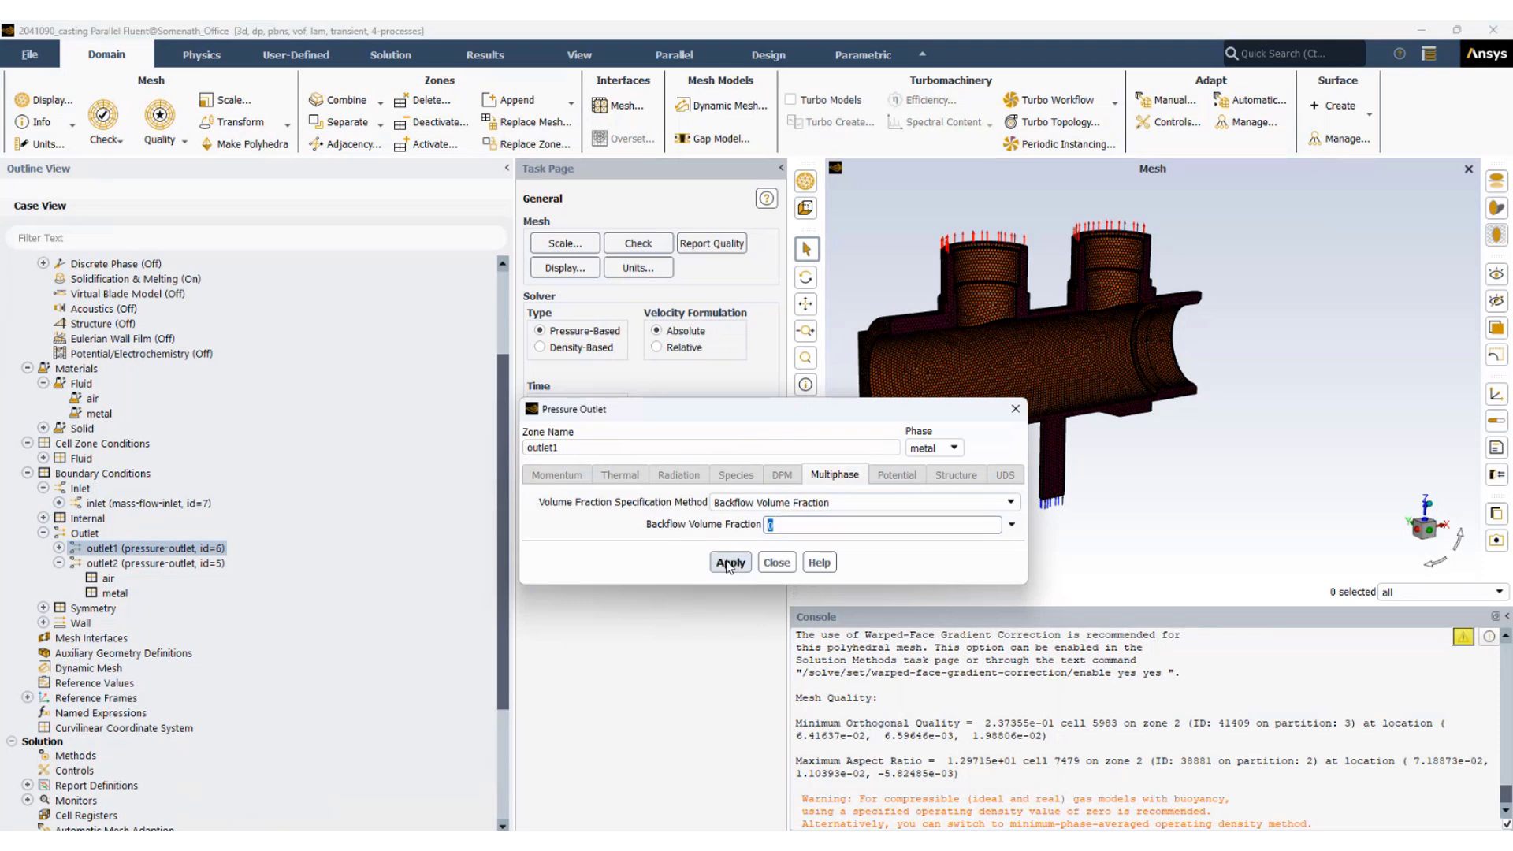
{"action": "left_click", "coordinate": [792, 562]}
Apply a backflow volume fraction of 0 for the metal phase at the outlet2 pressure outlet
{"action": "double_click", "coordinate": [155, 563]}
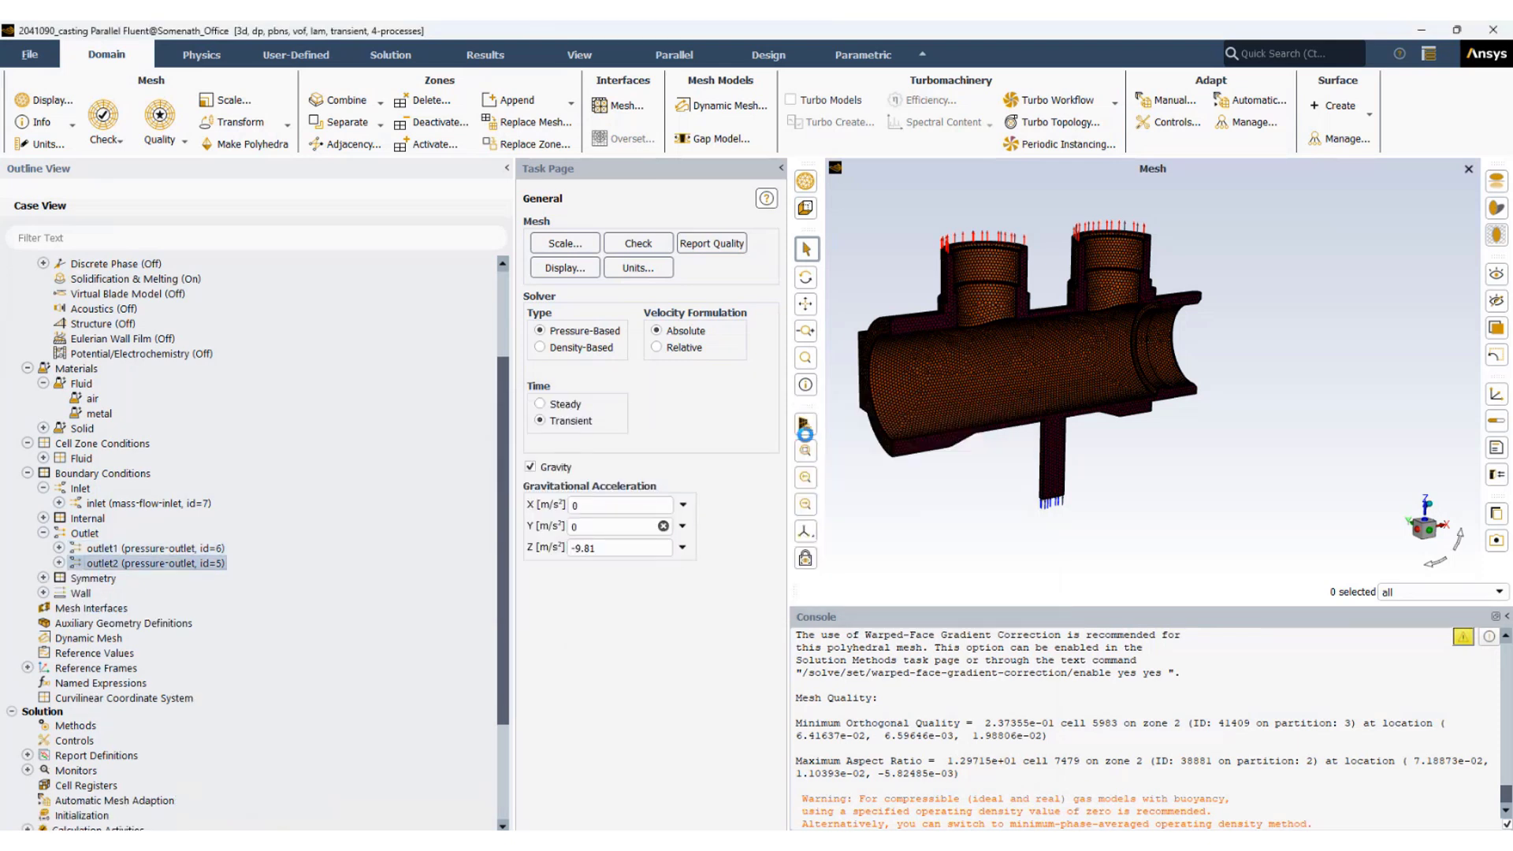
{"action": "left_click", "coordinate": [938, 448]}
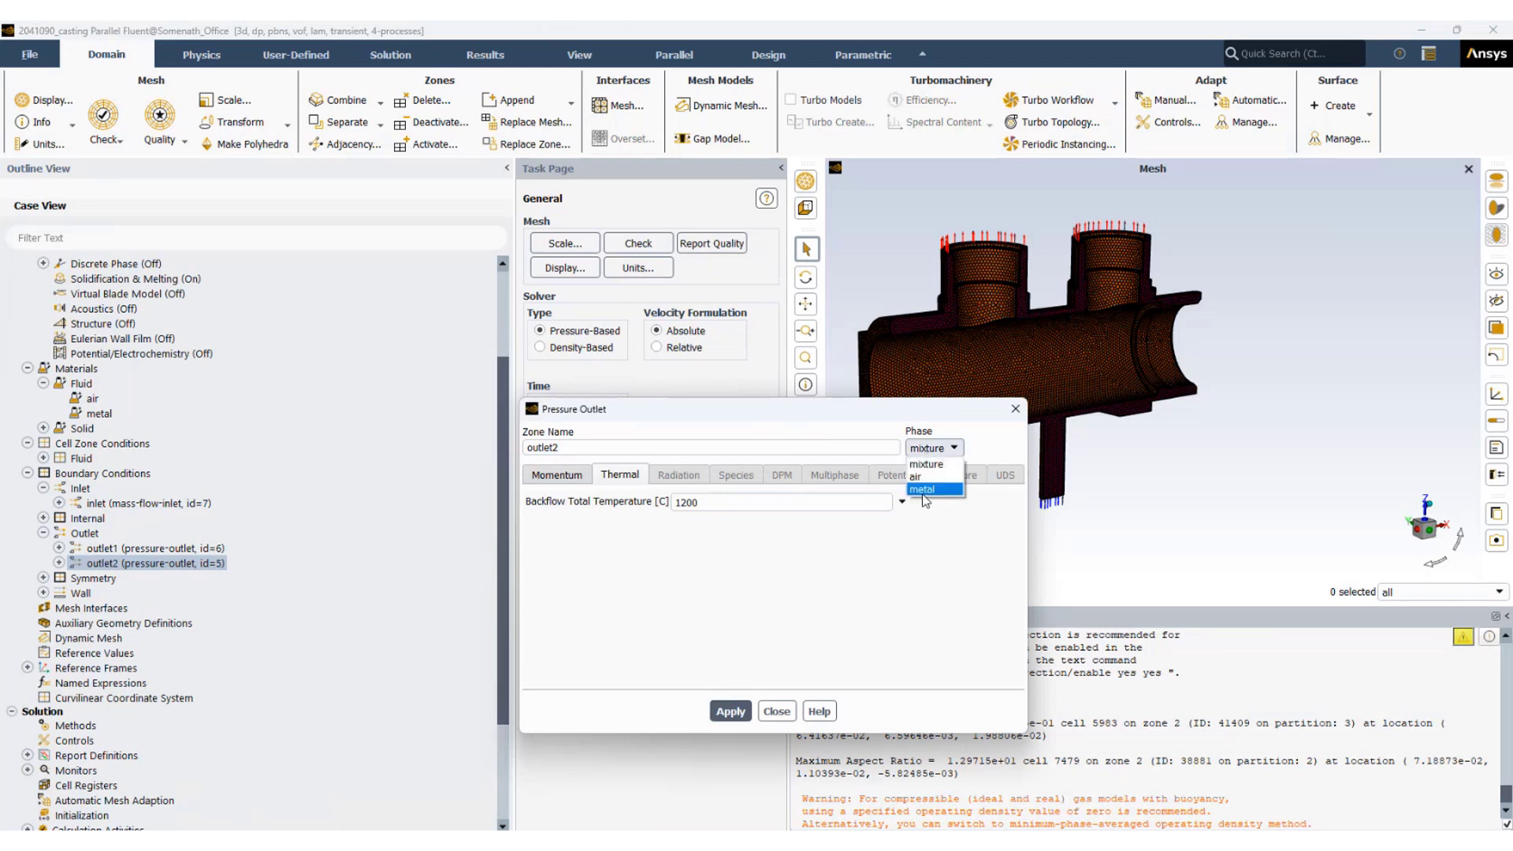
{"action": "left_click", "coordinate": [922, 489]}
{"action": "left_click", "coordinate": [627, 461]}
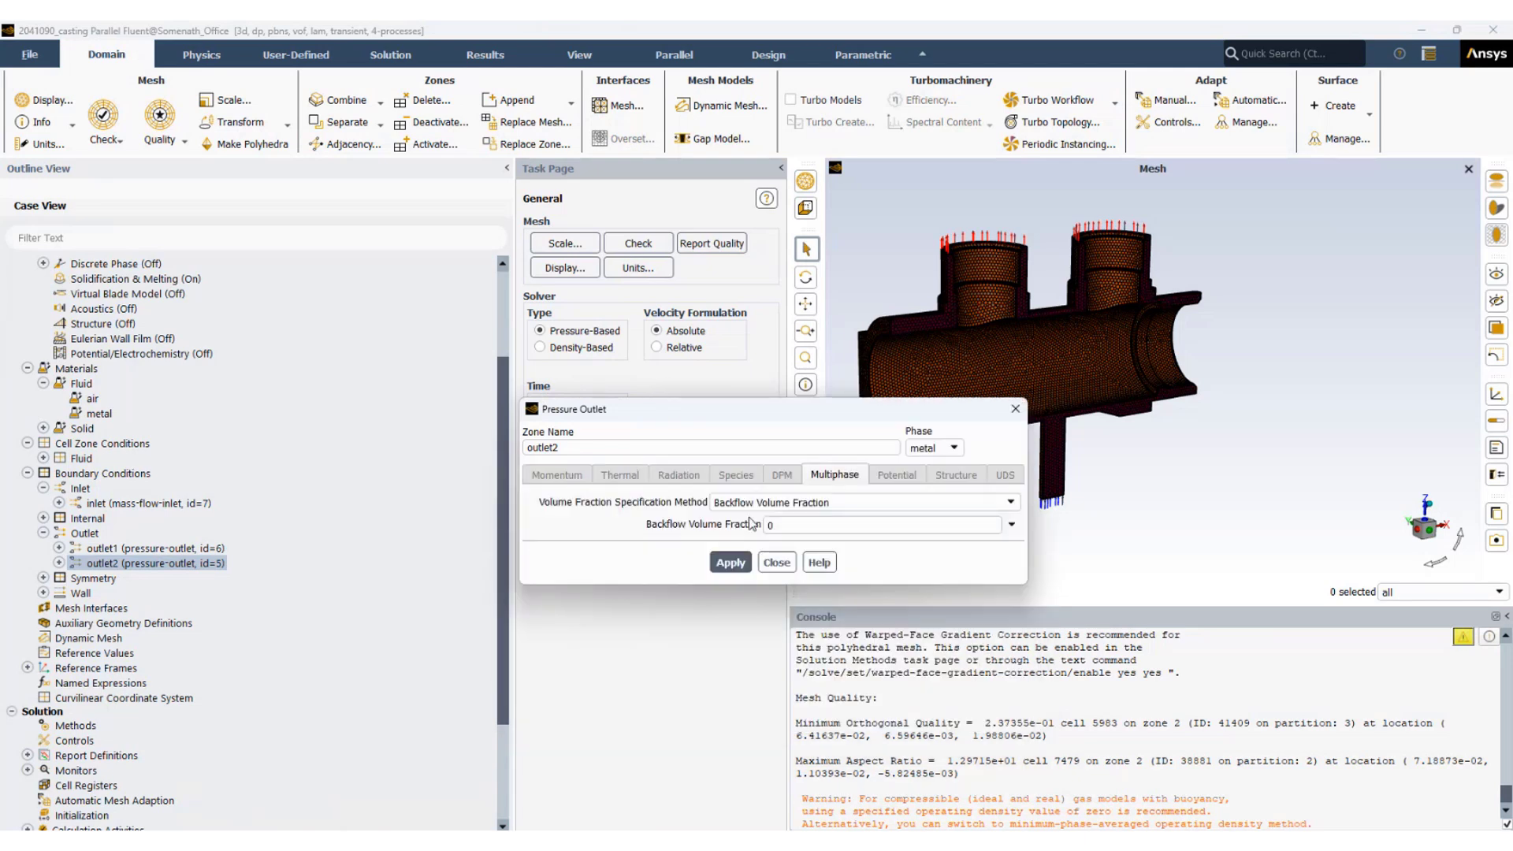
{"action": "left_click", "coordinate": [731, 563]}
{"action": "left_click", "coordinate": [776, 563]}
Set the mixture total temperature at the mass-flow inlet to 1200 °C
{"action": "left_click", "coordinate": [57, 505]}
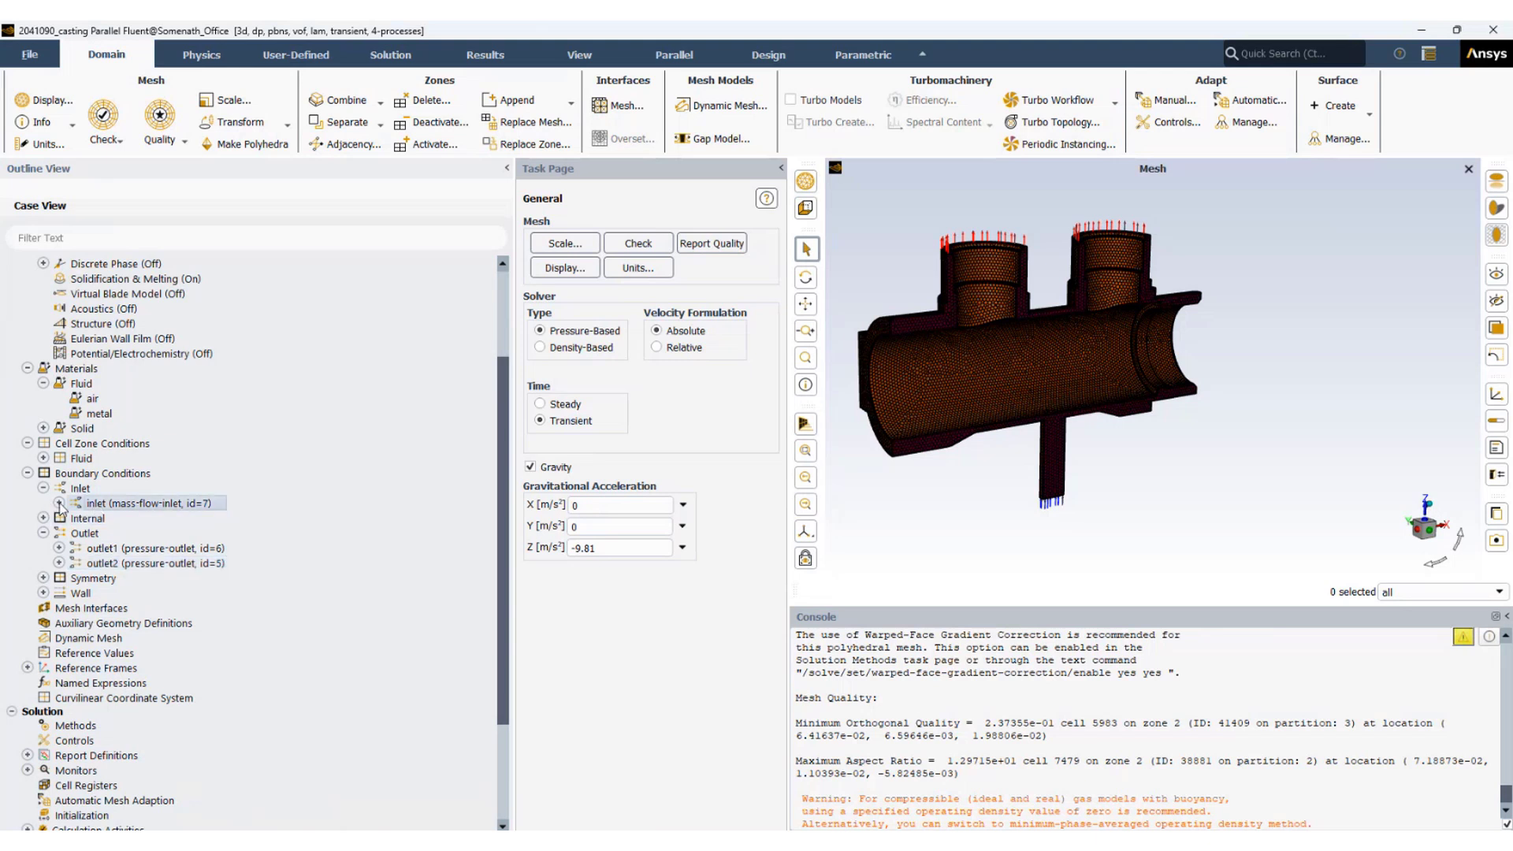
{"action": "double_click", "coordinate": [131, 504]}
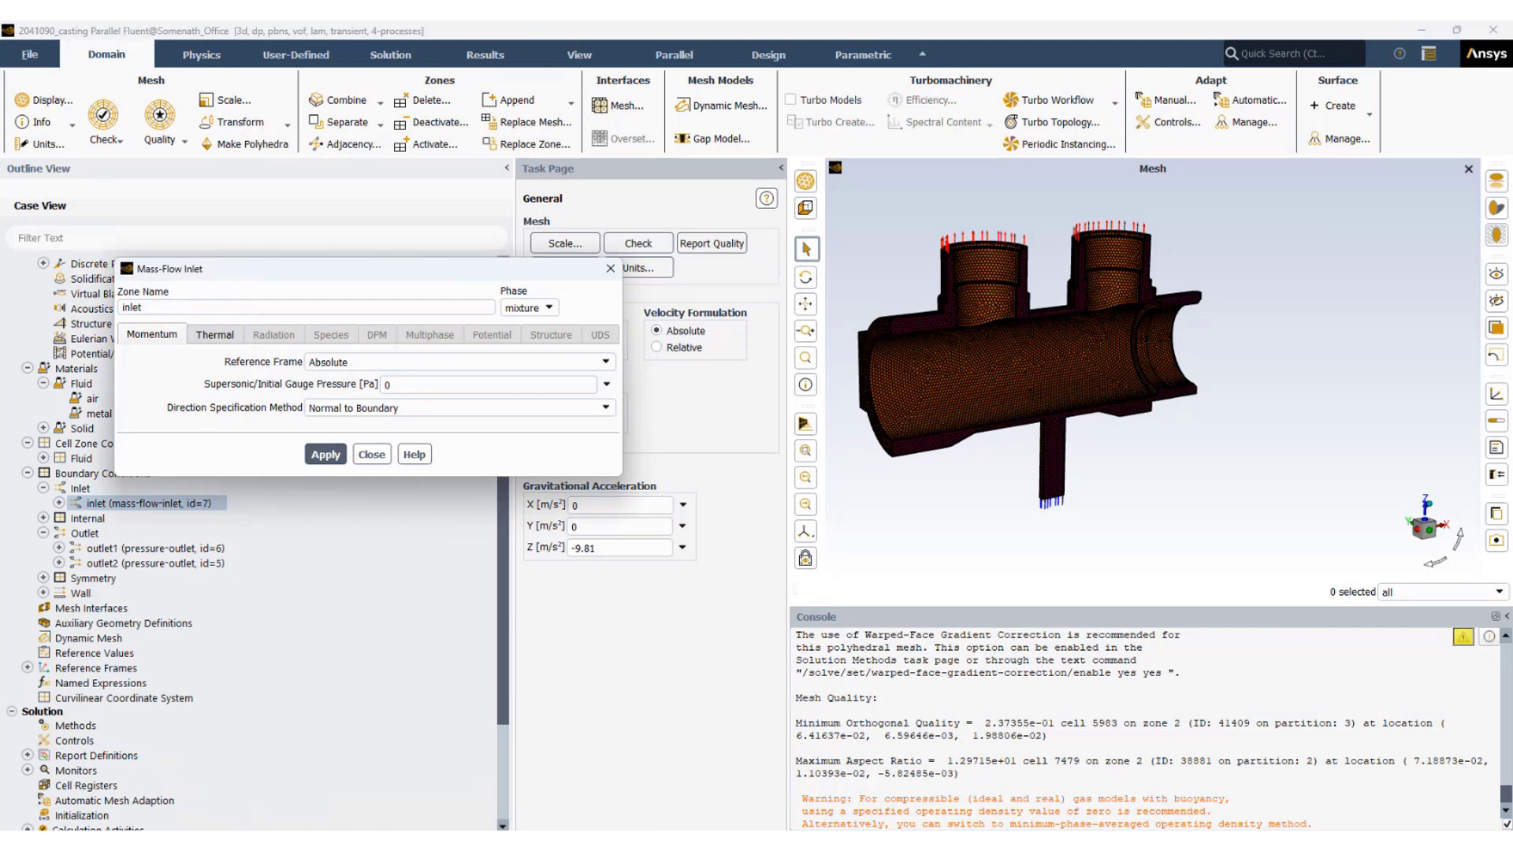
{"action": "left_click", "coordinate": [228, 336]}
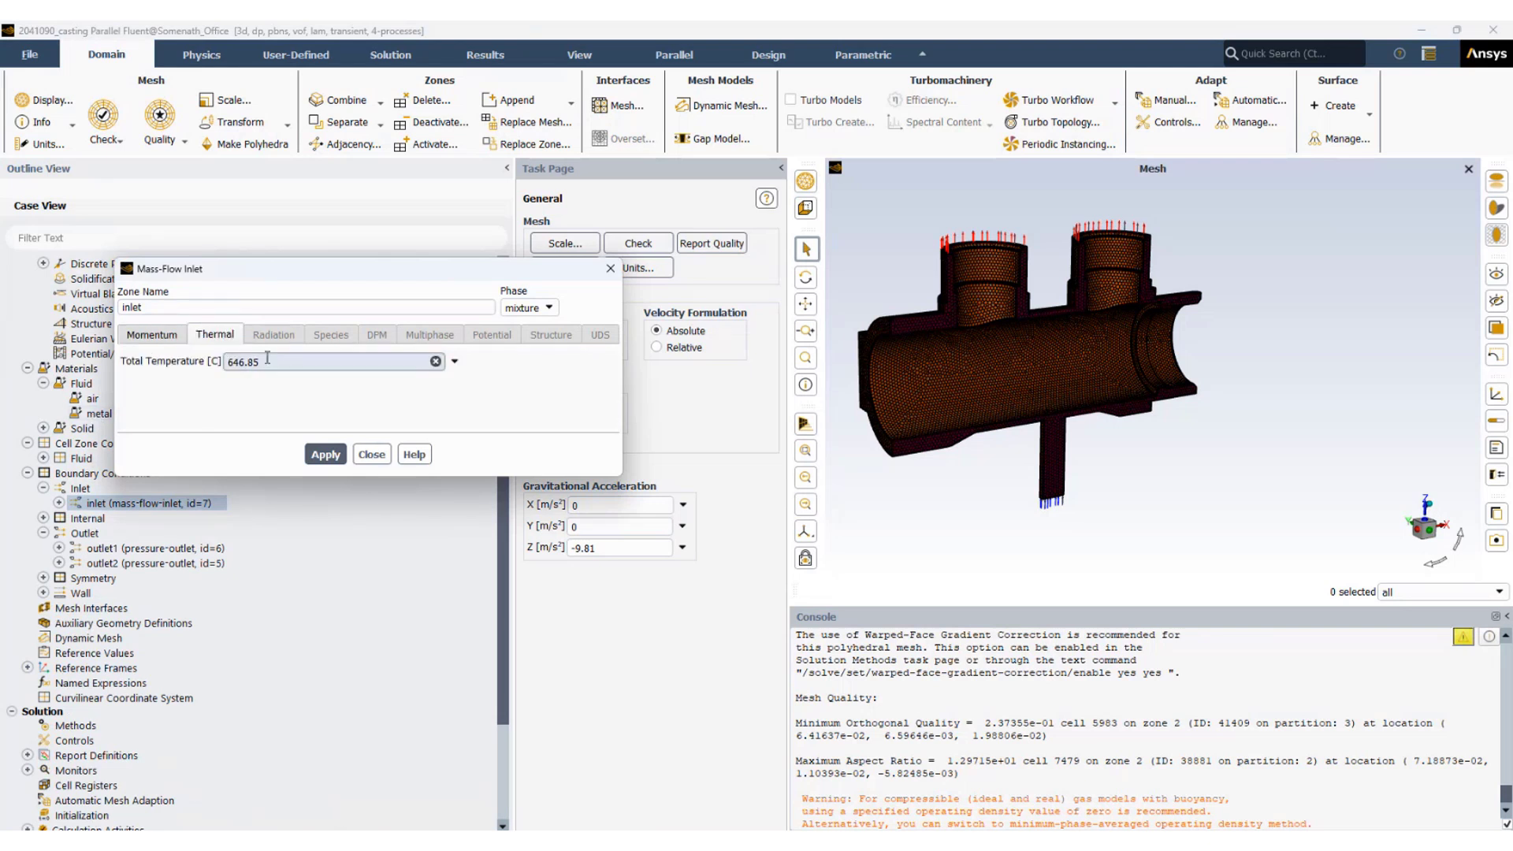
{"action": "double_click", "coordinate": [240, 361]}
{"action": "type", "text": "1200"}
{"action": "left_click", "coordinate": [324, 454]}
{"action": "left_click", "coordinate": [371, 456]}
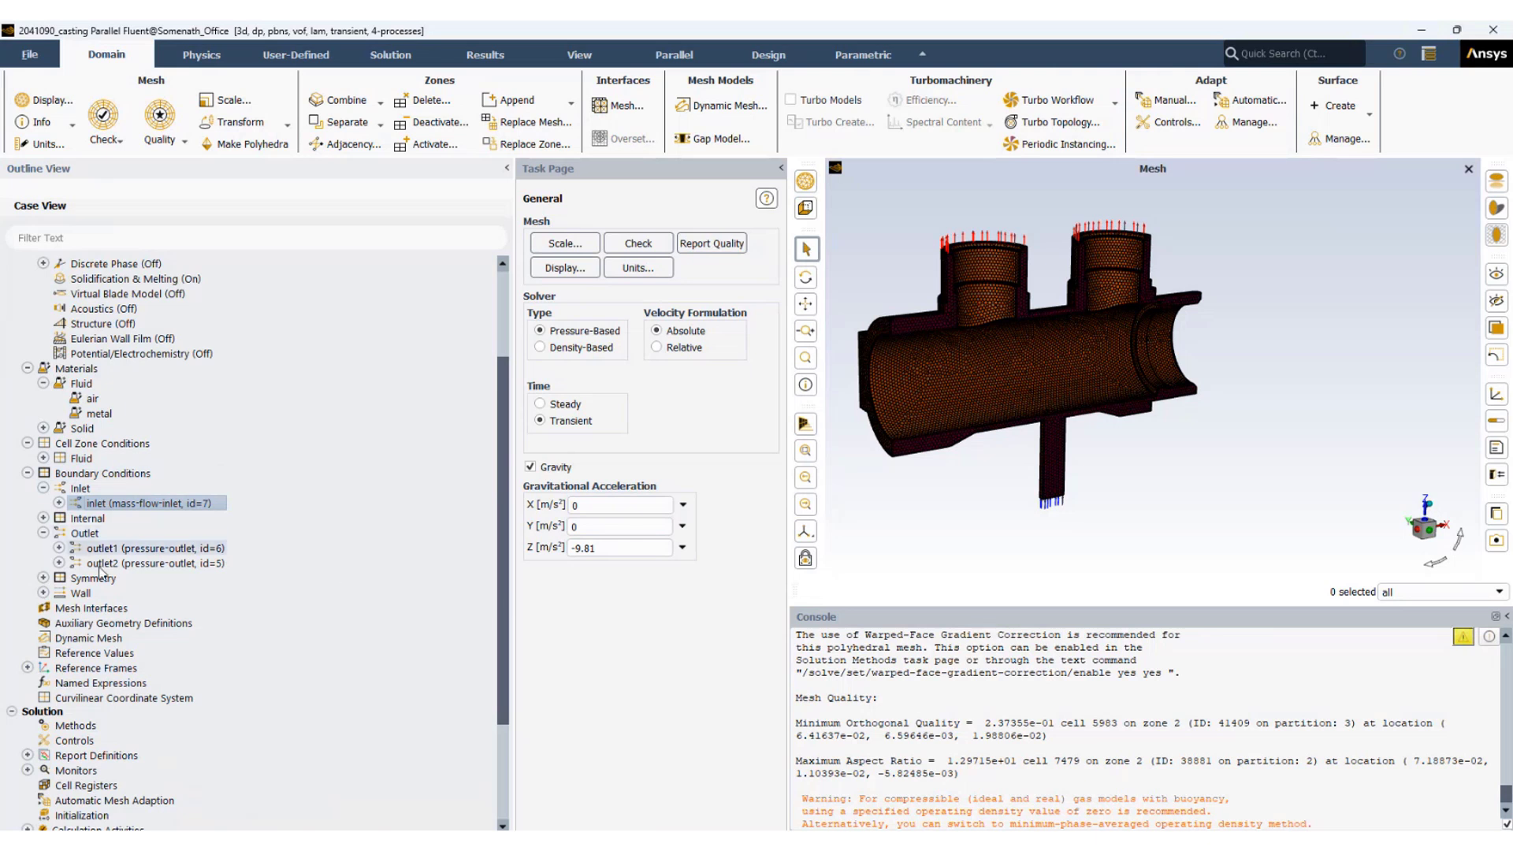
Display only the wall boundary zone in the mesh view and inspect it from another angle
{"action": "left_click", "coordinate": [43, 592]}
{"action": "right_click", "coordinate": [120, 608]}
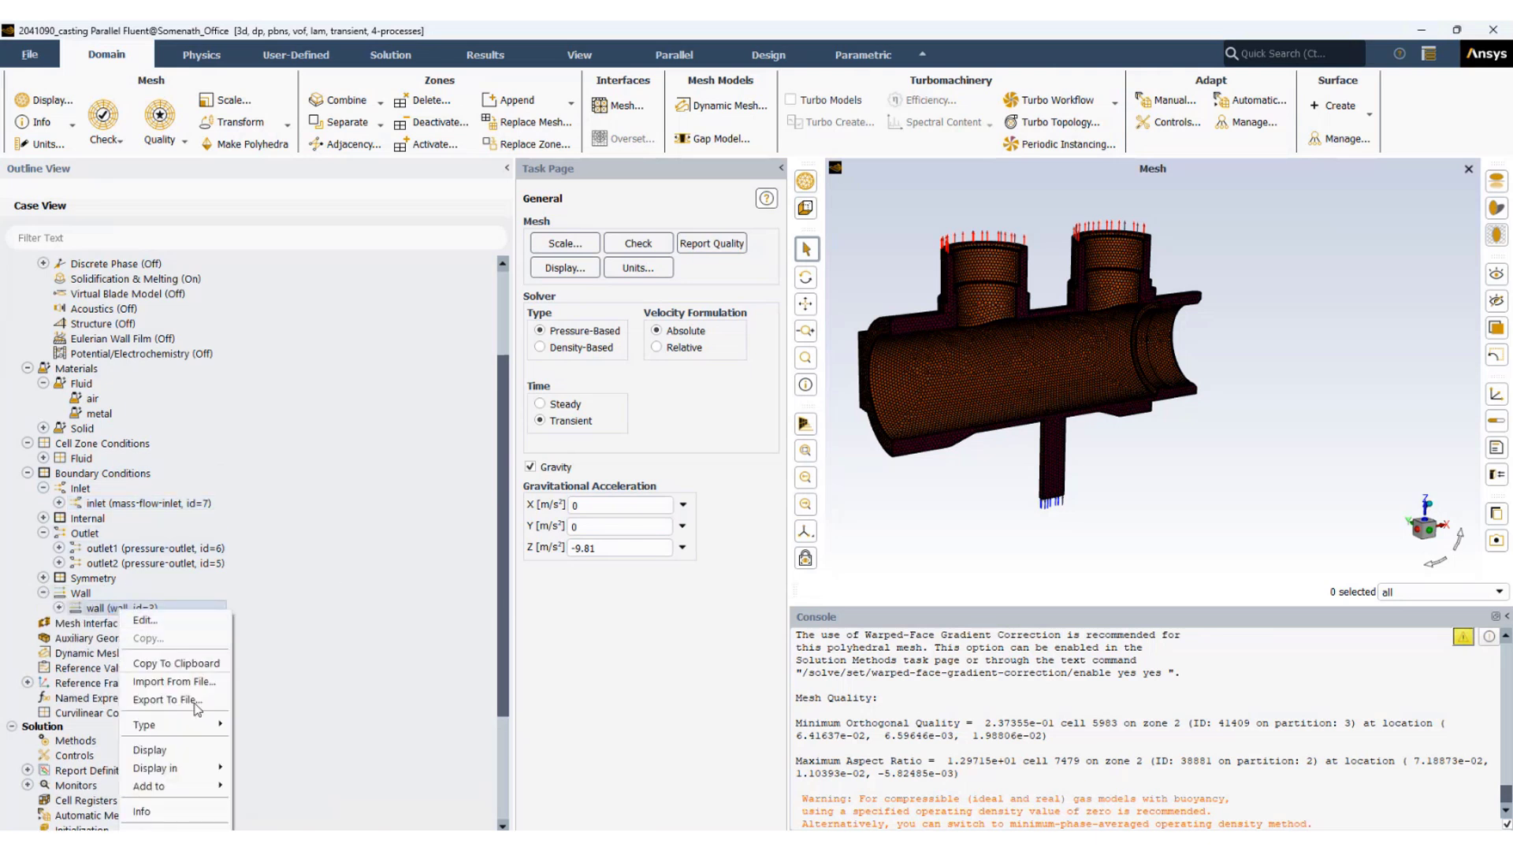
{"action": "left_click", "coordinate": [176, 754]}
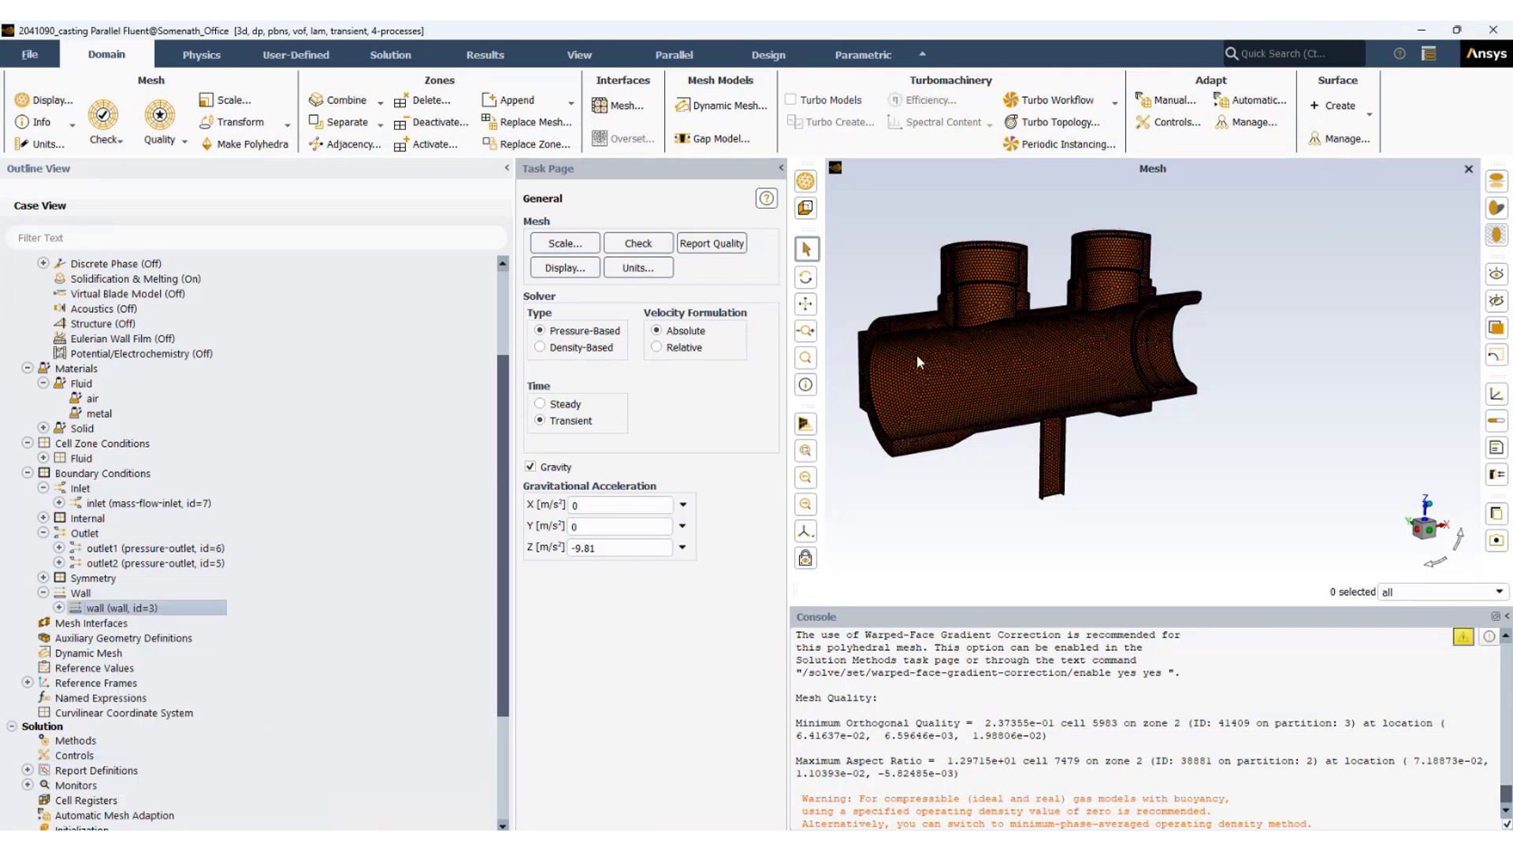
{"action": "left_click_drag", "start_coordinate": [916, 354], "coordinate": [1026, 376]}
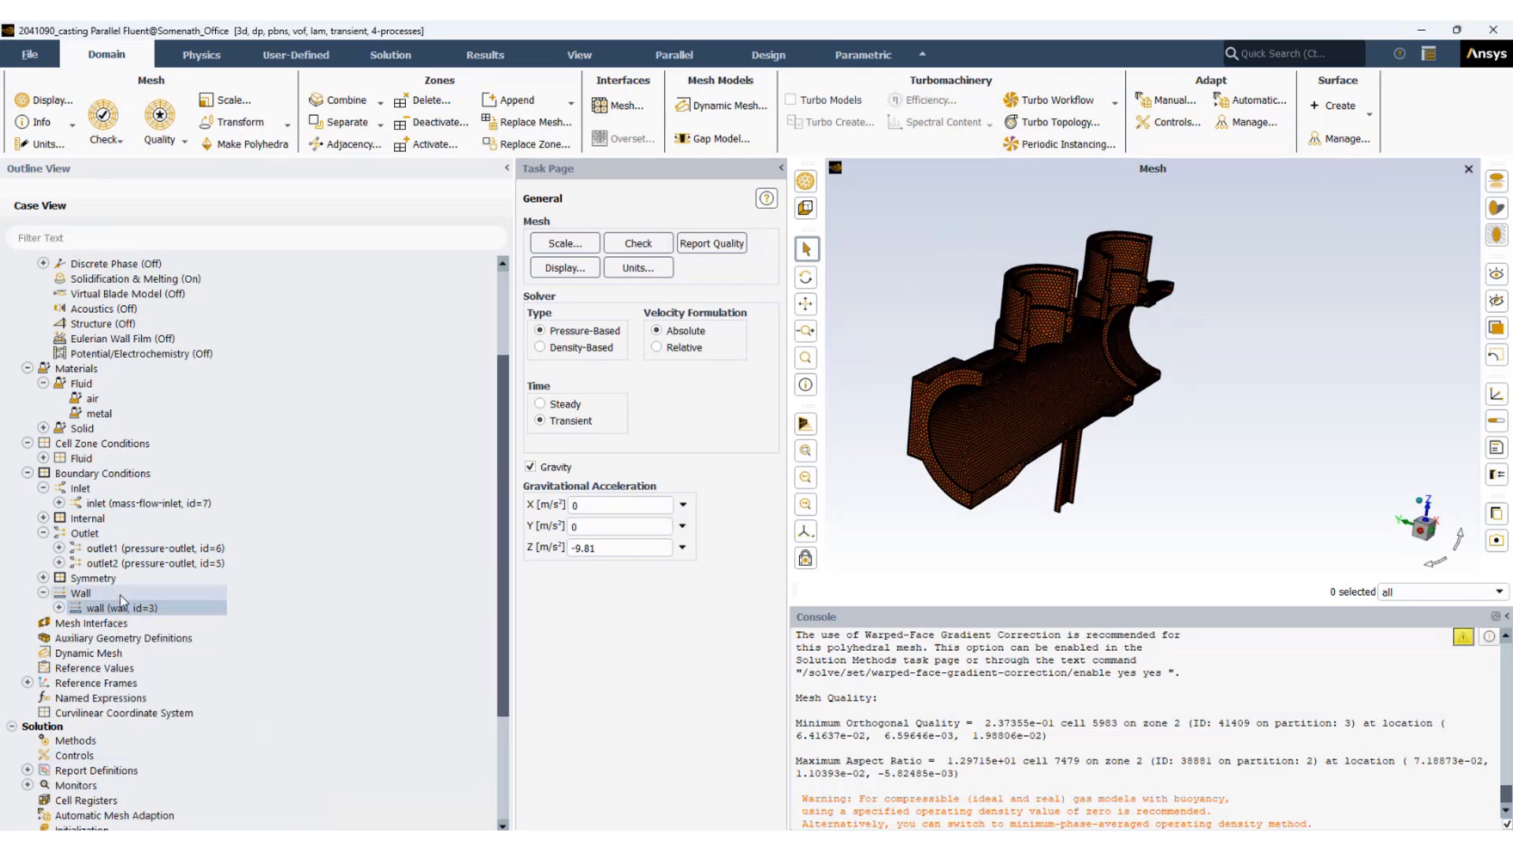
Set the wall adhesion contact angle between metal and air to 30 degrees on the wall boundary
{"action": "double_click", "coordinate": [106, 609]}
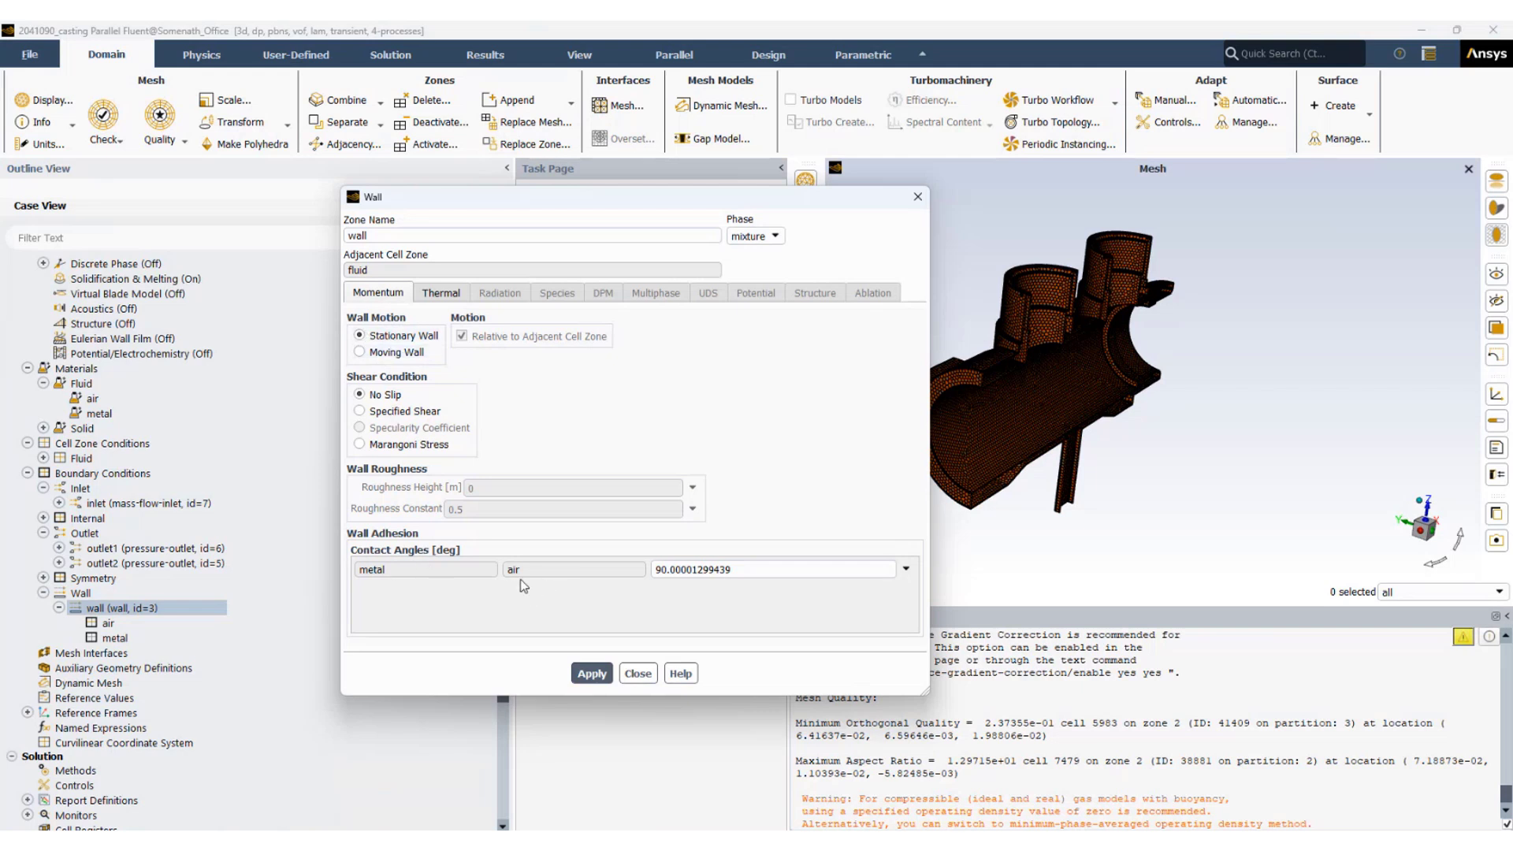
{"action": "left_click_drag", "start_coordinate": [754, 571], "coordinate": [635, 568]}
{"action": "type", "text": "30"}
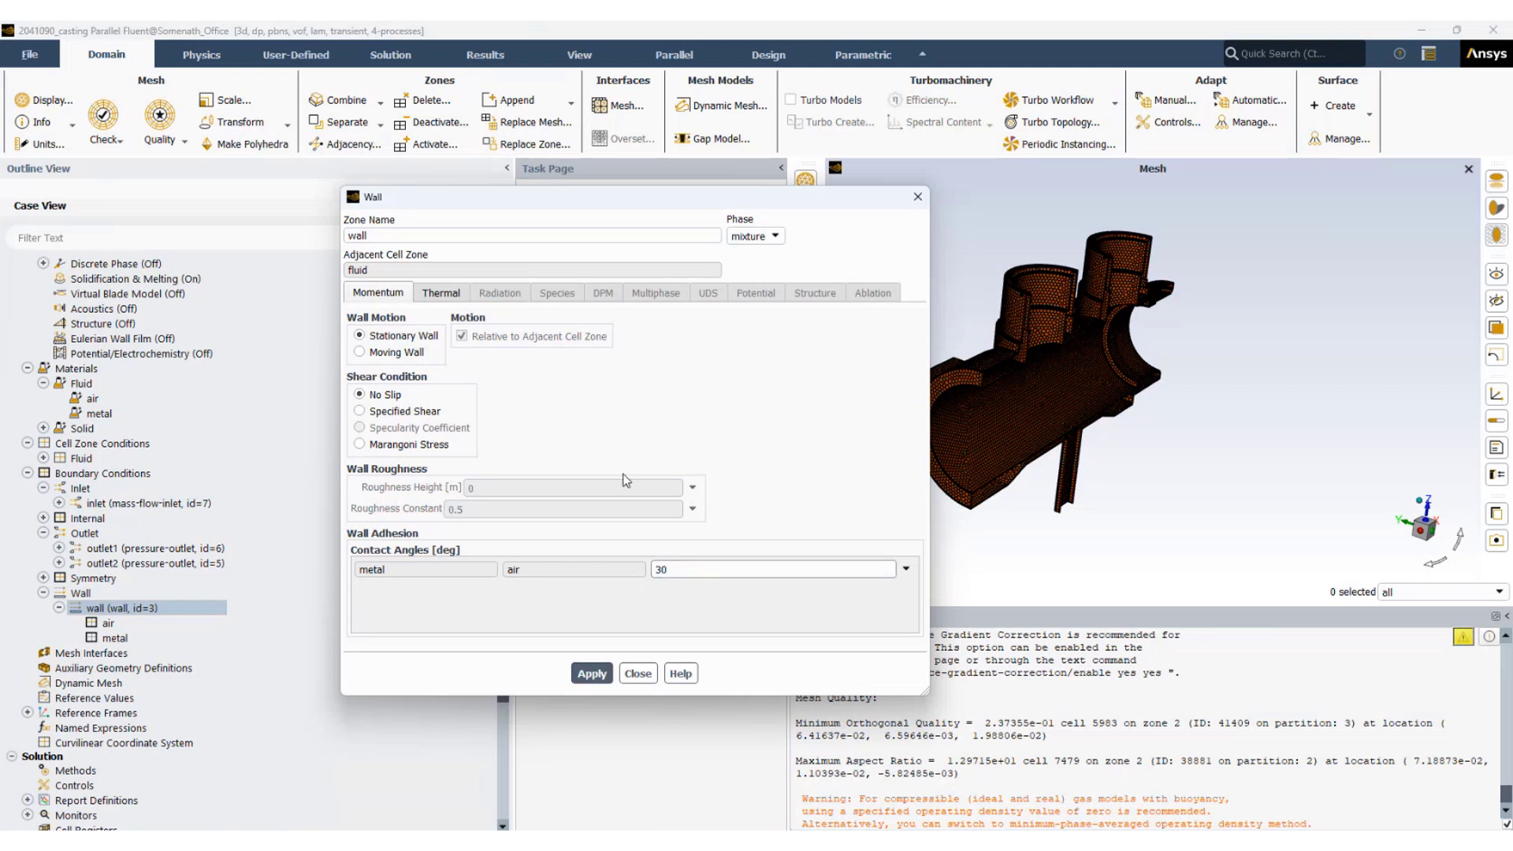
Switch the wall's thermal condition to Heat Flux and apply the wall boundary settings
{"action": "left_click", "coordinate": [427, 296]}
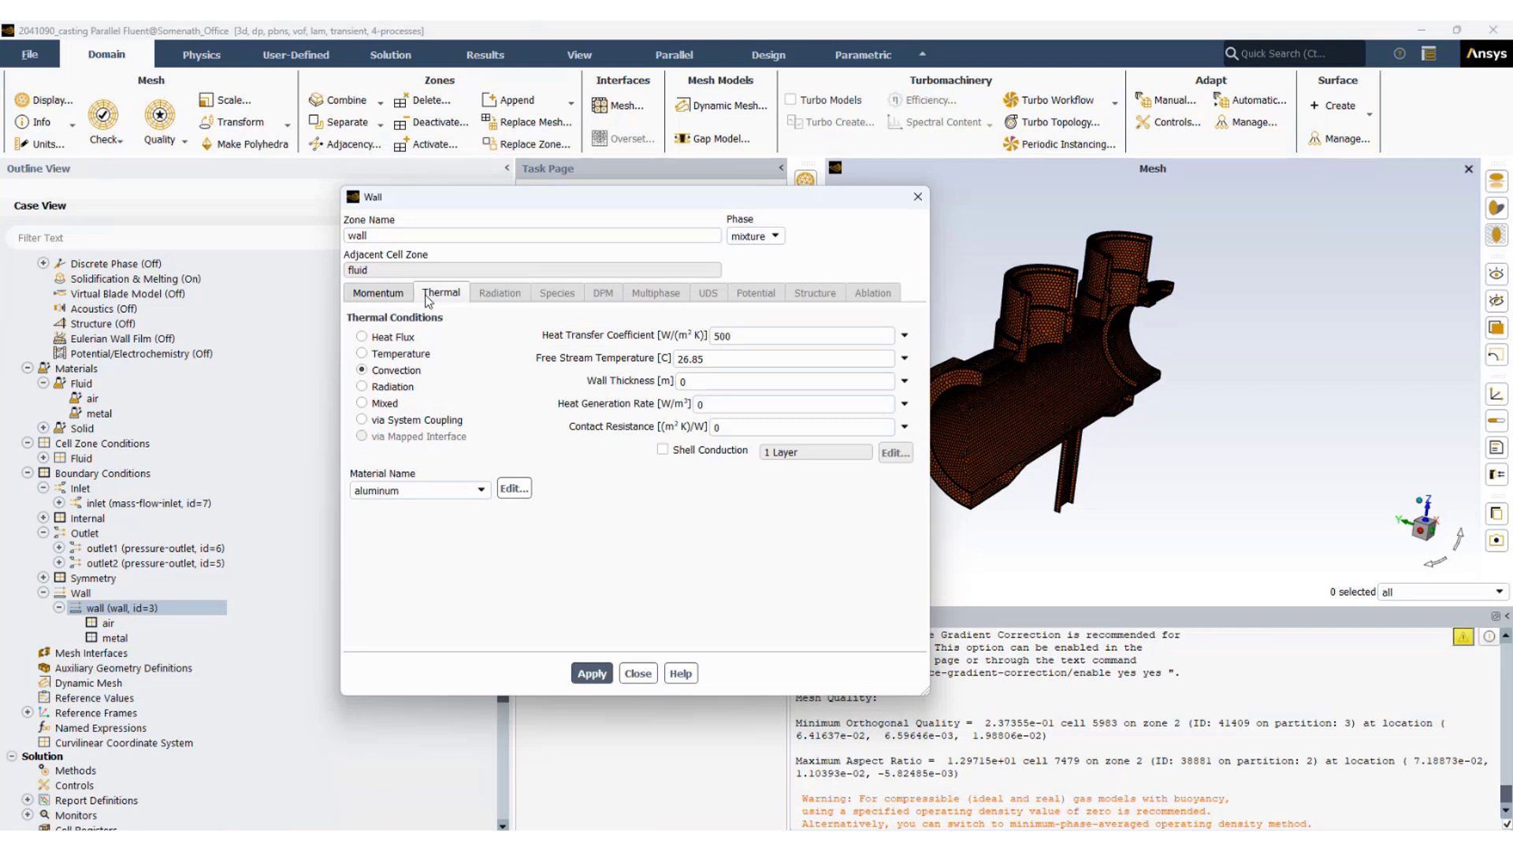
{"action": "left_click", "coordinate": [368, 337]}
{"action": "left_click", "coordinate": [591, 674]}
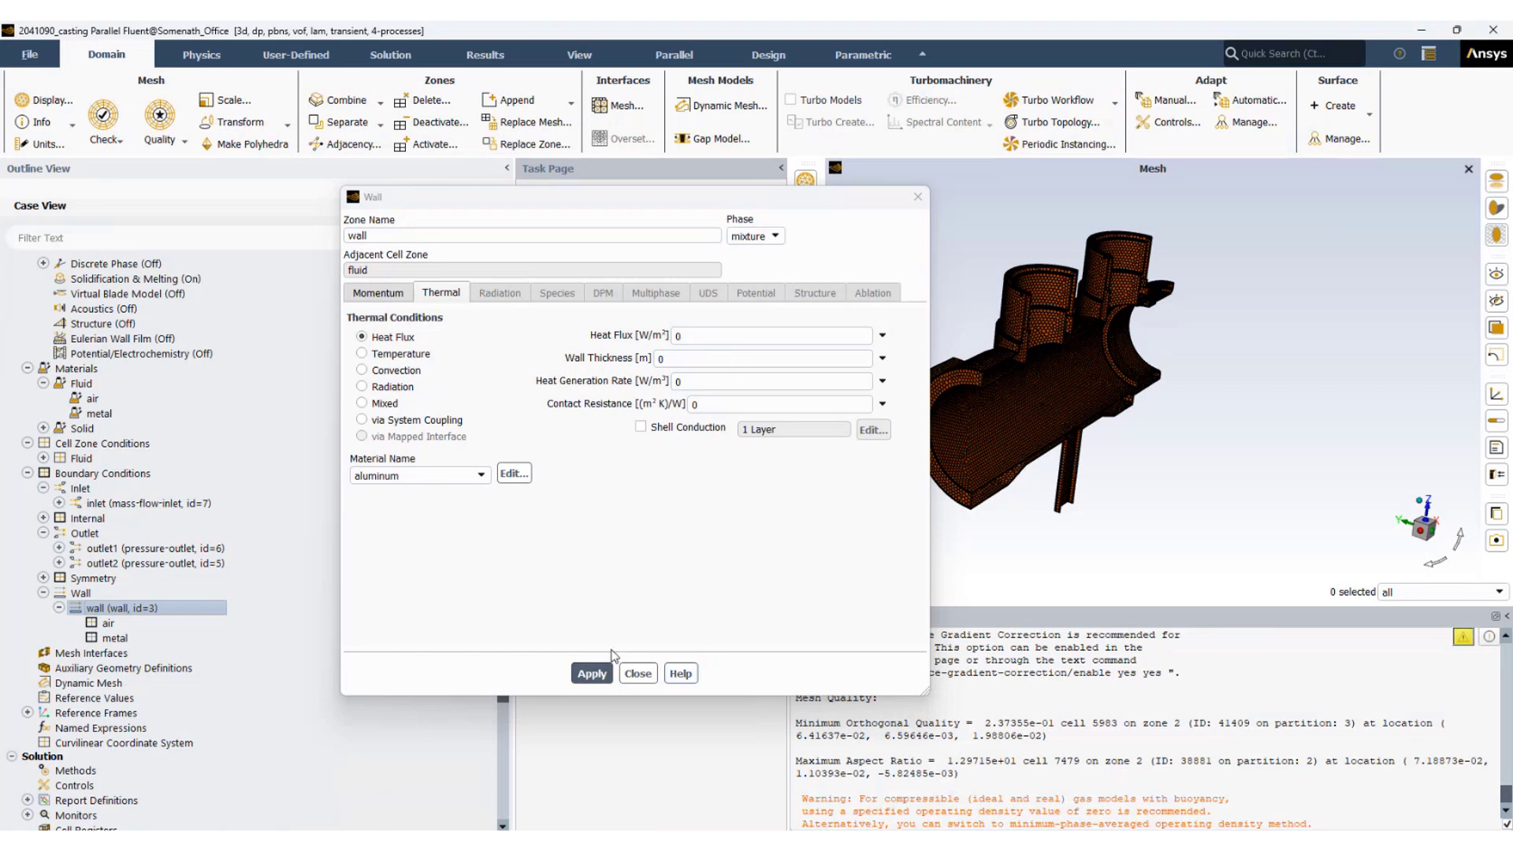
{"action": "left_click", "coordinate": [592, 673]}
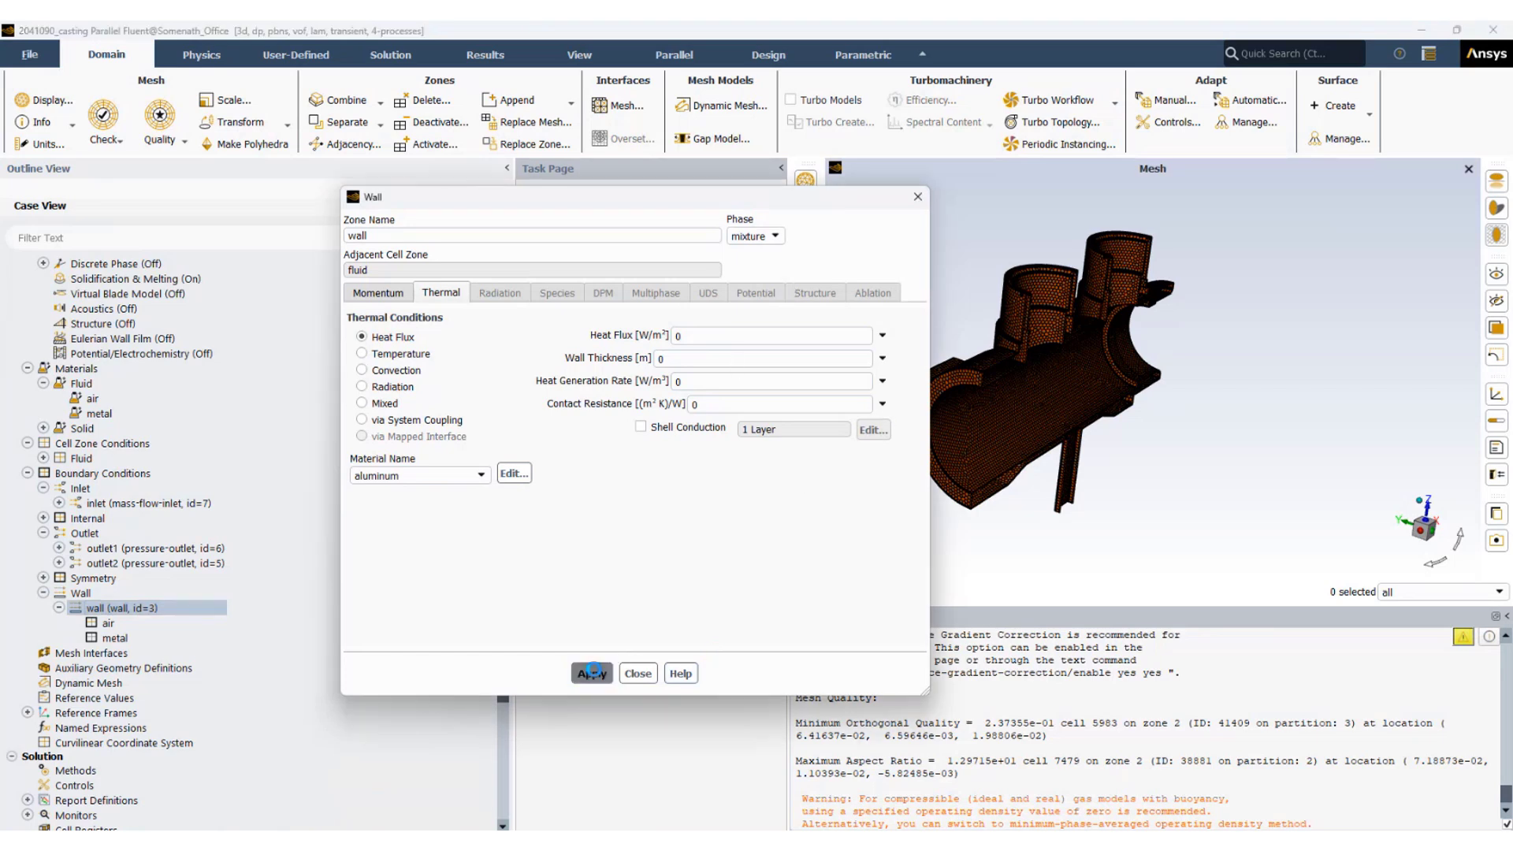
{"action": "left_click", "coordinate": [638, 674]}
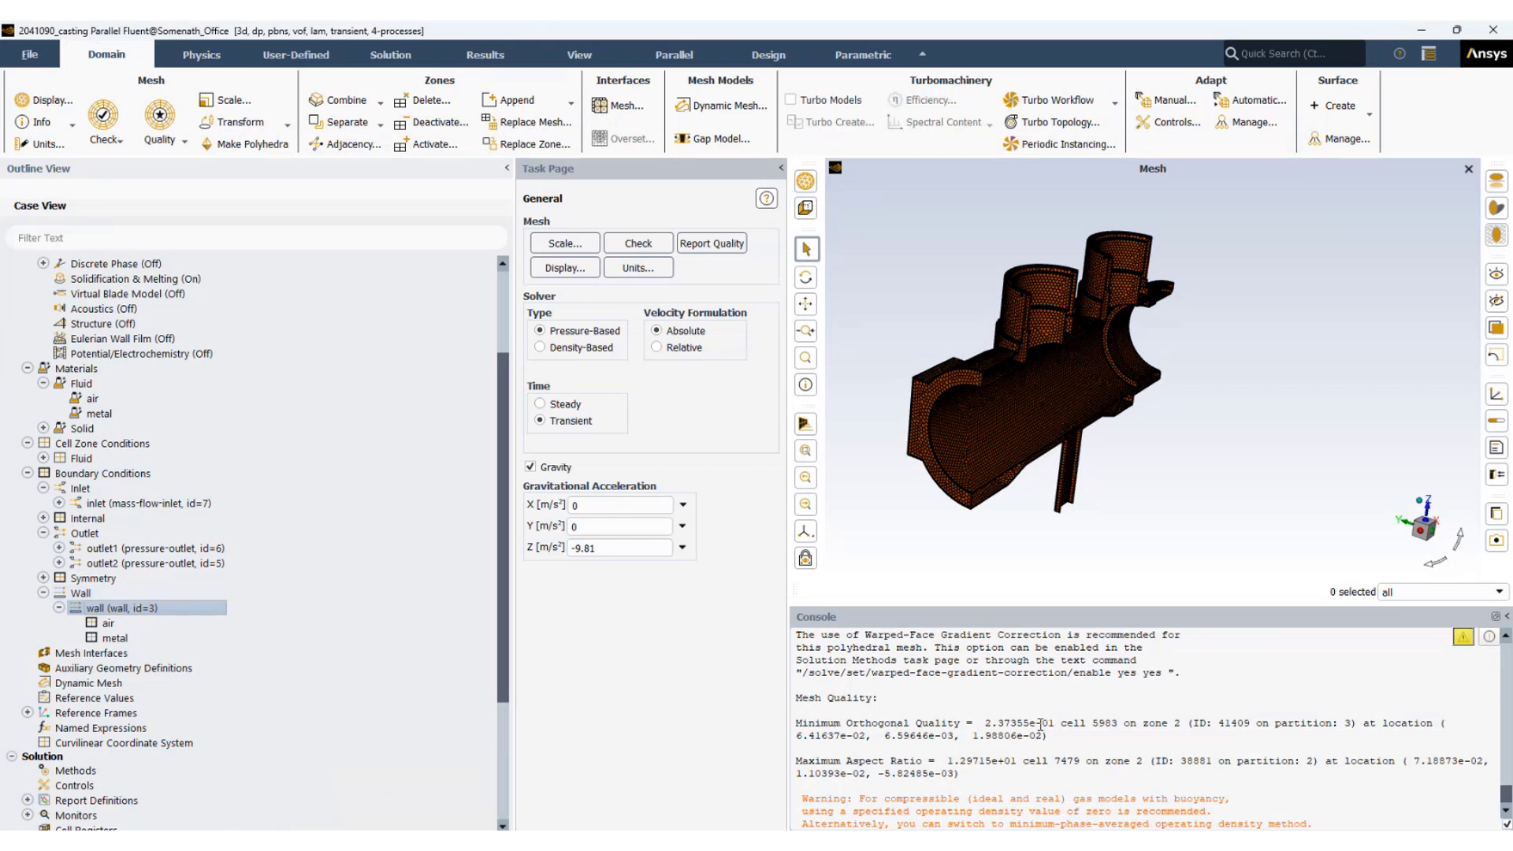
{"action": "scroll", "coordinate": [1040, 723], "scroll_direction": "down", "scroll_amount": 1}
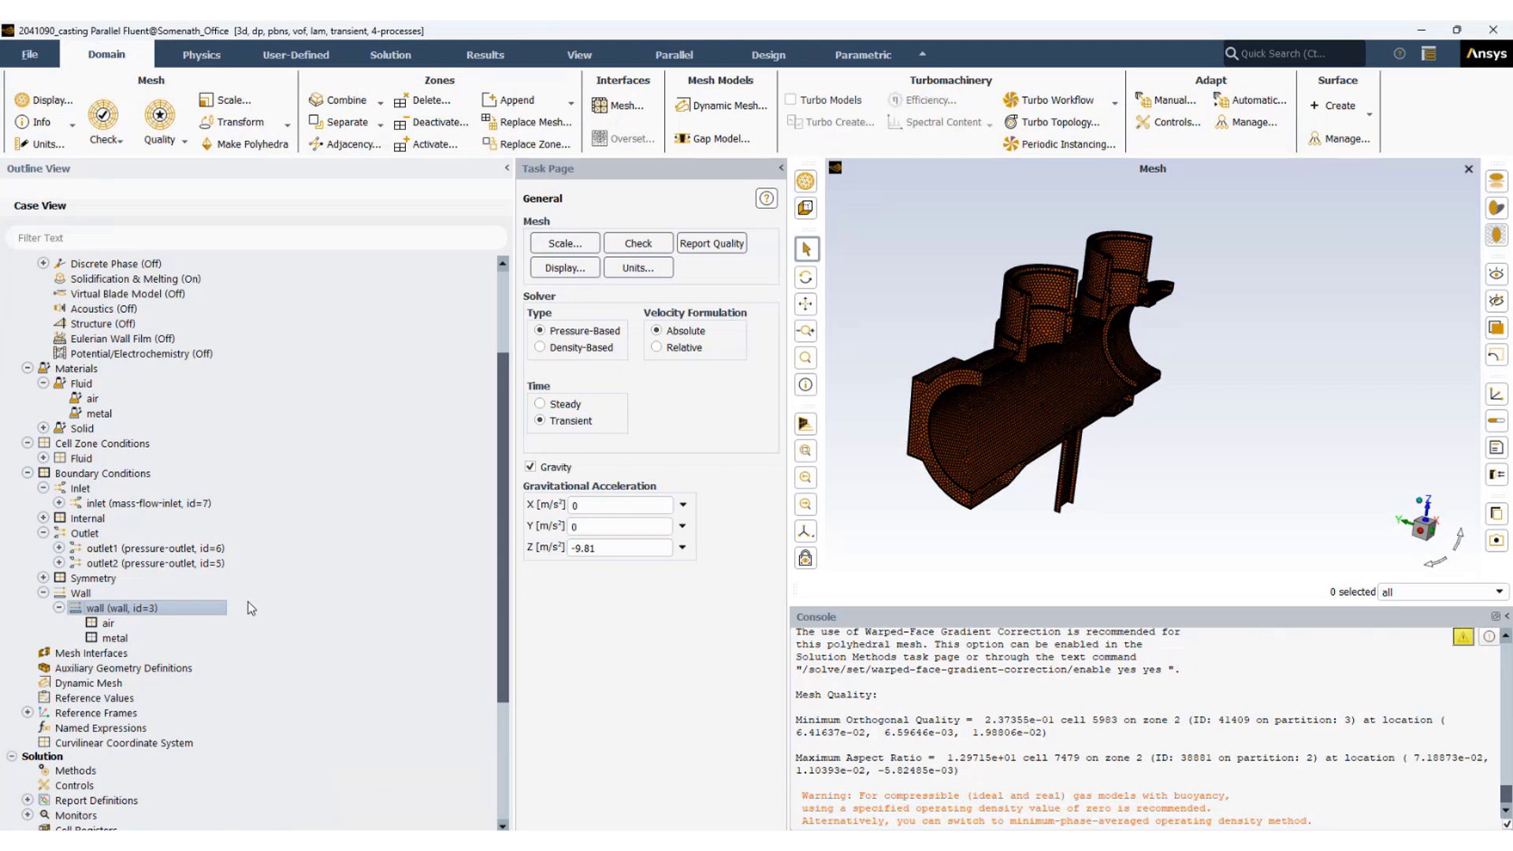
{"action": "scroll", "coordinate": [126, 634], "scroll_direction": "down", "scroll_amount": 3}
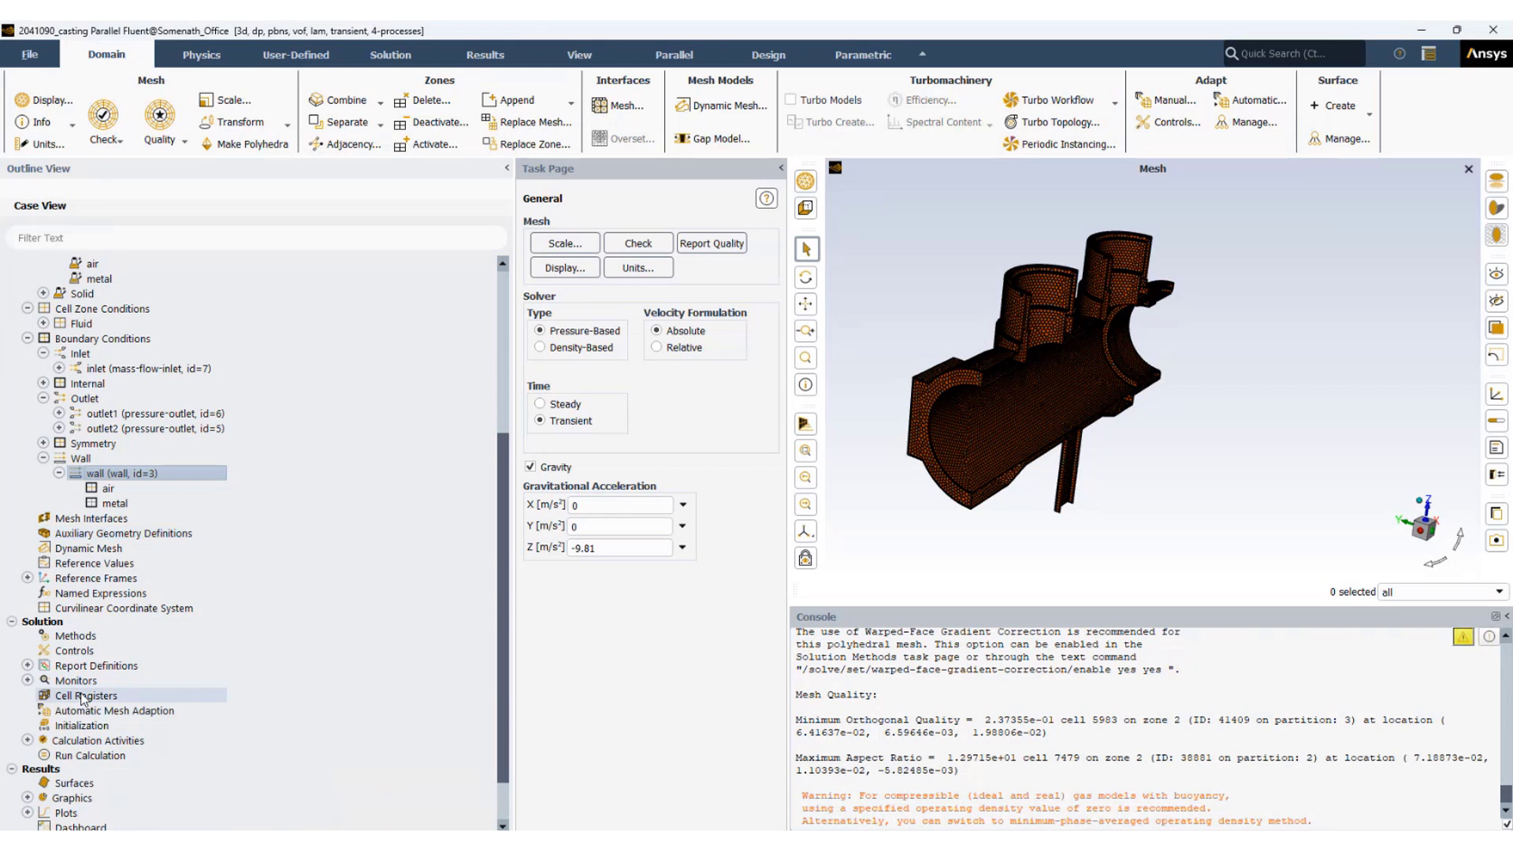
{"action": "scroll", "coordinate": [87, 701], "scroll_direction": "down", "scroll_amount": 2}
{"action": "double_click", "coordinate": [99, 653]}
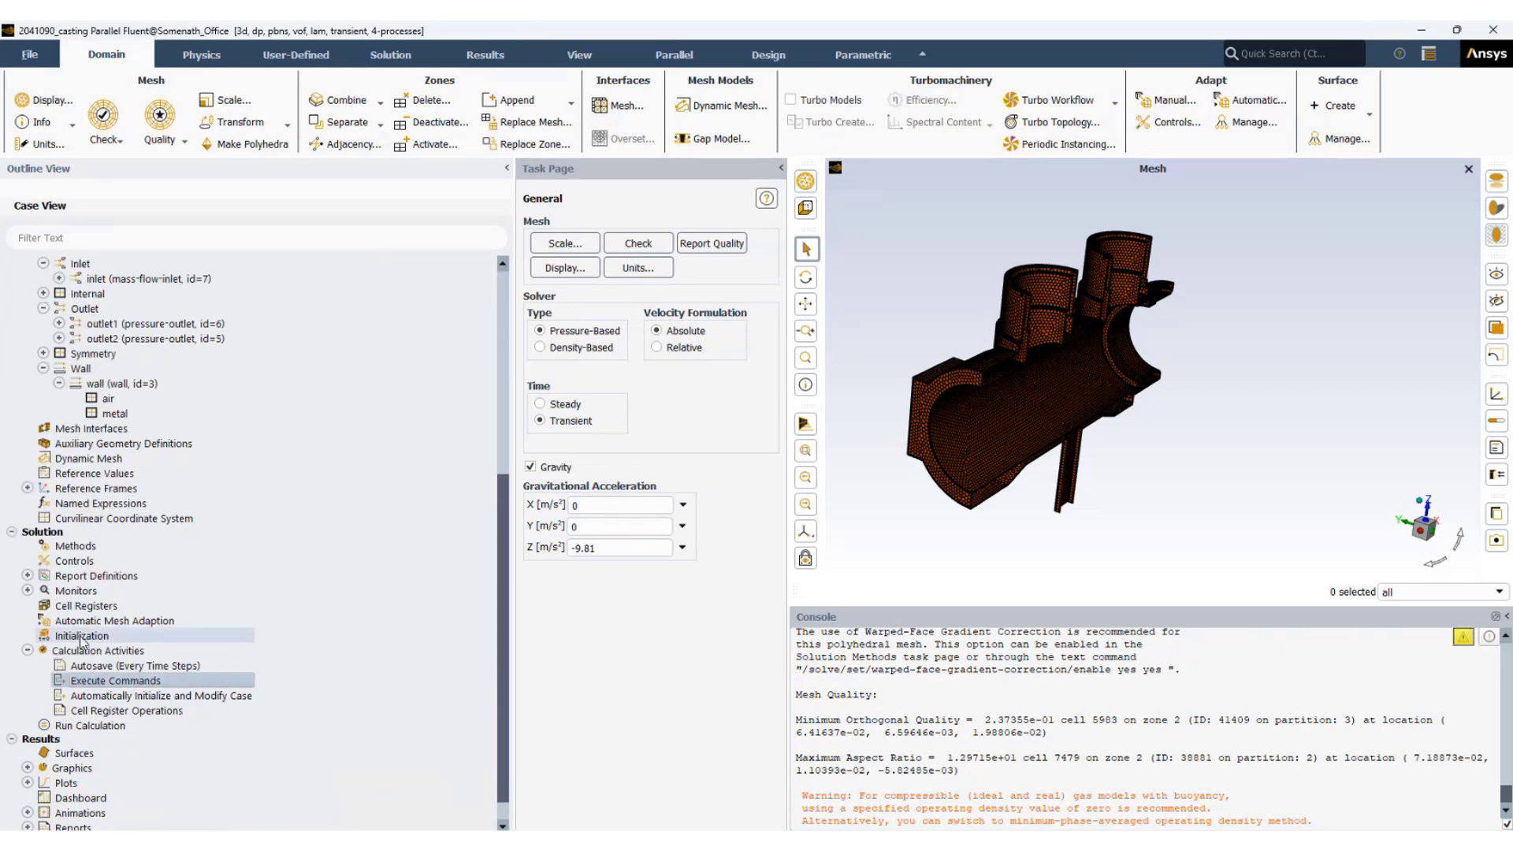
{"action": "double_click", "coordinate": [99, 682]}
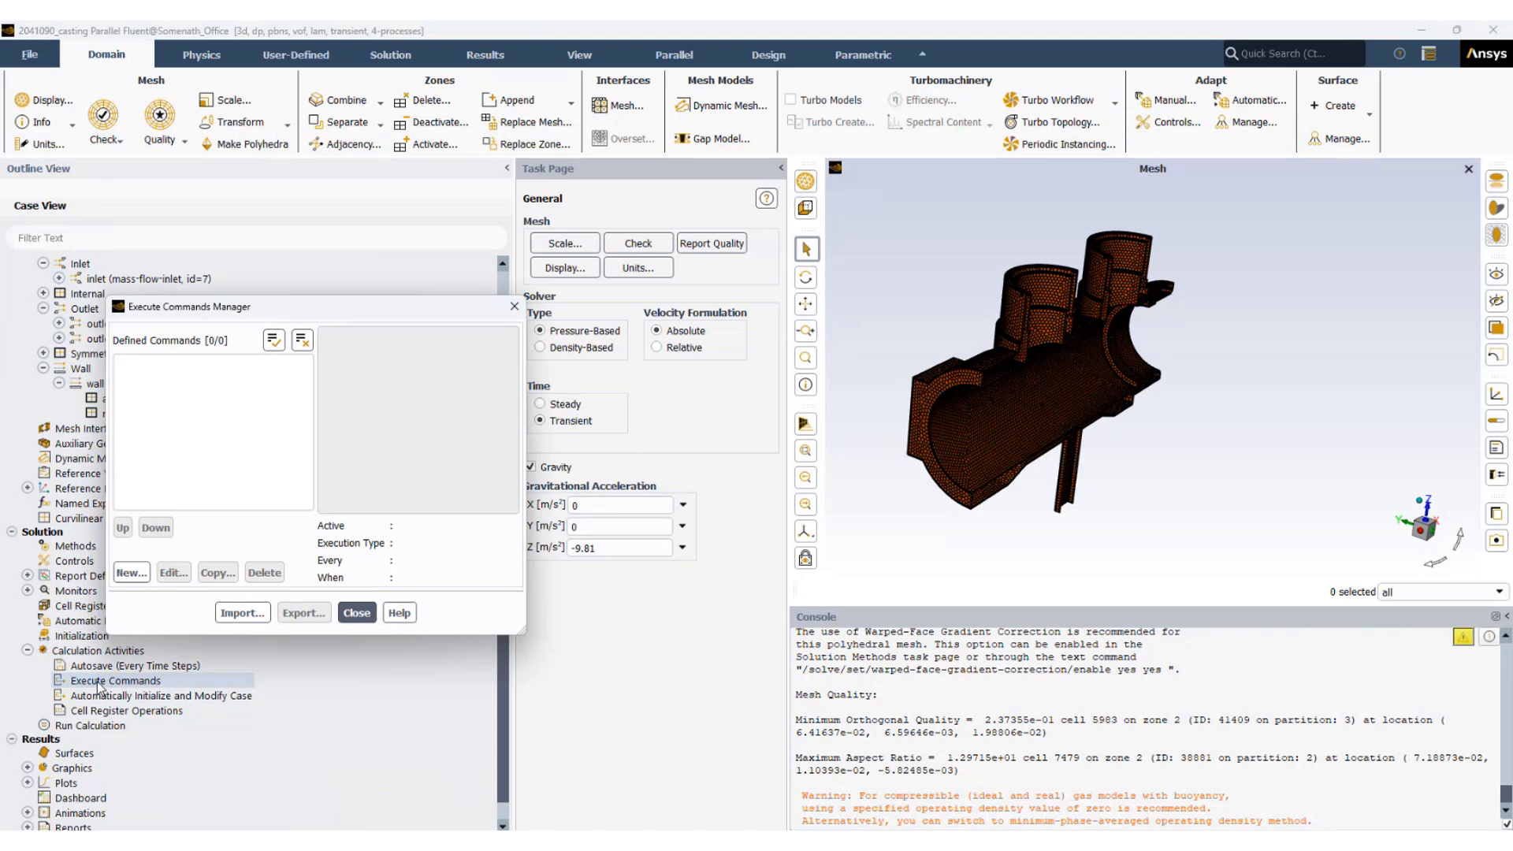
{"action": "left_click", "coordinate": [130, 574]}
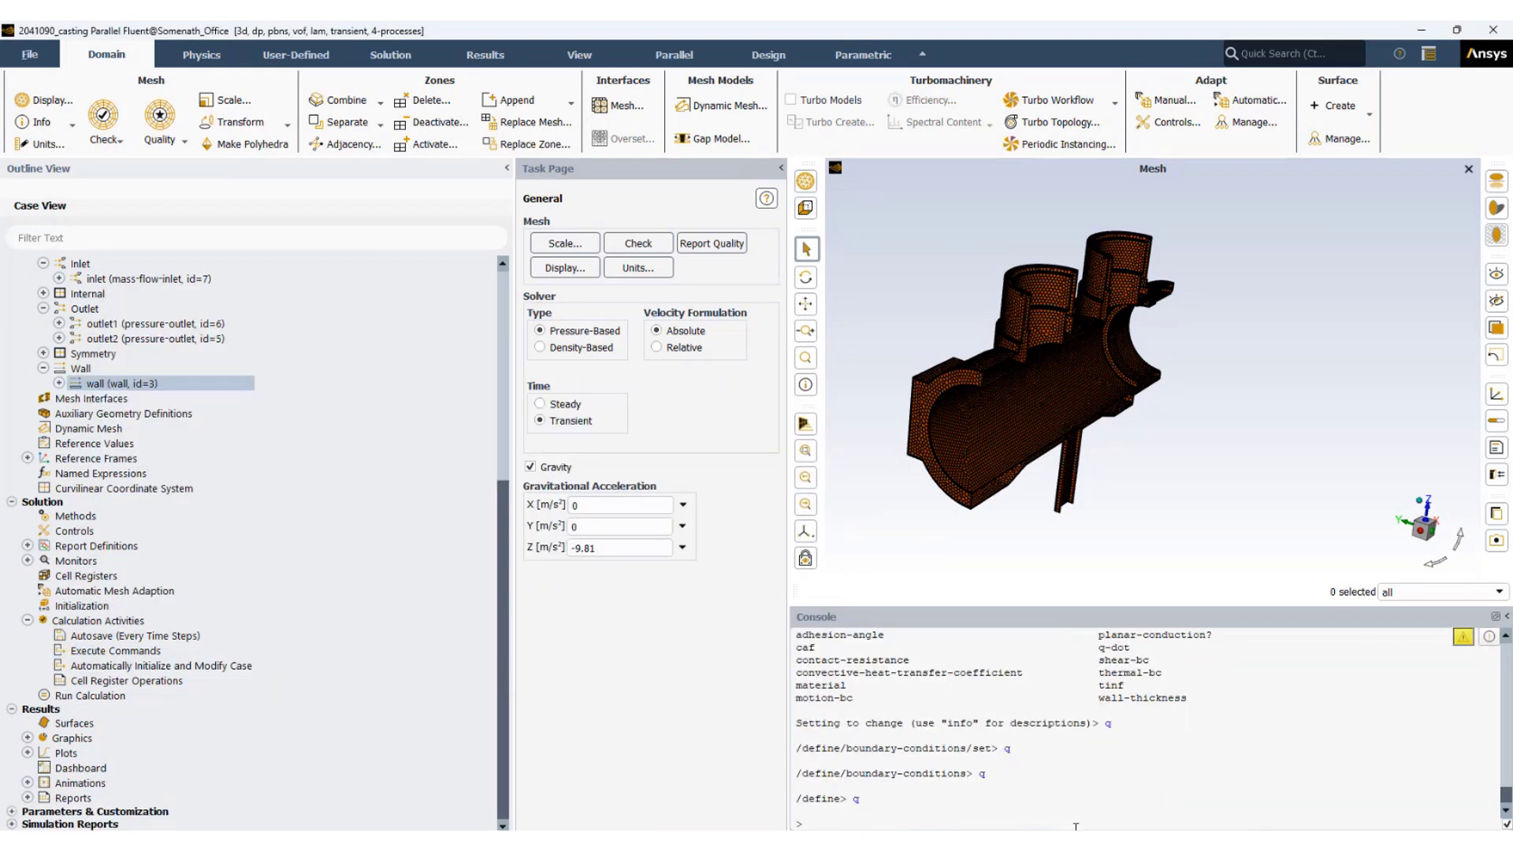
Run the console command "define b-c set wall (wall) mixture thermal-bc yes convection q"
{"action": "type", "text": "define b-c set wall (wall) mixture thermal"}
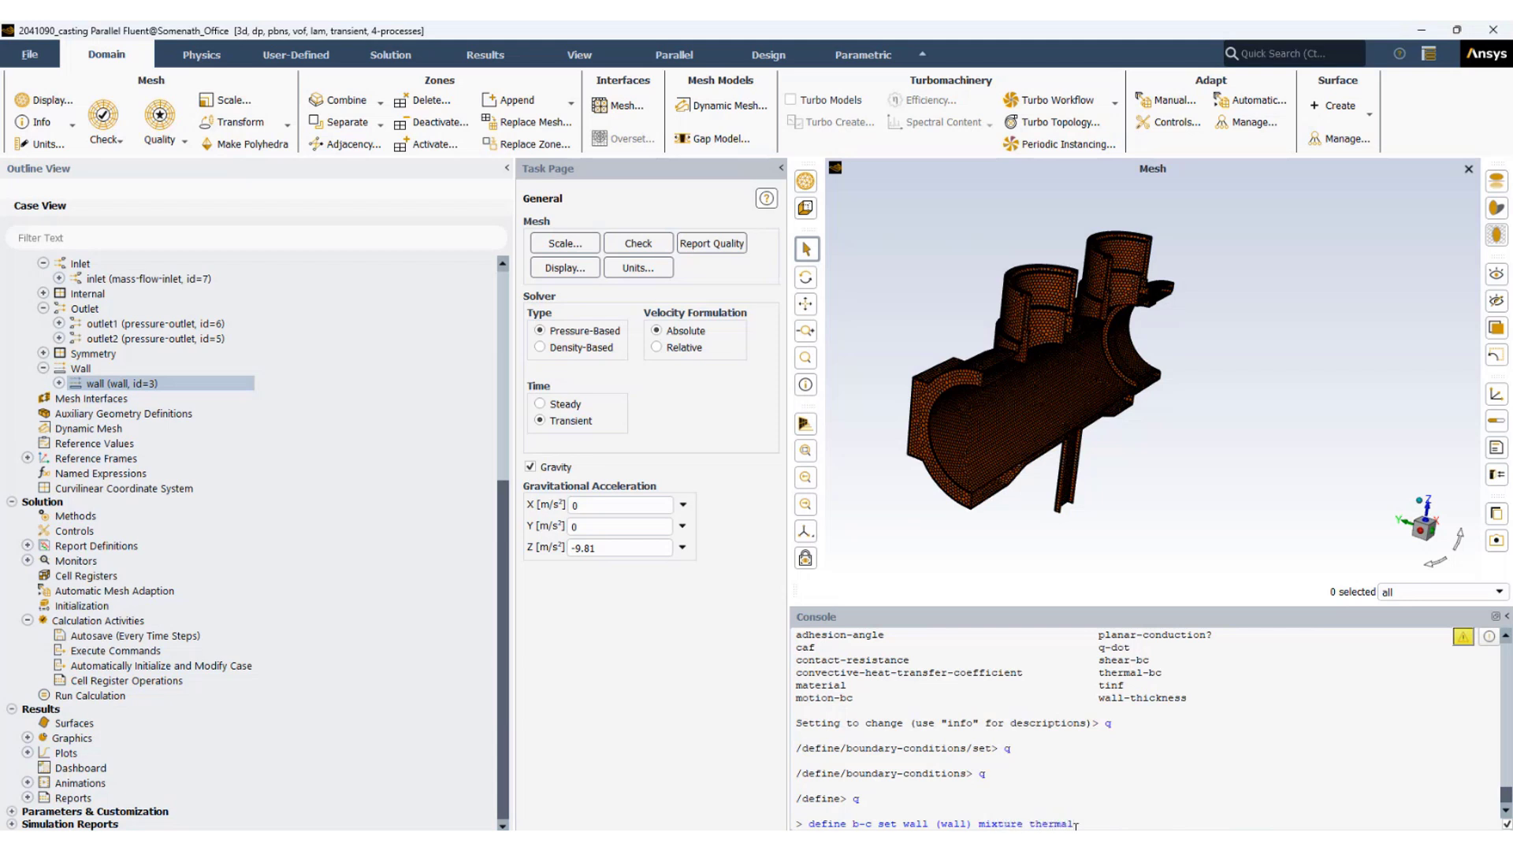
{"action": "type", "text": "-bc yes convection q"}
{"action": "key", "text": "Return"}
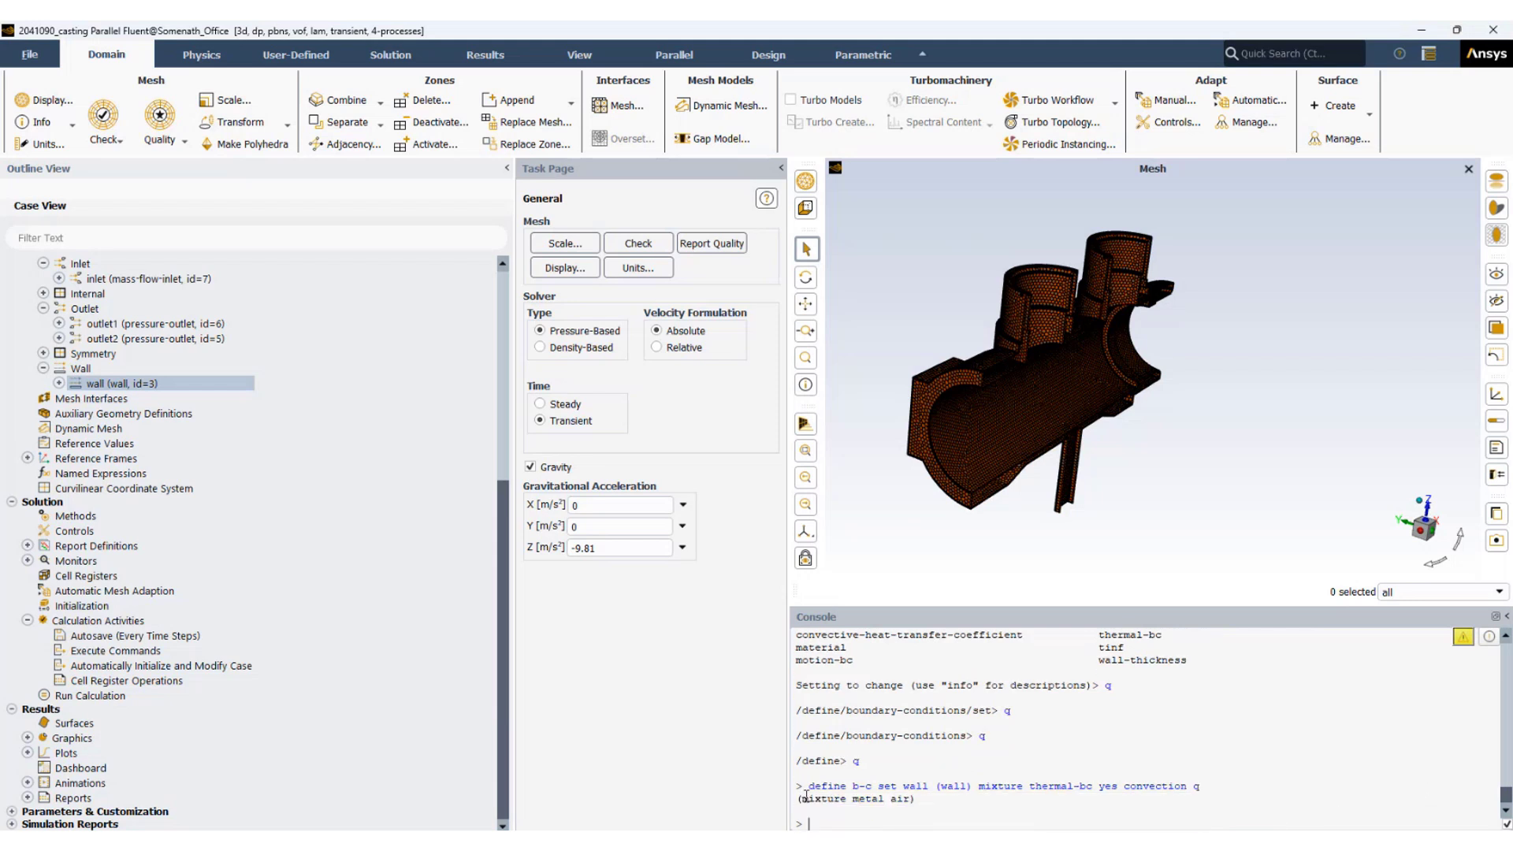
Create a new execute command containing the console text "define b-c set wall (wall) mixture thermal-bc yes convection q"
{"action": "left_click_drag", "start_coordinate": [809, 786], "coordinate": [1203, 785]}
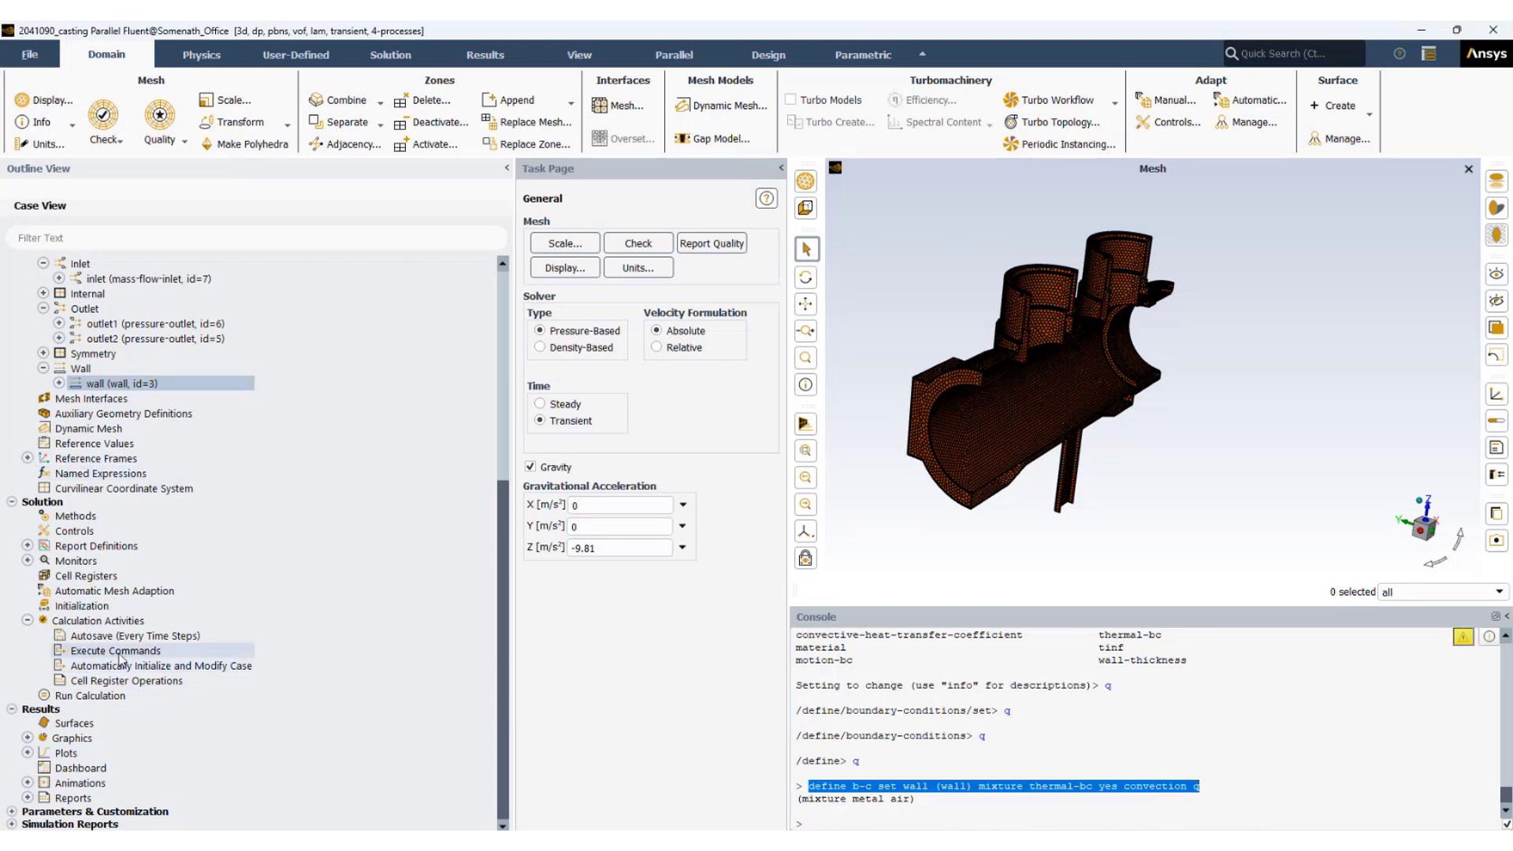
{"action": "double_click", "coordinate": [119, 654]}
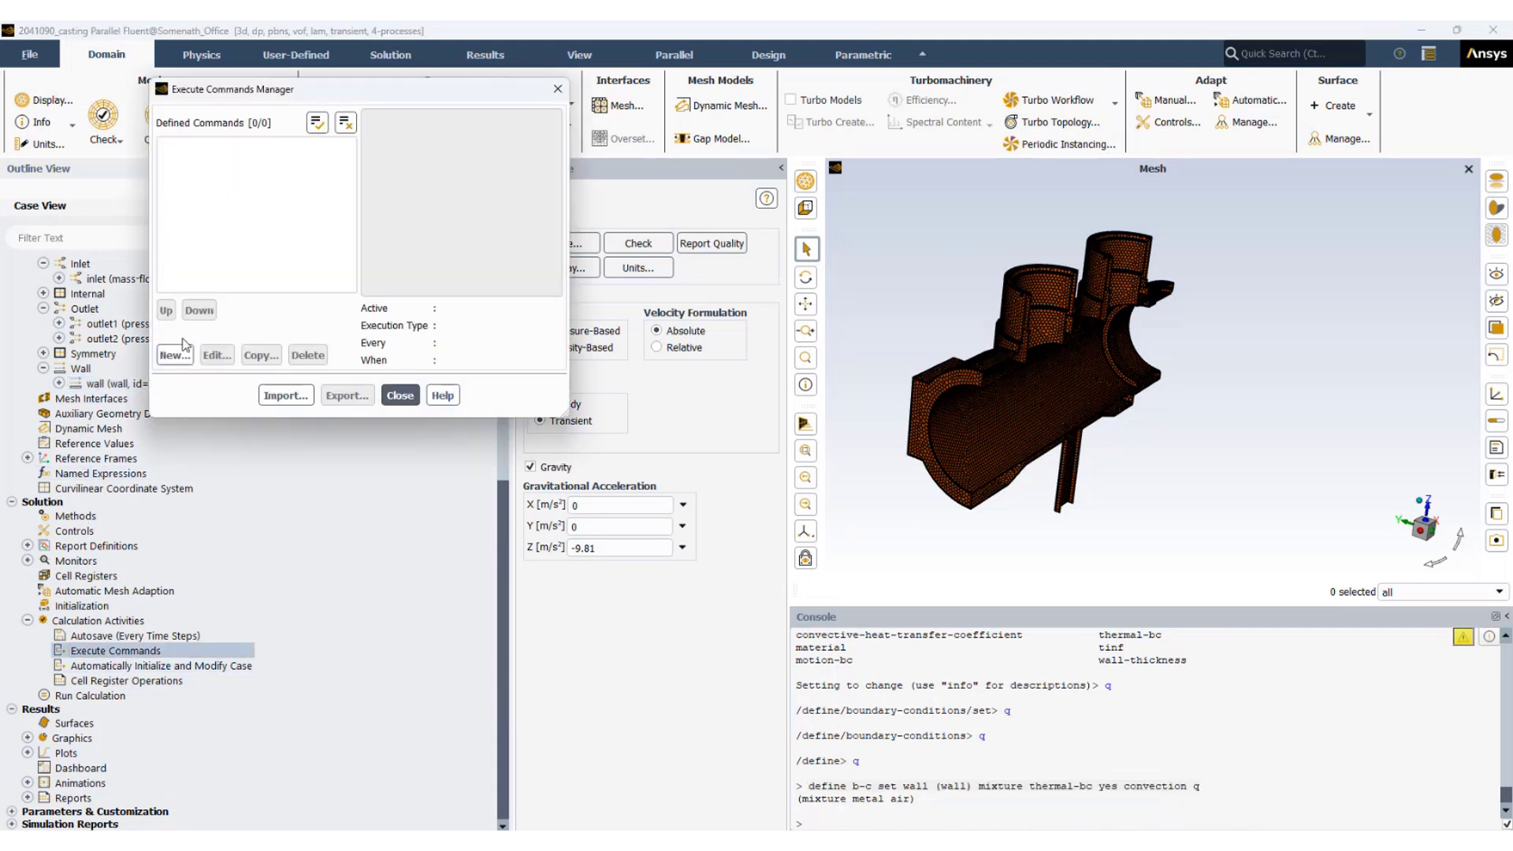
{"action": "left_click", "coordinate": [177, 354]}
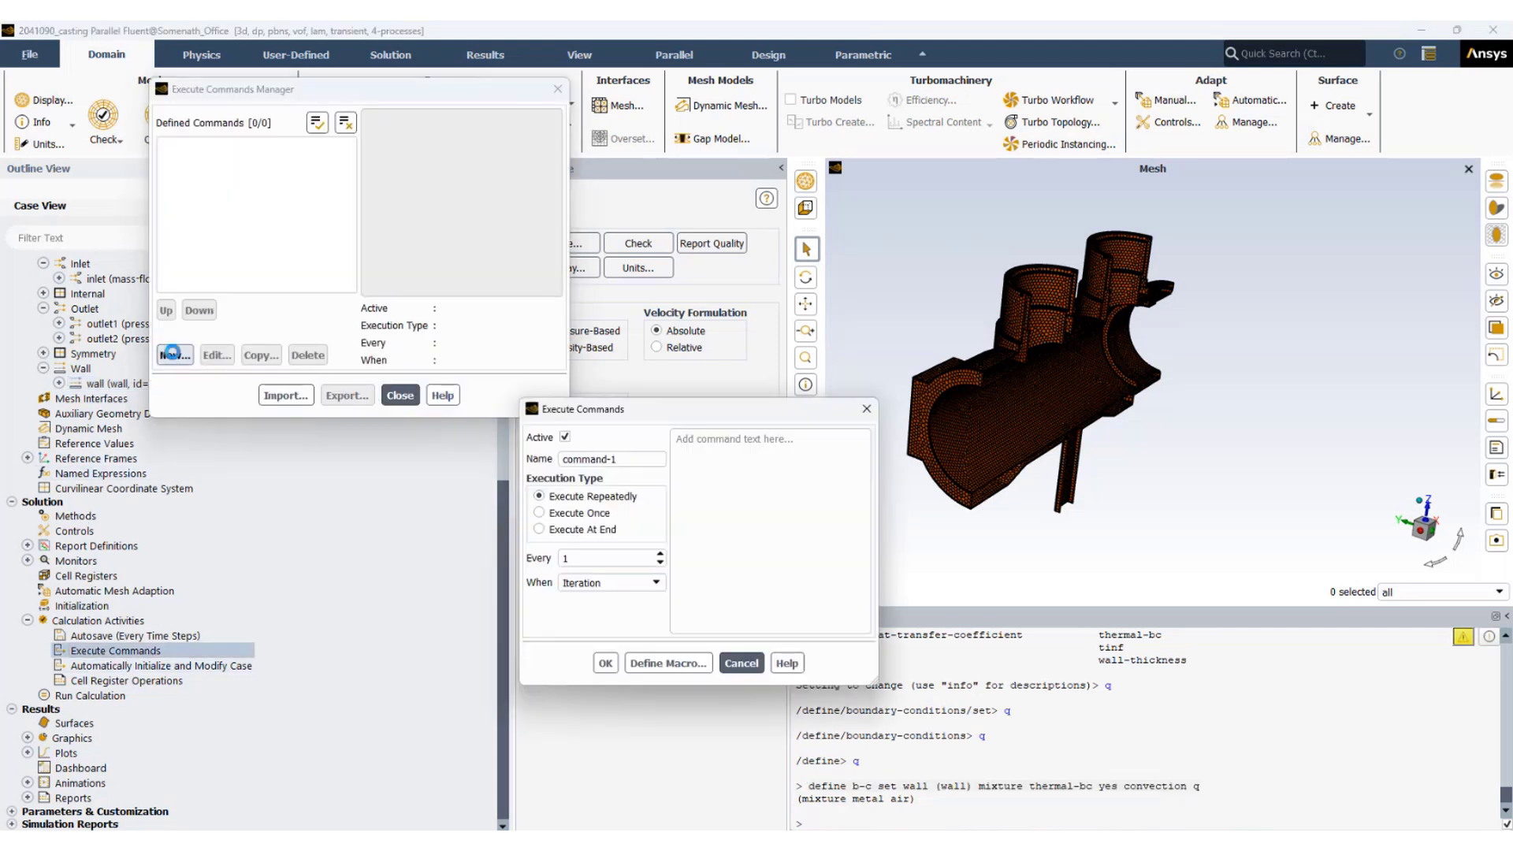
{"action": "left_click", "coordinate": [731, 468]}
{"action": "type", "text": "define b-c set wall (wall) mixture thermal-bc yes convection q"}
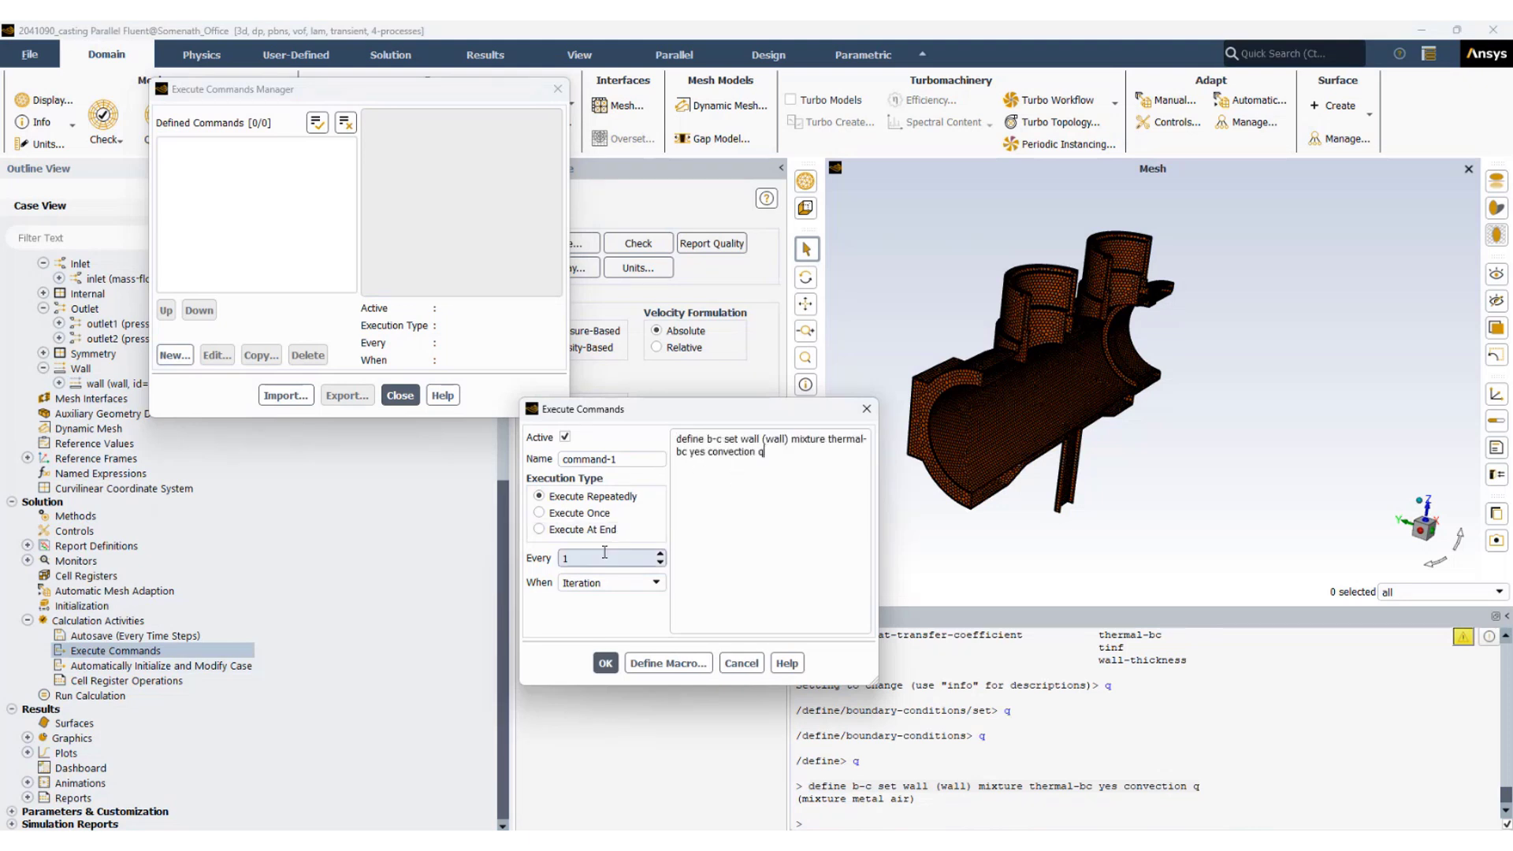
Schedule command-1 to execute repeatedly every 2 s of flow time and save it
{"action": "left_click", "coordinate": [605, 582]}
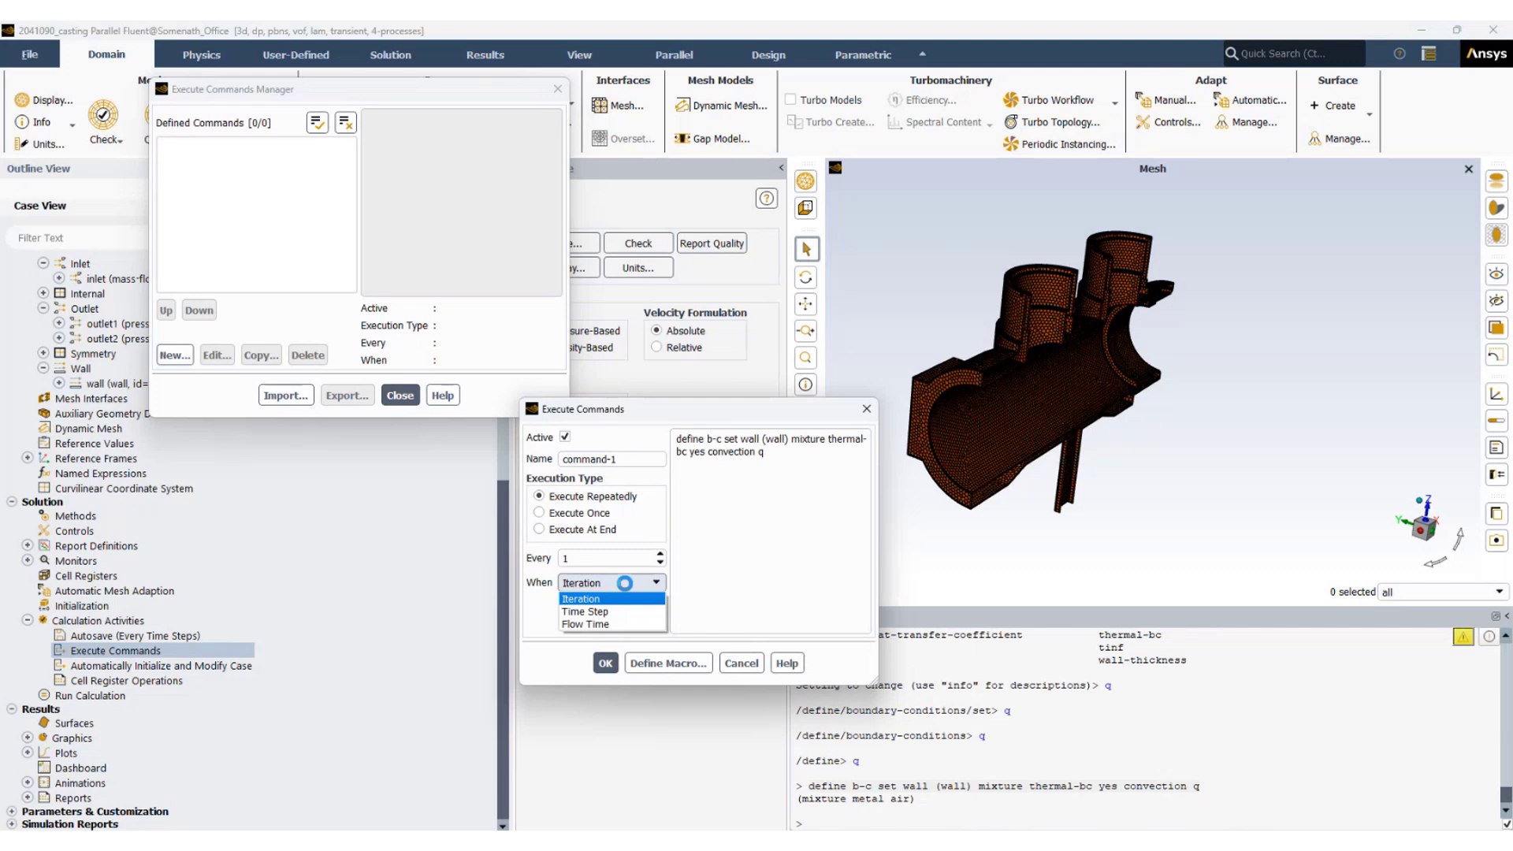
{"action": "left_click", "coordinate": [601, 626]}
{"action": "left_click_drag", "start_coordinate": [571, 557], "coordinate": [542, 555]}
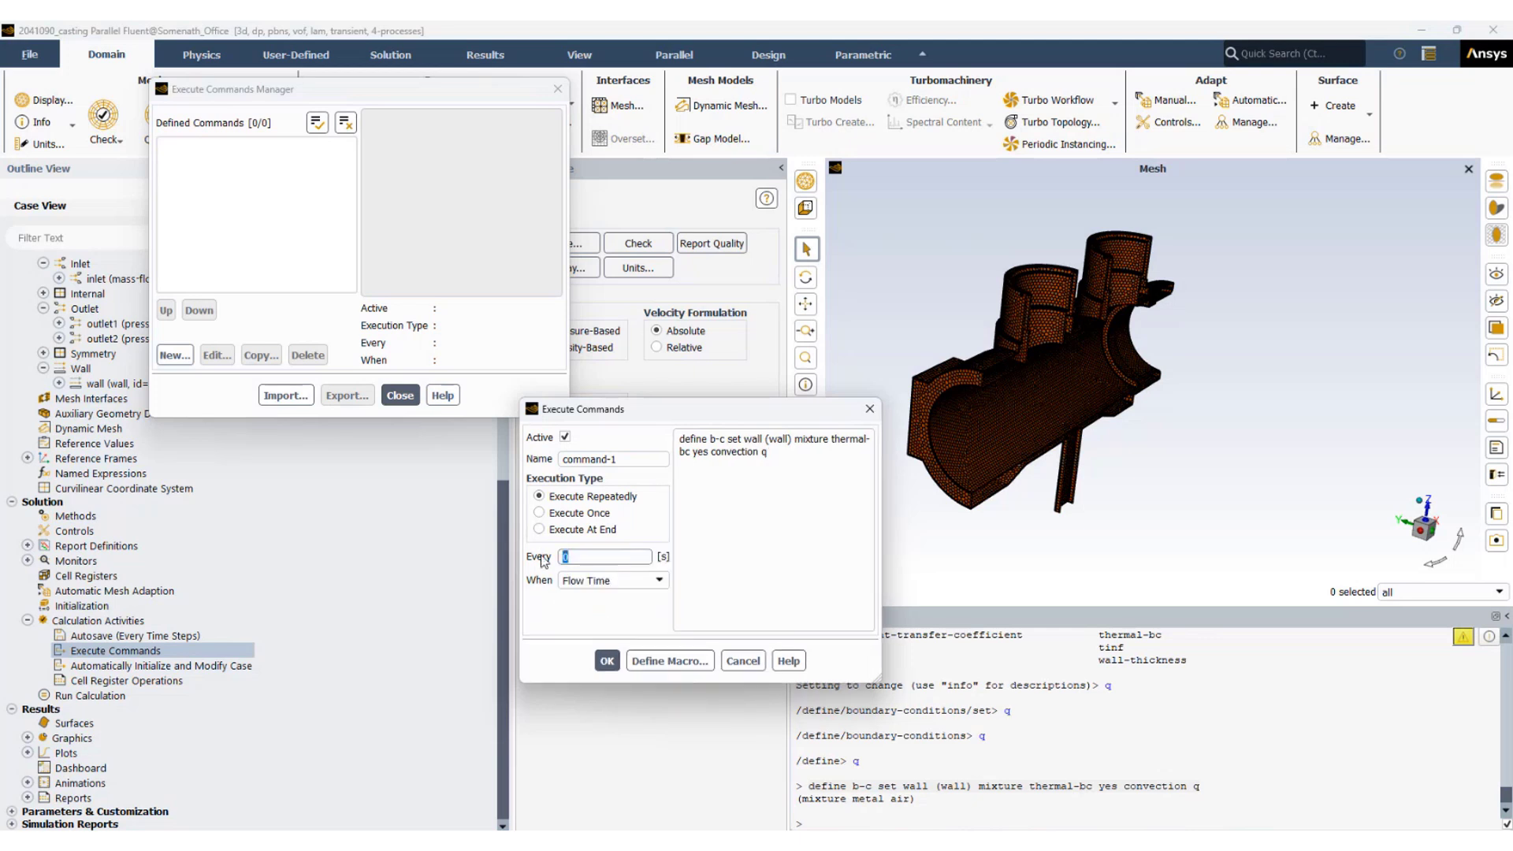
{"action": "type", "text": "2"}
{"action": "double_click", "coordinate": [576, 555]}
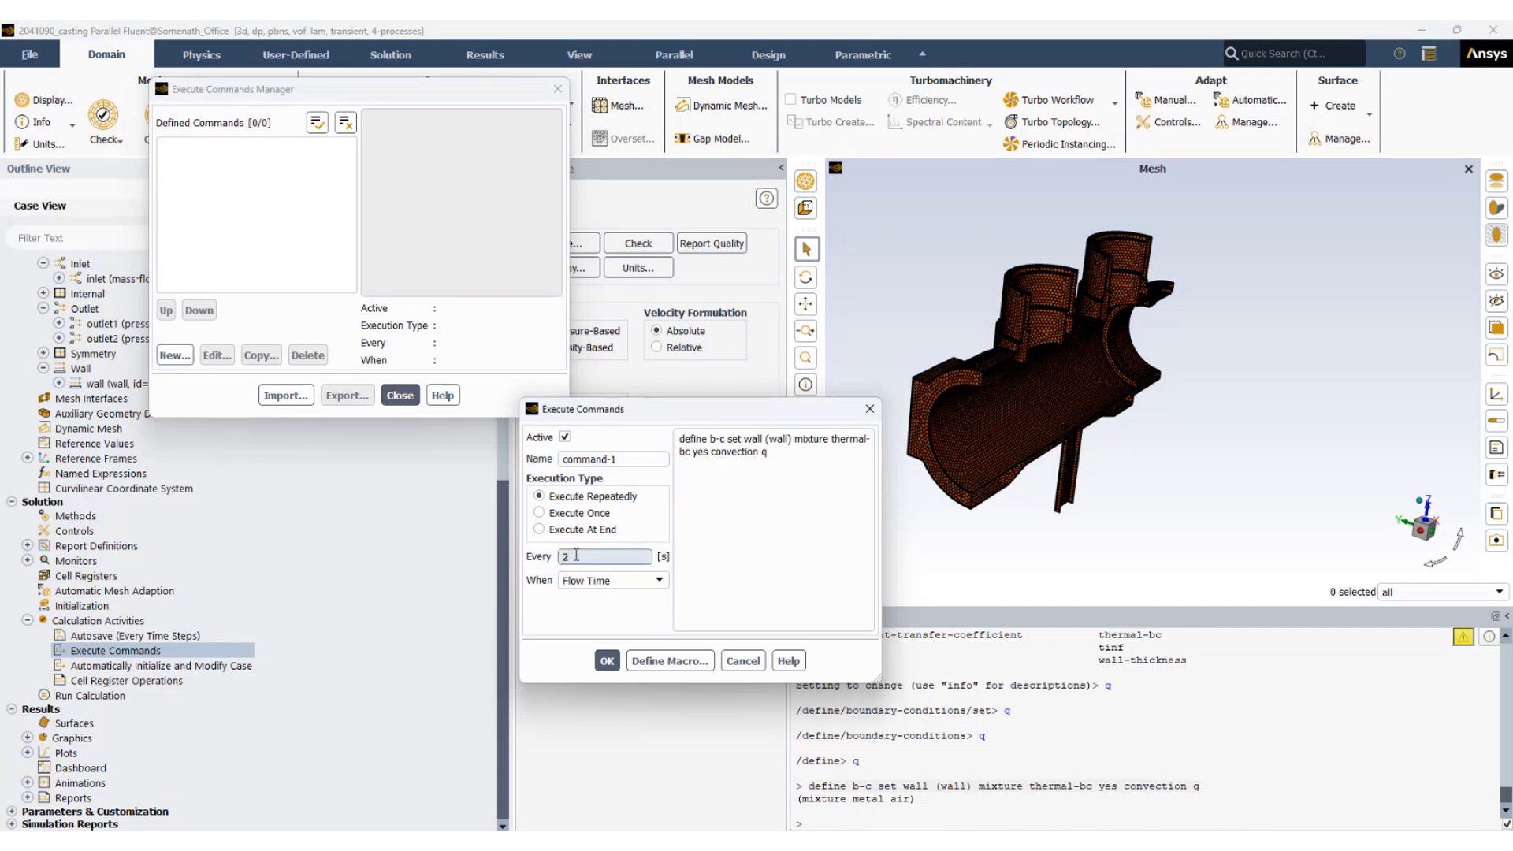
{"action": "left_click", "coordinate": [607, 662]}
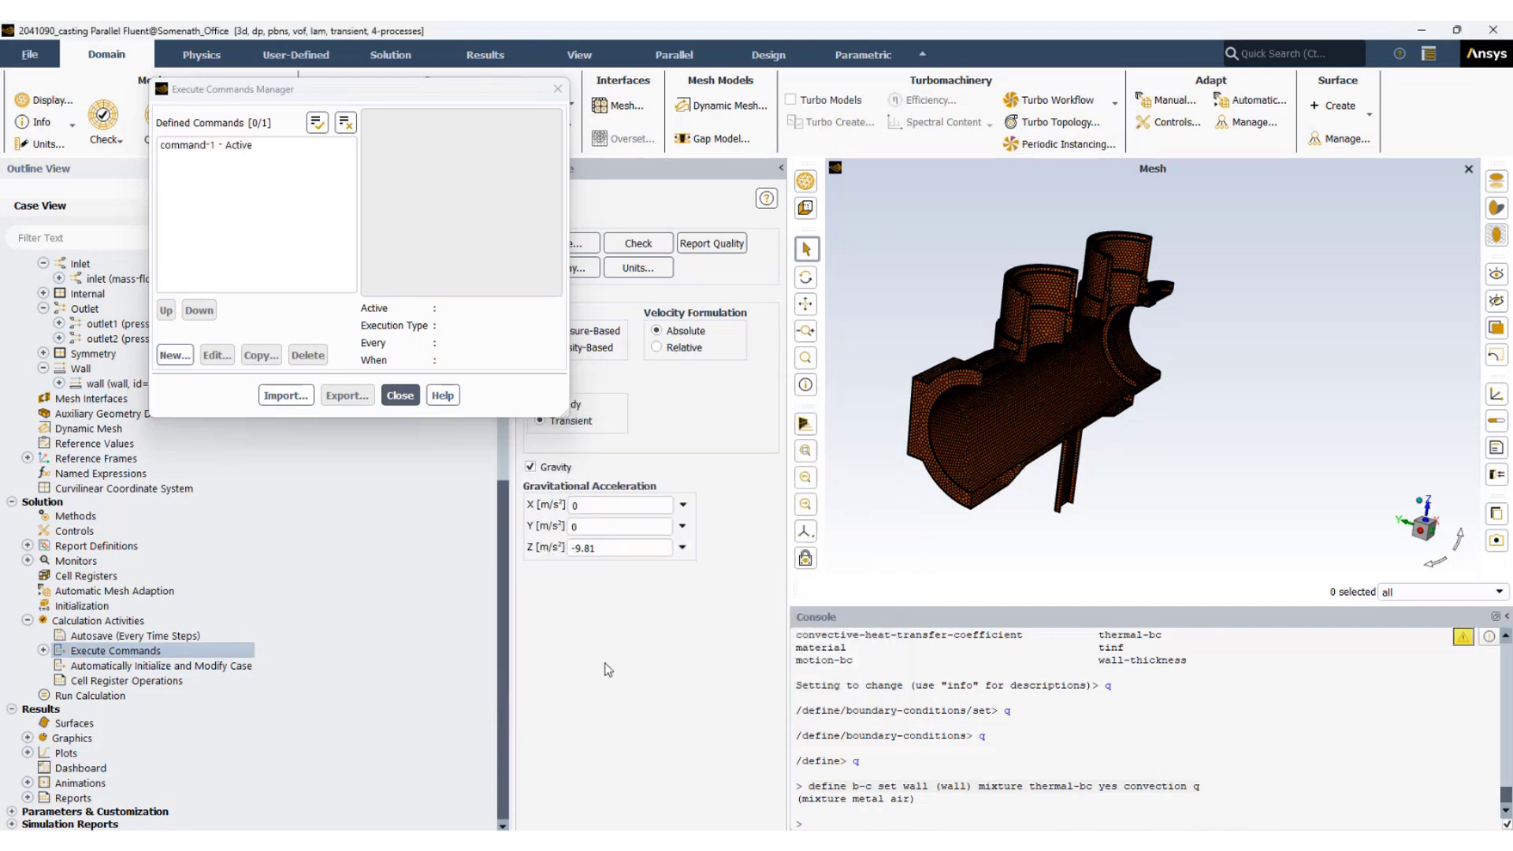
Check the thermal condition currently assigned to the wall boundary
{"action": "double_click", "coordinate": [79, 368]}
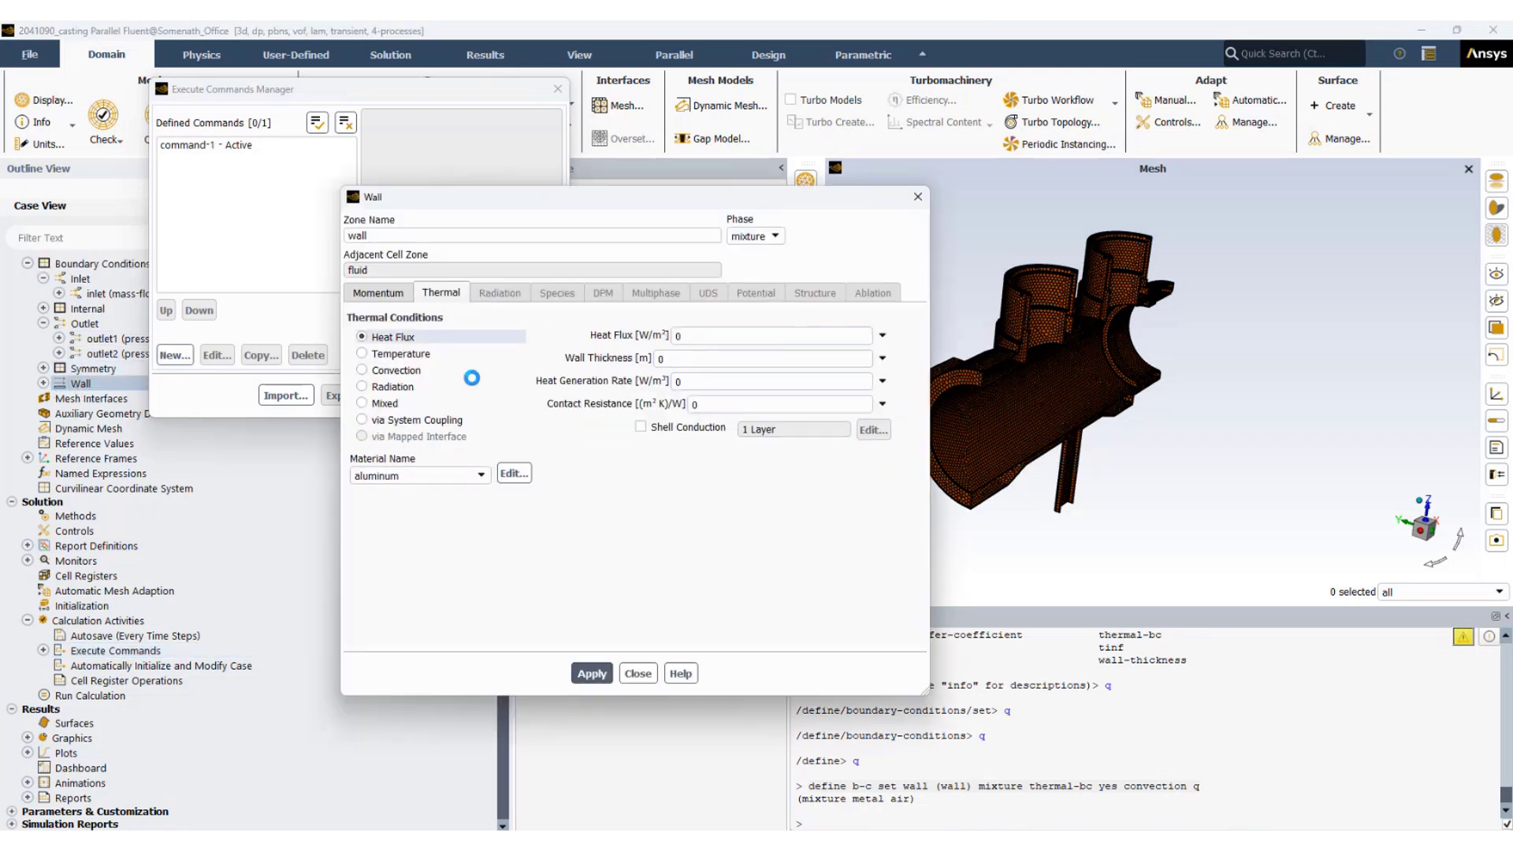
{"action": "left_click", "coordinate": [638, 673]}
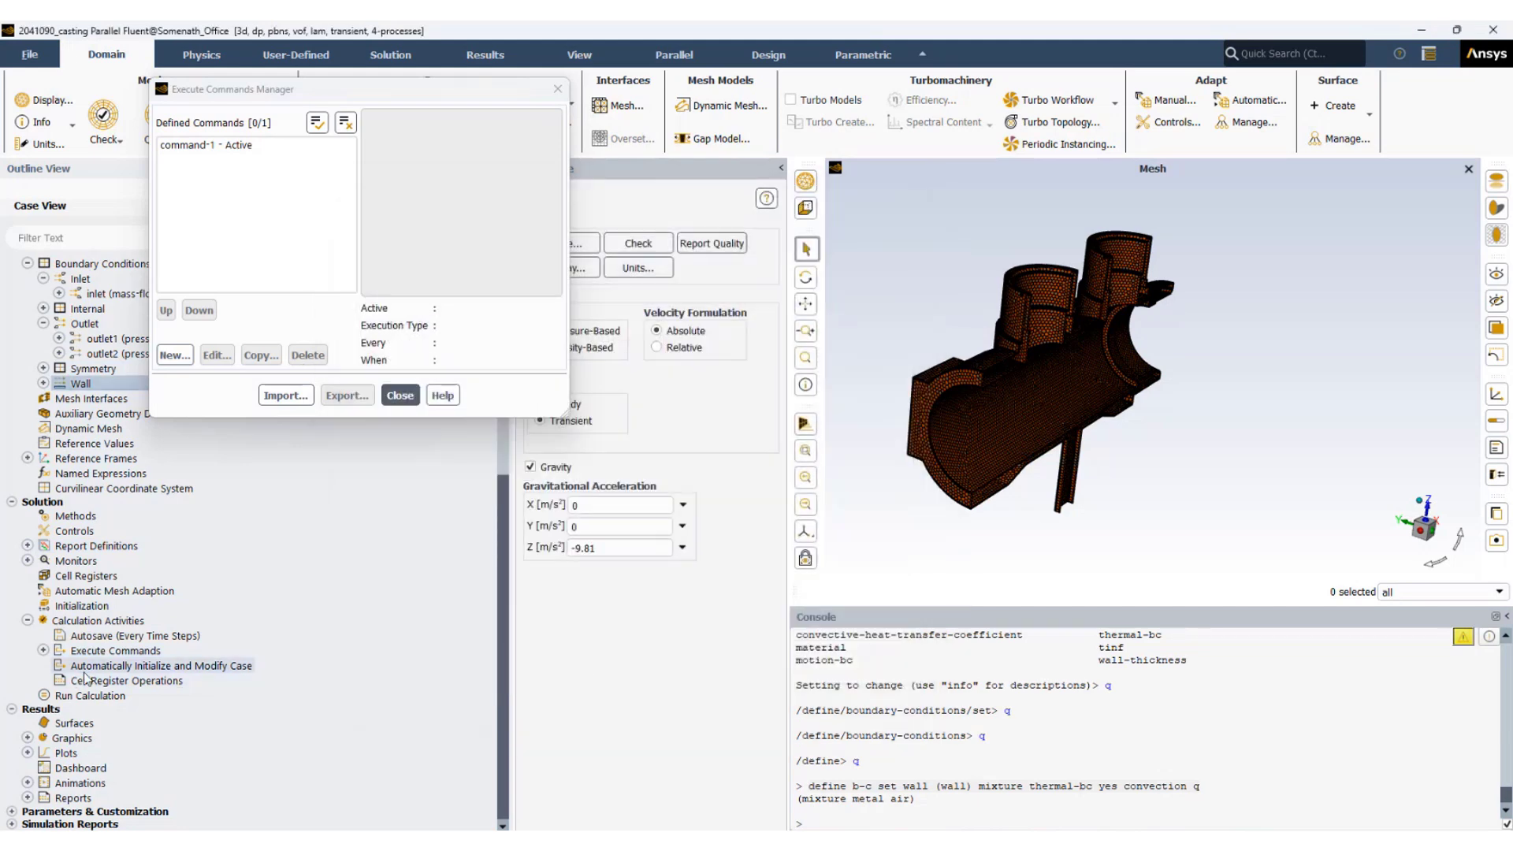
Save command-2 with the text "define b-c set wall (wall) mixture convective no 60 q", executed repeatedly every 2 s of flow time
{"action": "left_click", "coordinate": [43, 651]}
{"action": "right_click", "coordinate": [115, 663]}
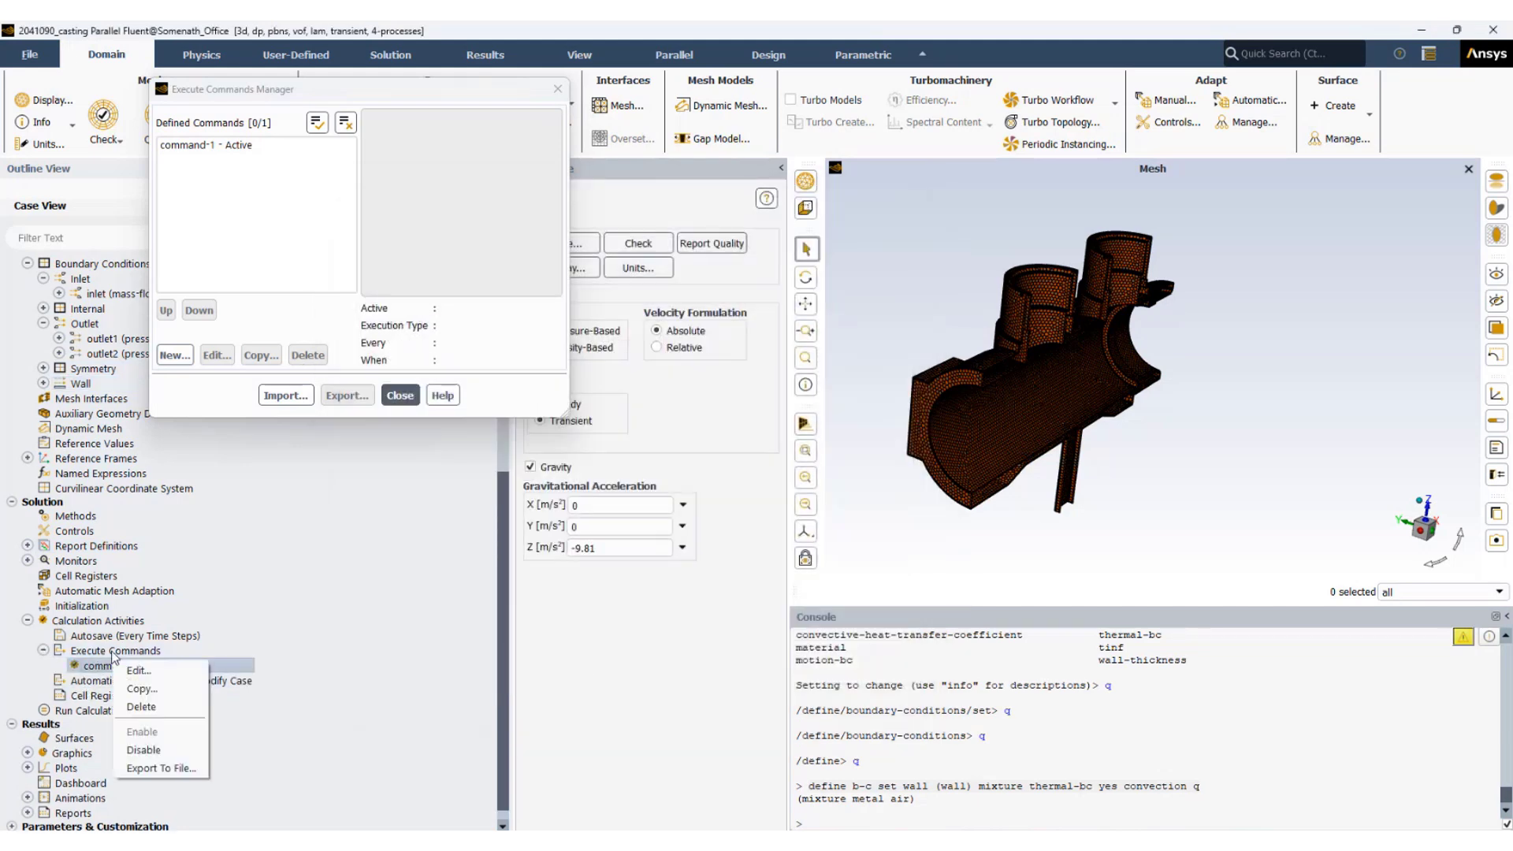
{"action": "double_click", "coordinate": [114, 652]}
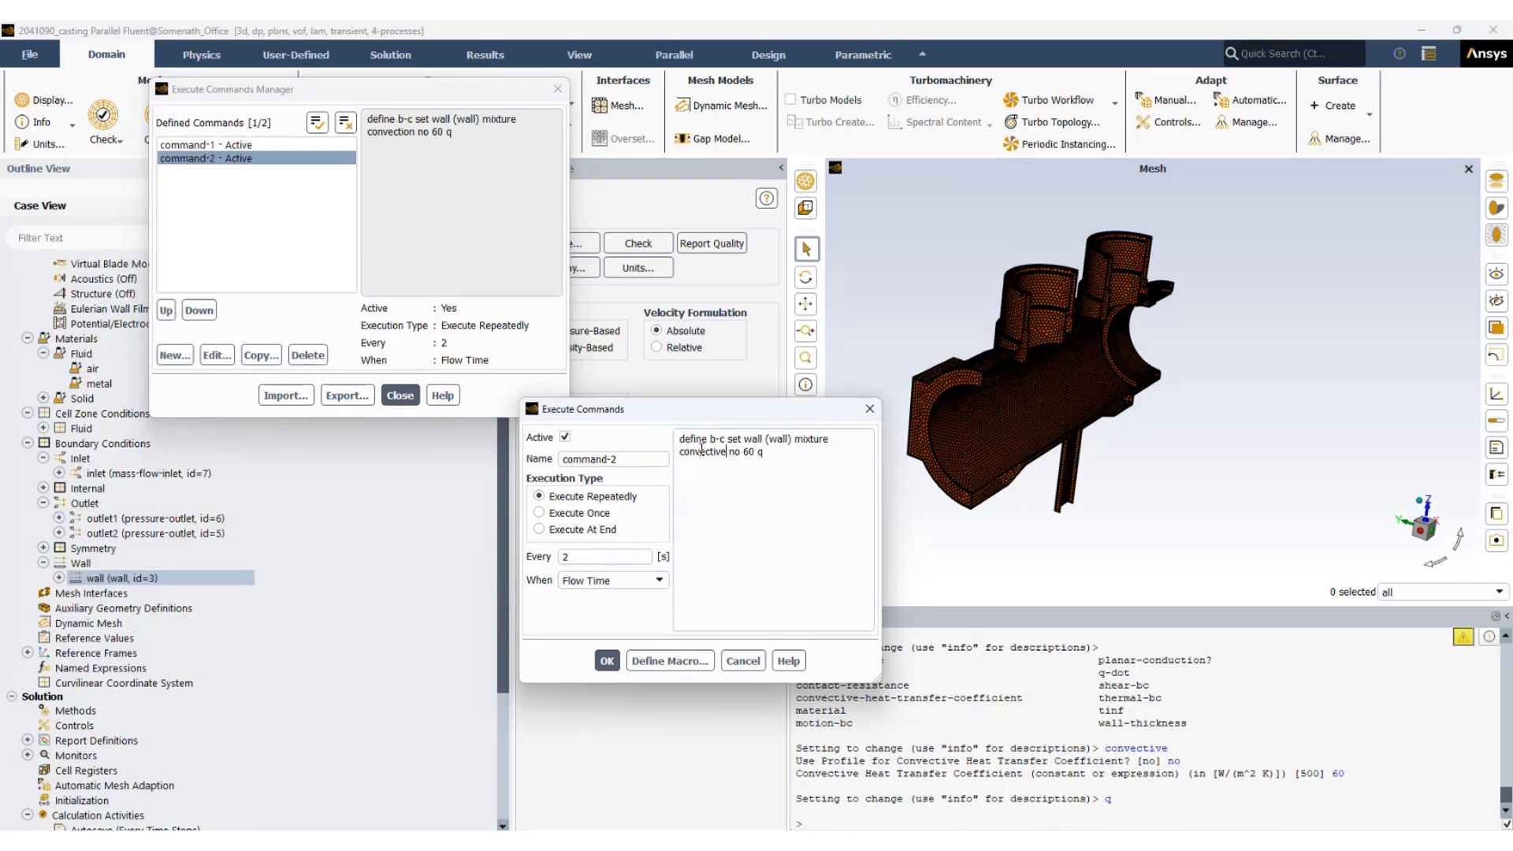
{"action": "left_click", "coordinate": [605, 660]}
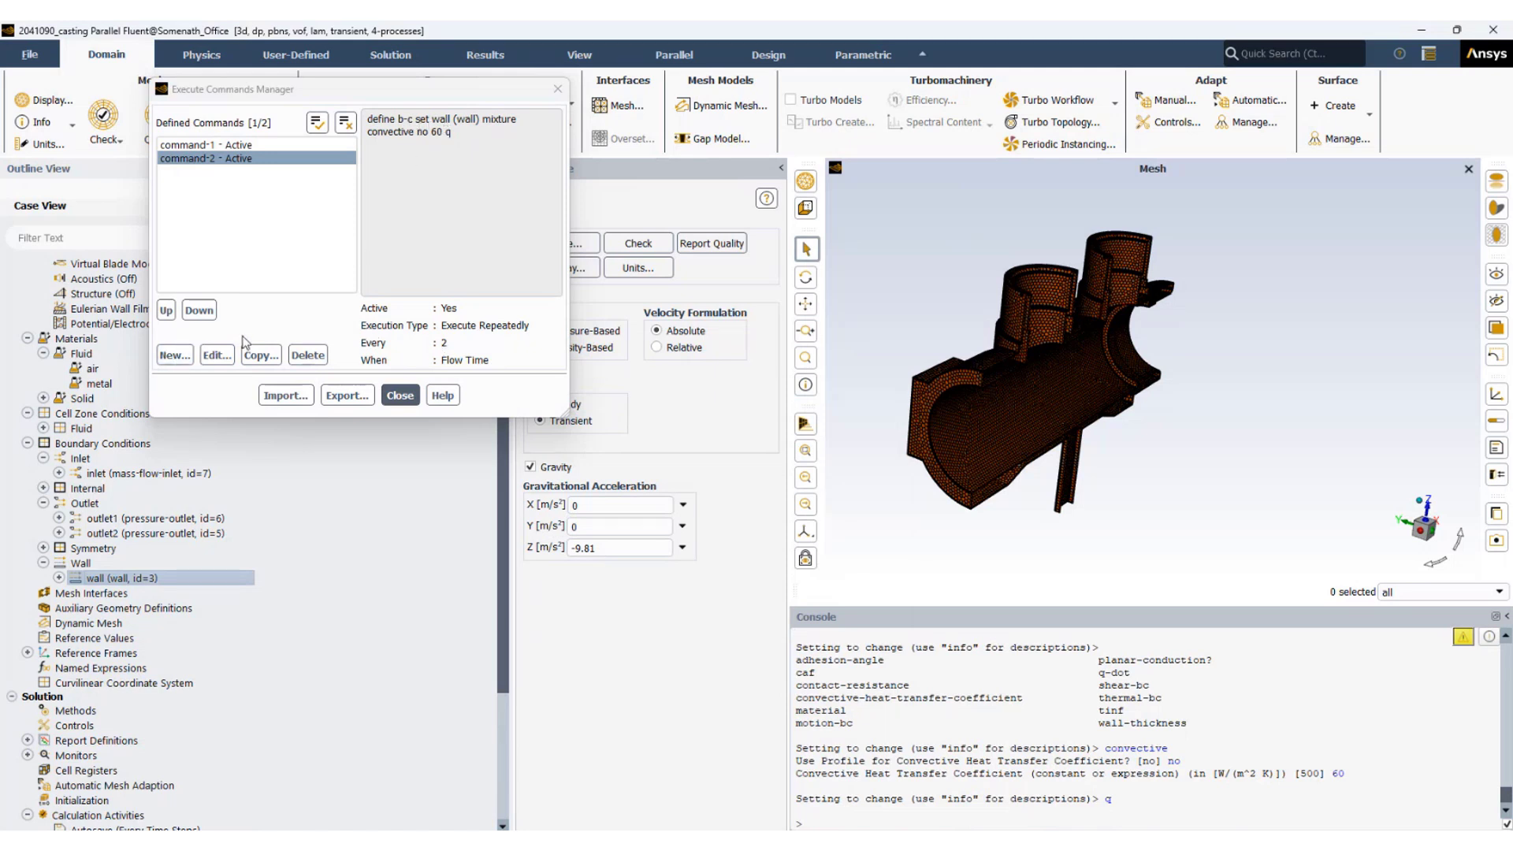
Draft command-3 as "define b-c set wall (wall) mixture tinf no 30 q" every 2 s of flow time, and run its text in the console
{"action": "left_click", "coordinate": [175, 355]}
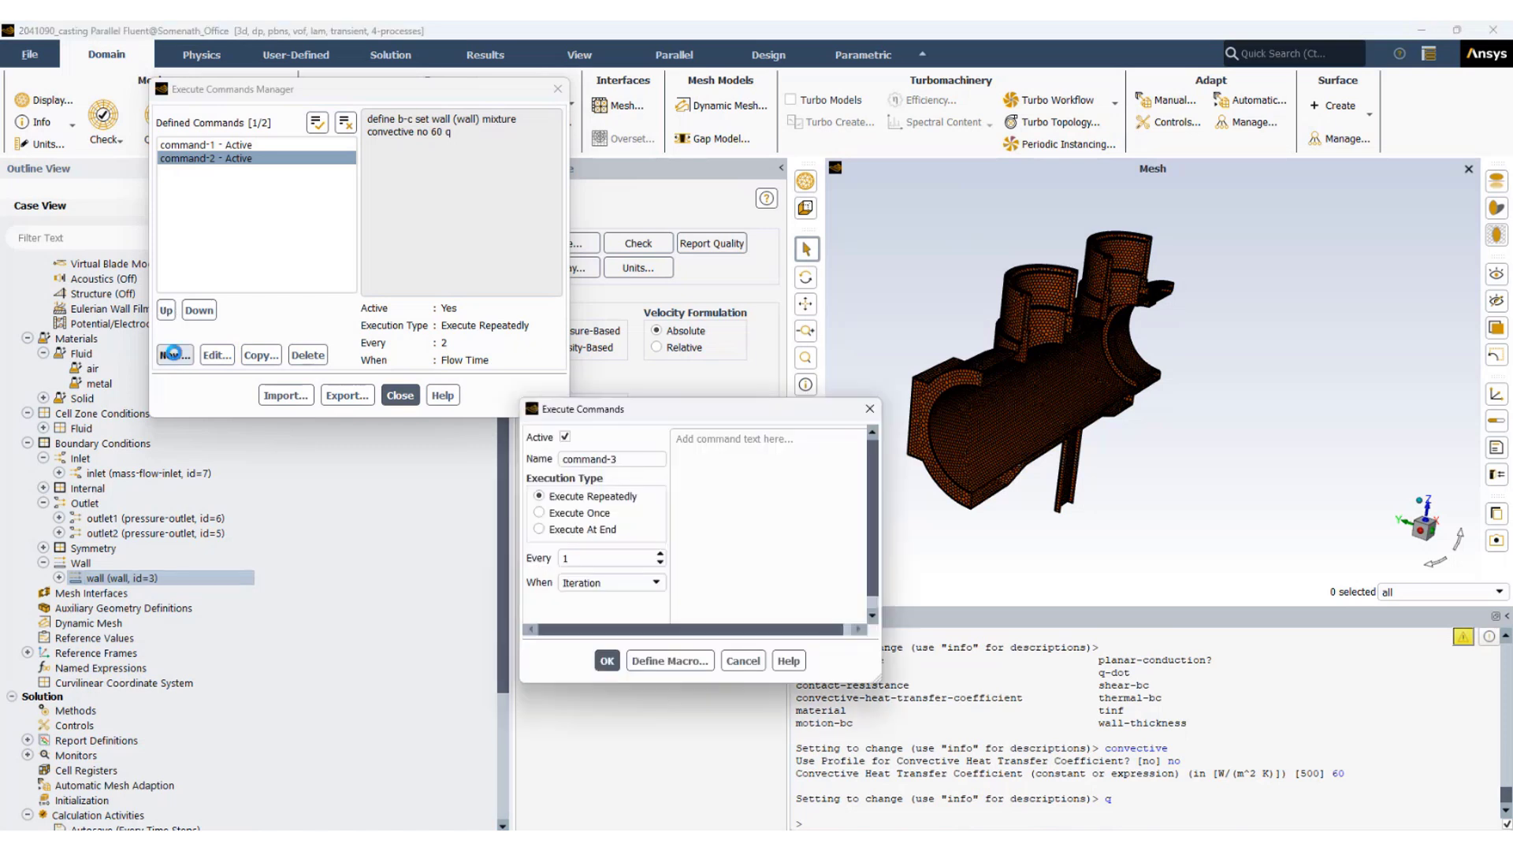
{"action": "left_click", "coordinate": [726, 440]}
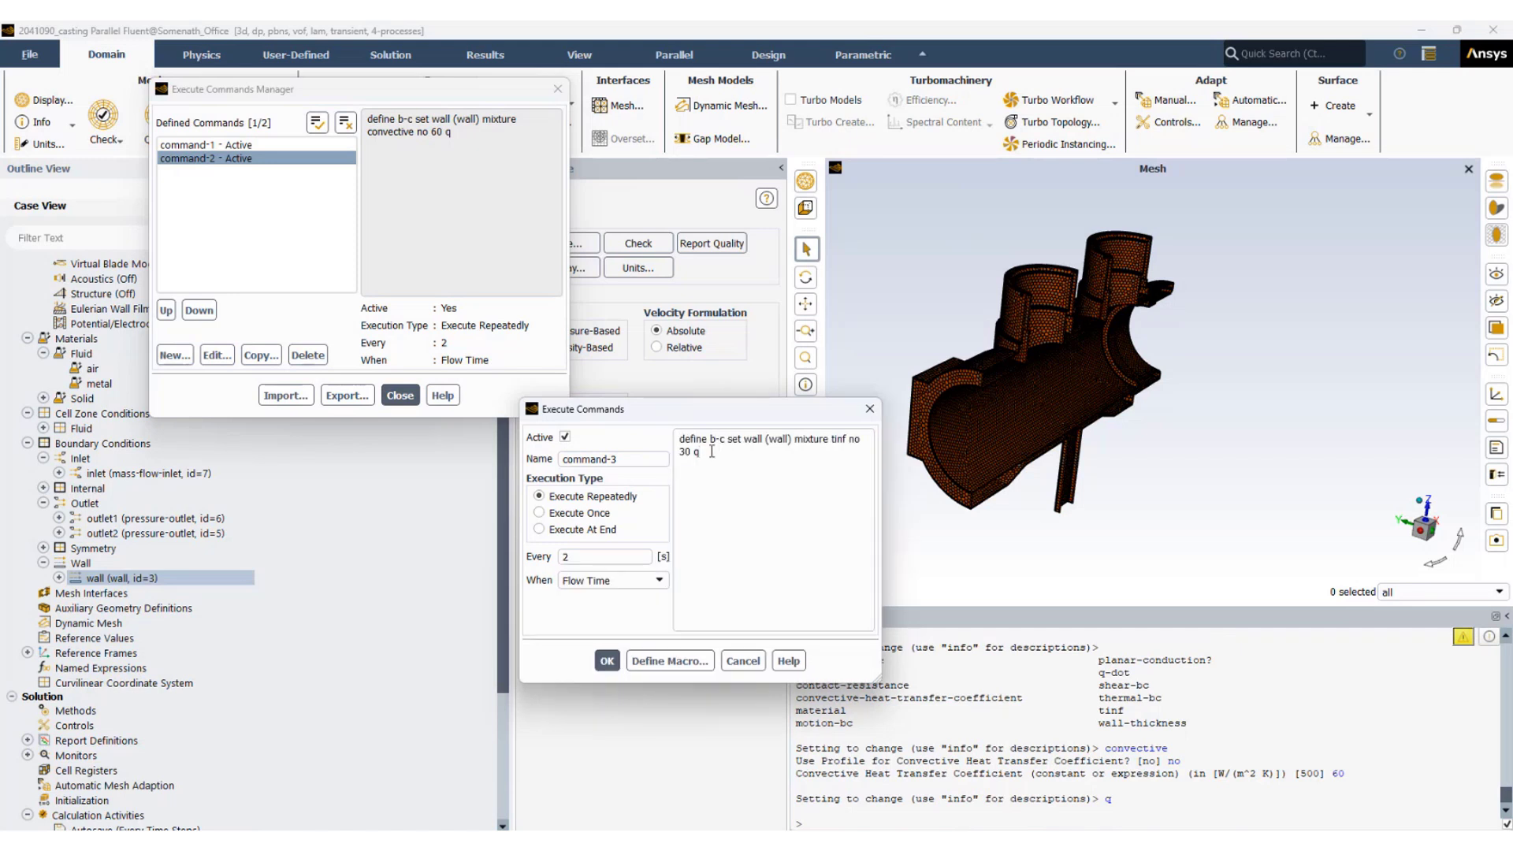
{"action": "left_click_drag", "start_coordinate": [701, 451], "coordinate": [660, 438]}
{"action": "key", "text": "ctrl+c"}
{"action": "left_click", "coordinate": [871, 819]}
{"action": "key", "text": "ctrl+v"}
{"action": "key", "text": "Return"}
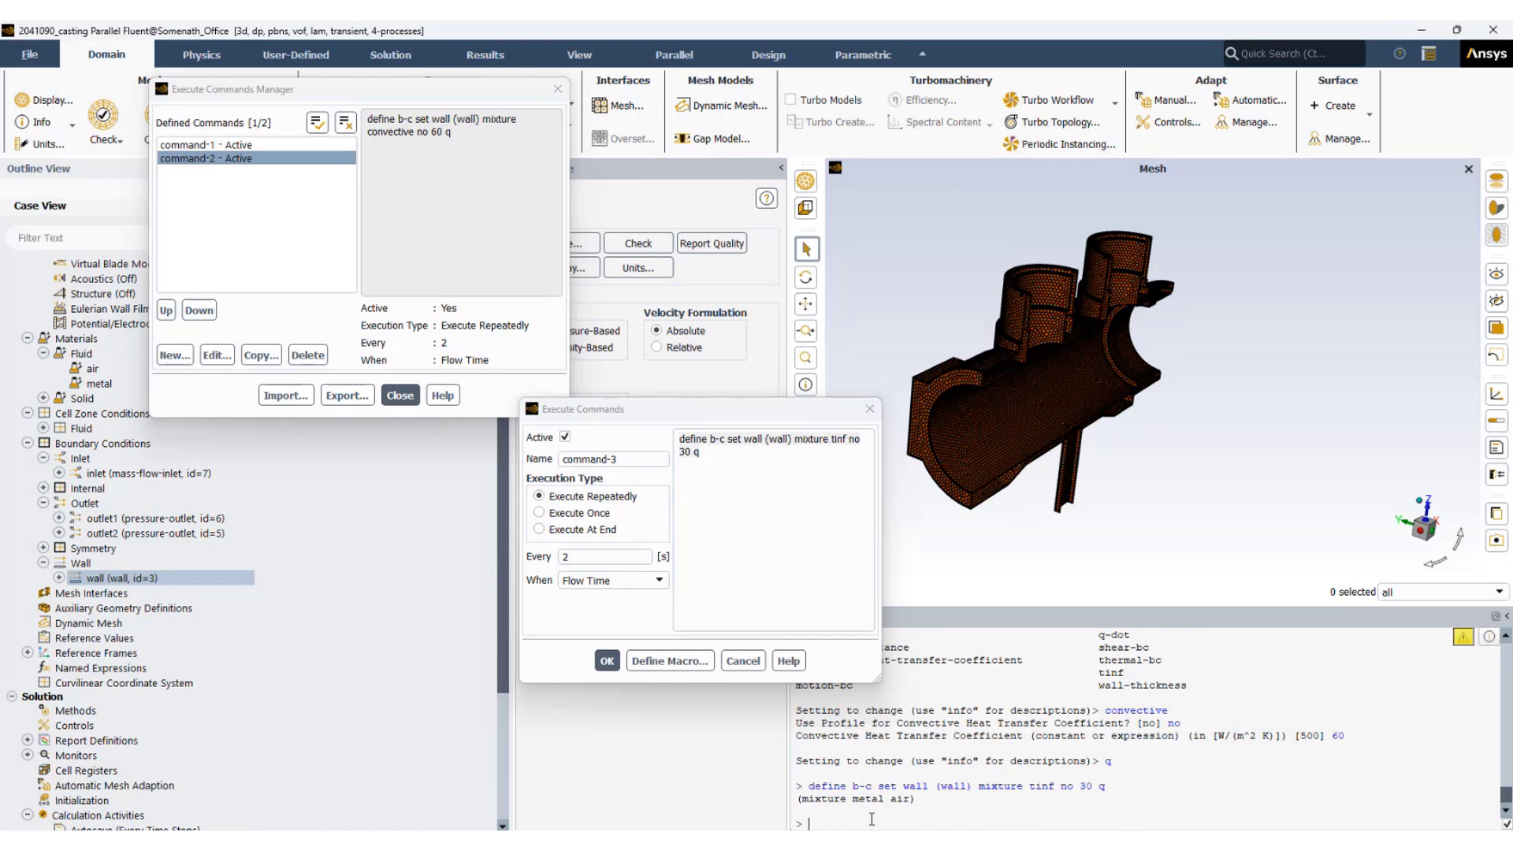
Set the wall's thermal condition back to Heat Flux and save the free stream temperature command
{"action": "double_click", "coordinate": [118, 580]}
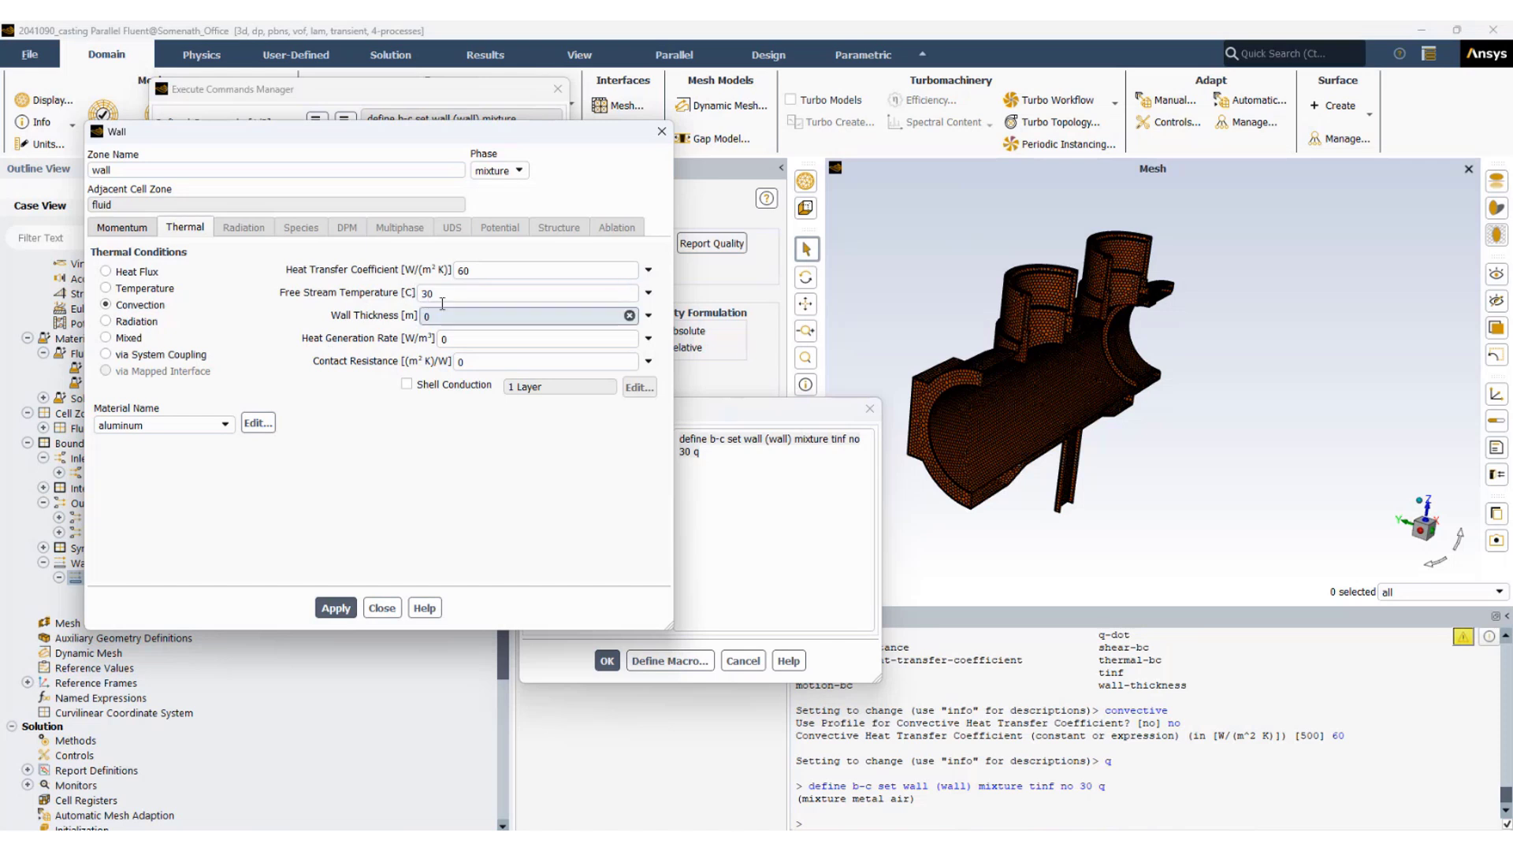
{"action": "left_click", "coordinate": [336, 609]}
{"action": "left_click", "coordinate": [136, 272]}
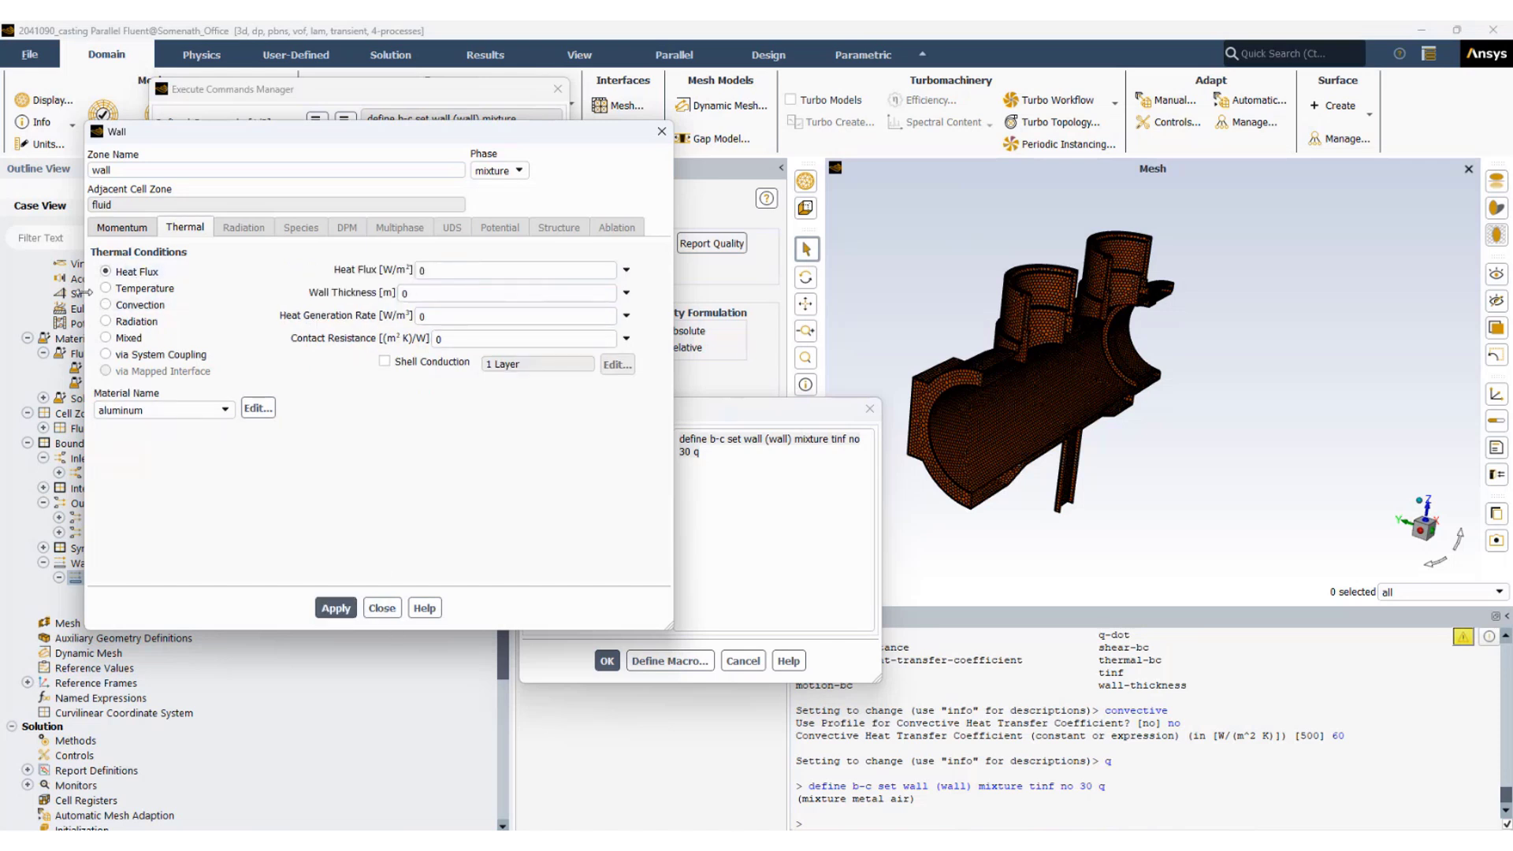
{"action": "left_click", "coordinate": [383, 608]}
{"action": "left_click", "coordinate": [607, 660]}
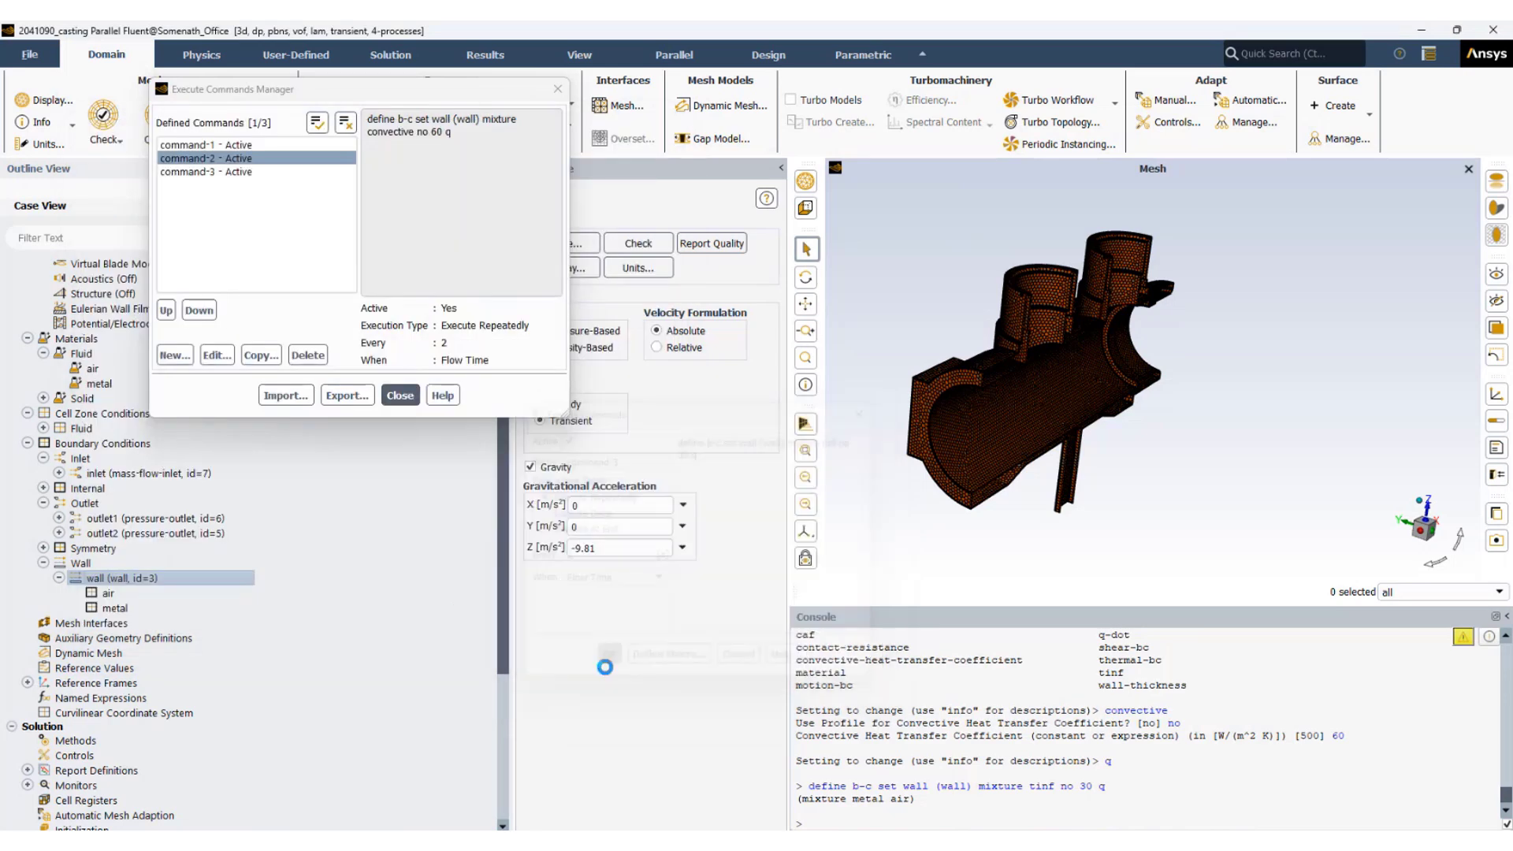
Review the text and execution schedule of the three defined execute commands
{"action": "left_click", "coordinate": [224, 158]}
{"action": "left_click", "coordinate": [224, 145]}
{"action": "left_click", "coordinate": [225, 158]}
{"action": "left_click", "coordinate": [227, 171]}
{"action": "left_click", "coordinate": [242, 145]}
{"action": "left_click", "coordinate": [233, 159]}
{"action": "left_click", "coordinate": [233, 145]}
{"action": "left_click", "coordinate": [233, 172]}
{"action": "left_click", "coordinate": [233, 159]}
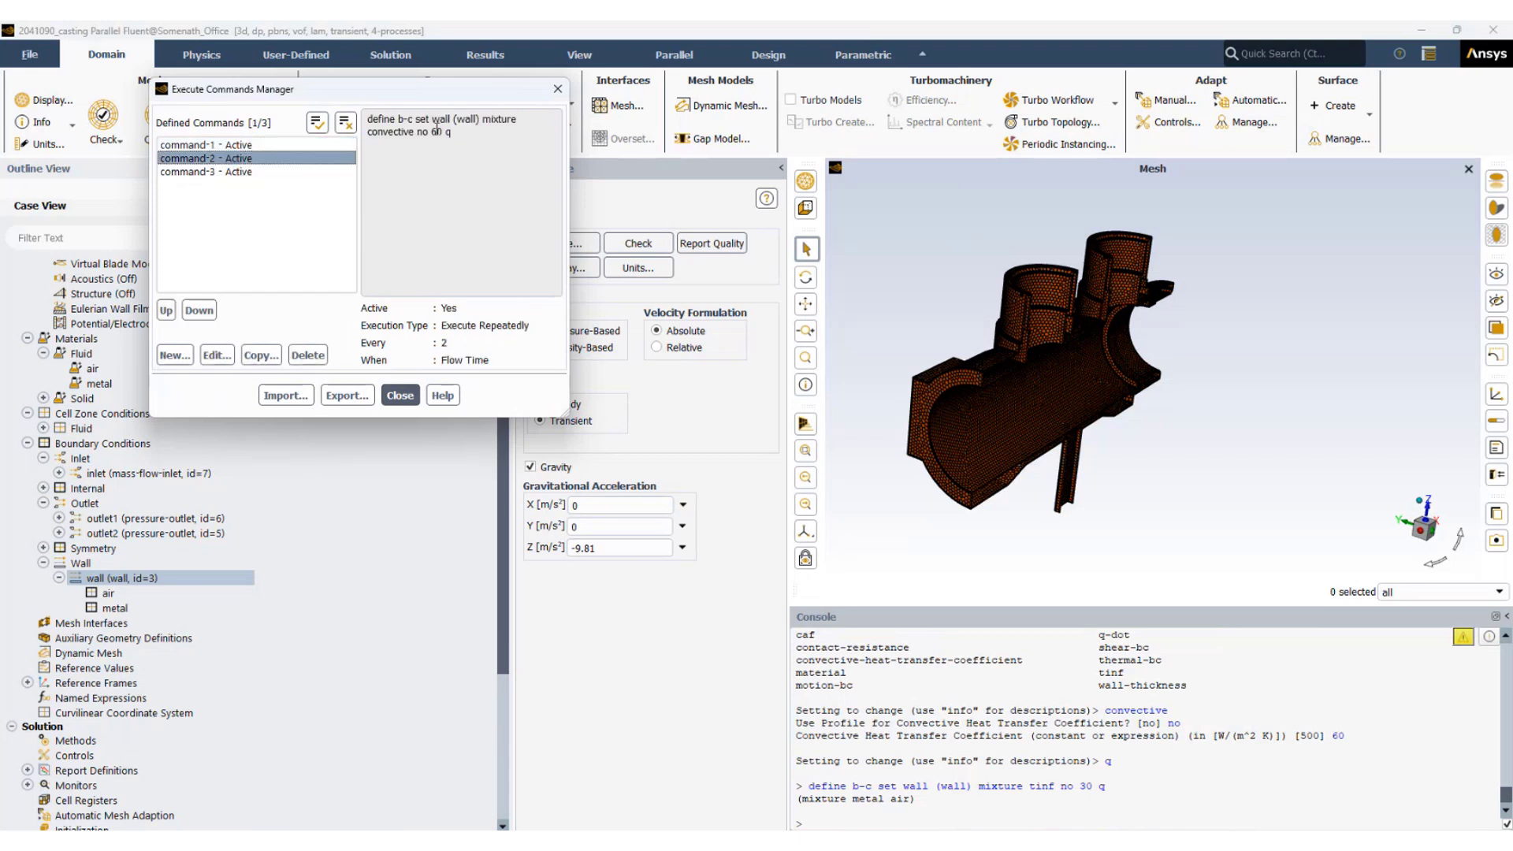
{"action": "left_click", "coordinate": [230, 159], "text": "ctrl"}
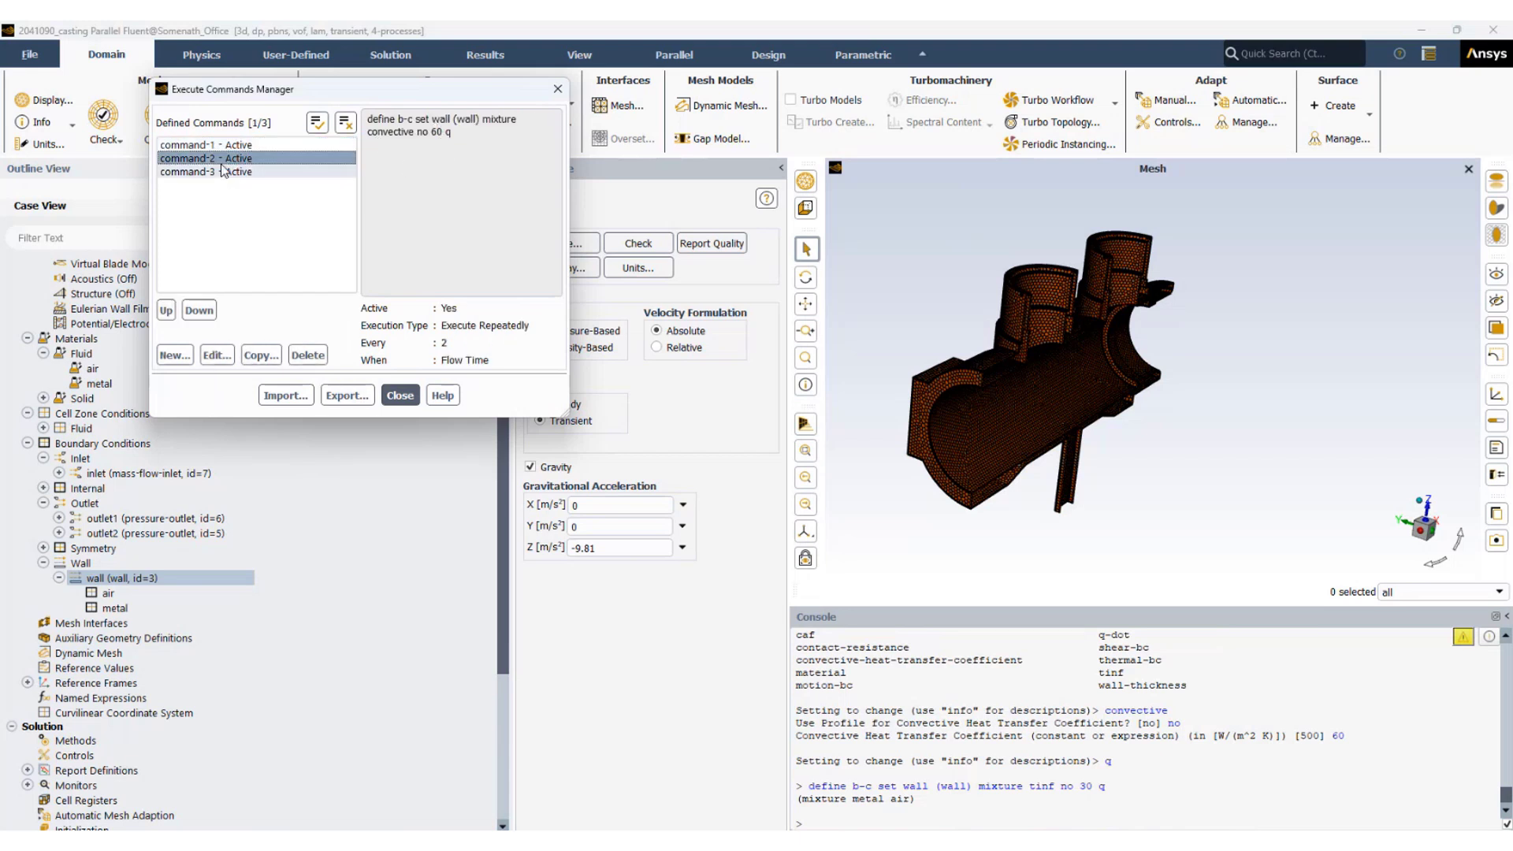
{"action": "left_click", "coordinate": [224, 172]}
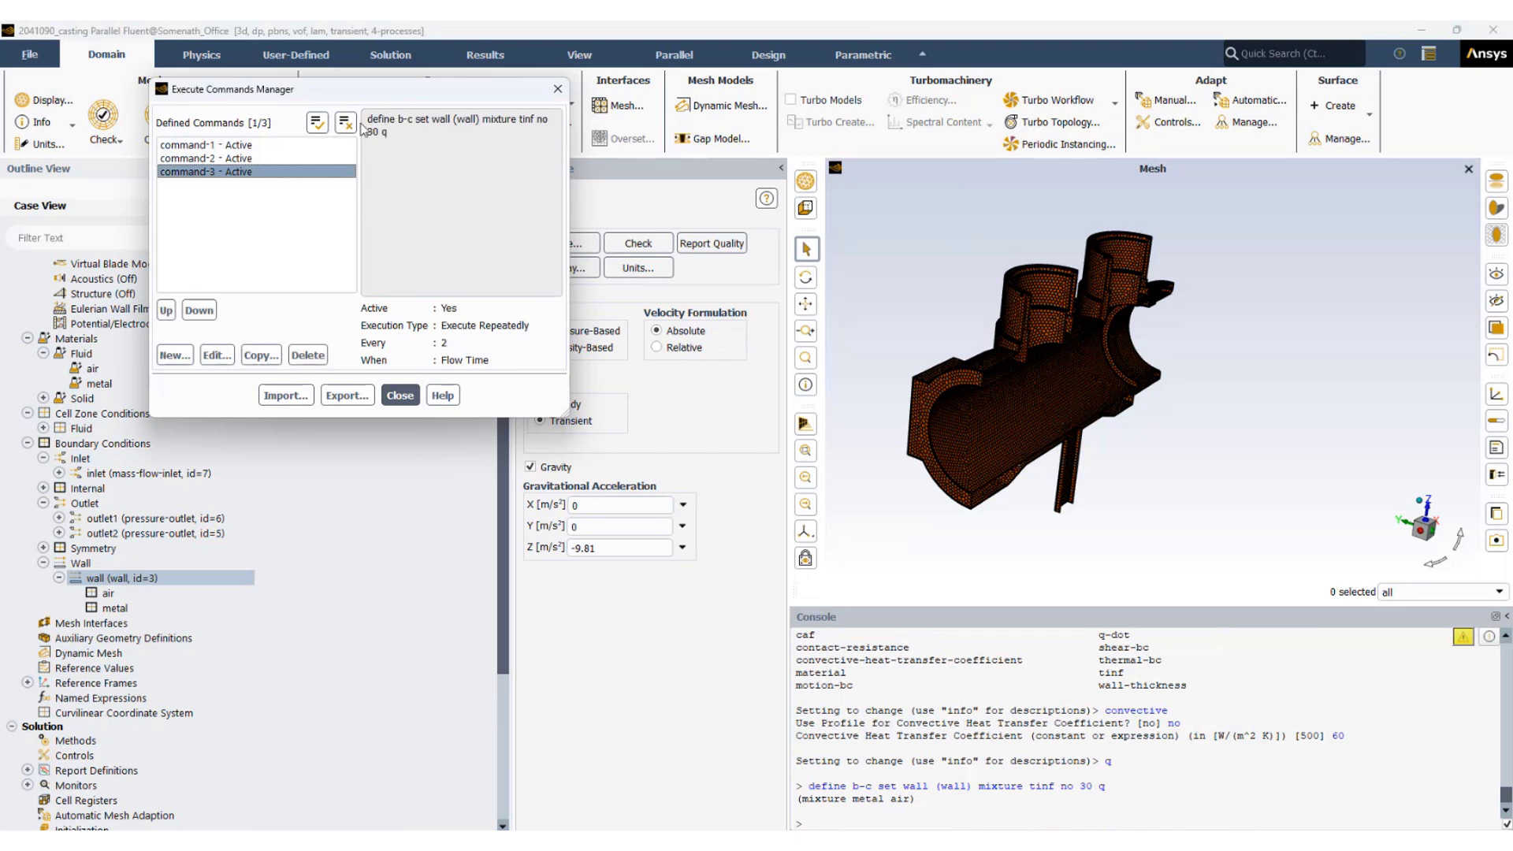
{"action": "left_click", "coordinate": [260, 172], "text": "ctrl"}
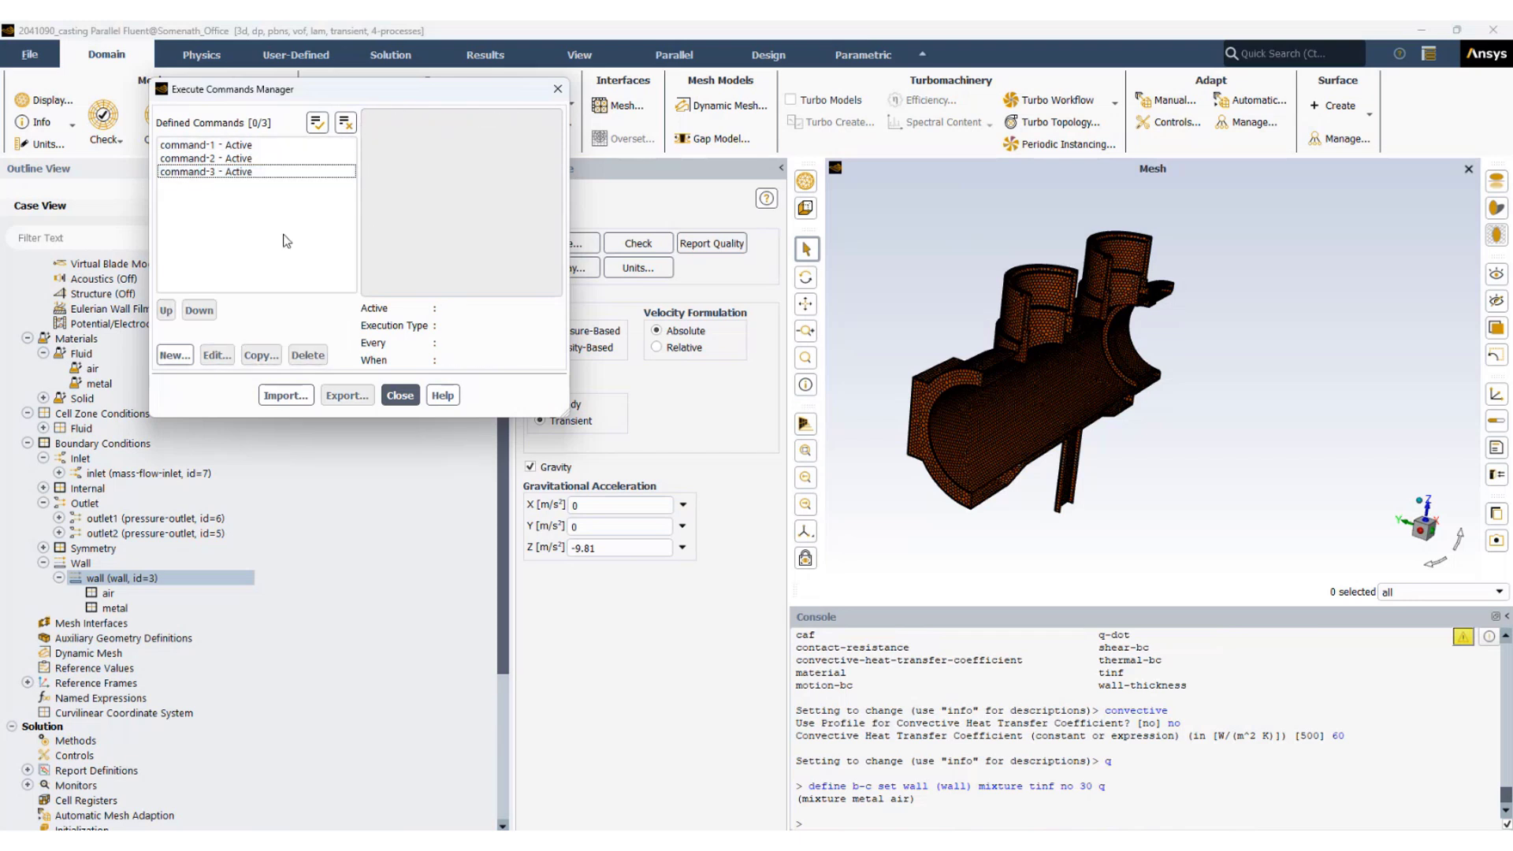
Create command-4 with the text "solve execute-commands disable command-2", executed repeatedly every 2.5 s of flow time
{"action": "left_click", "coordinate": [169, 359]}
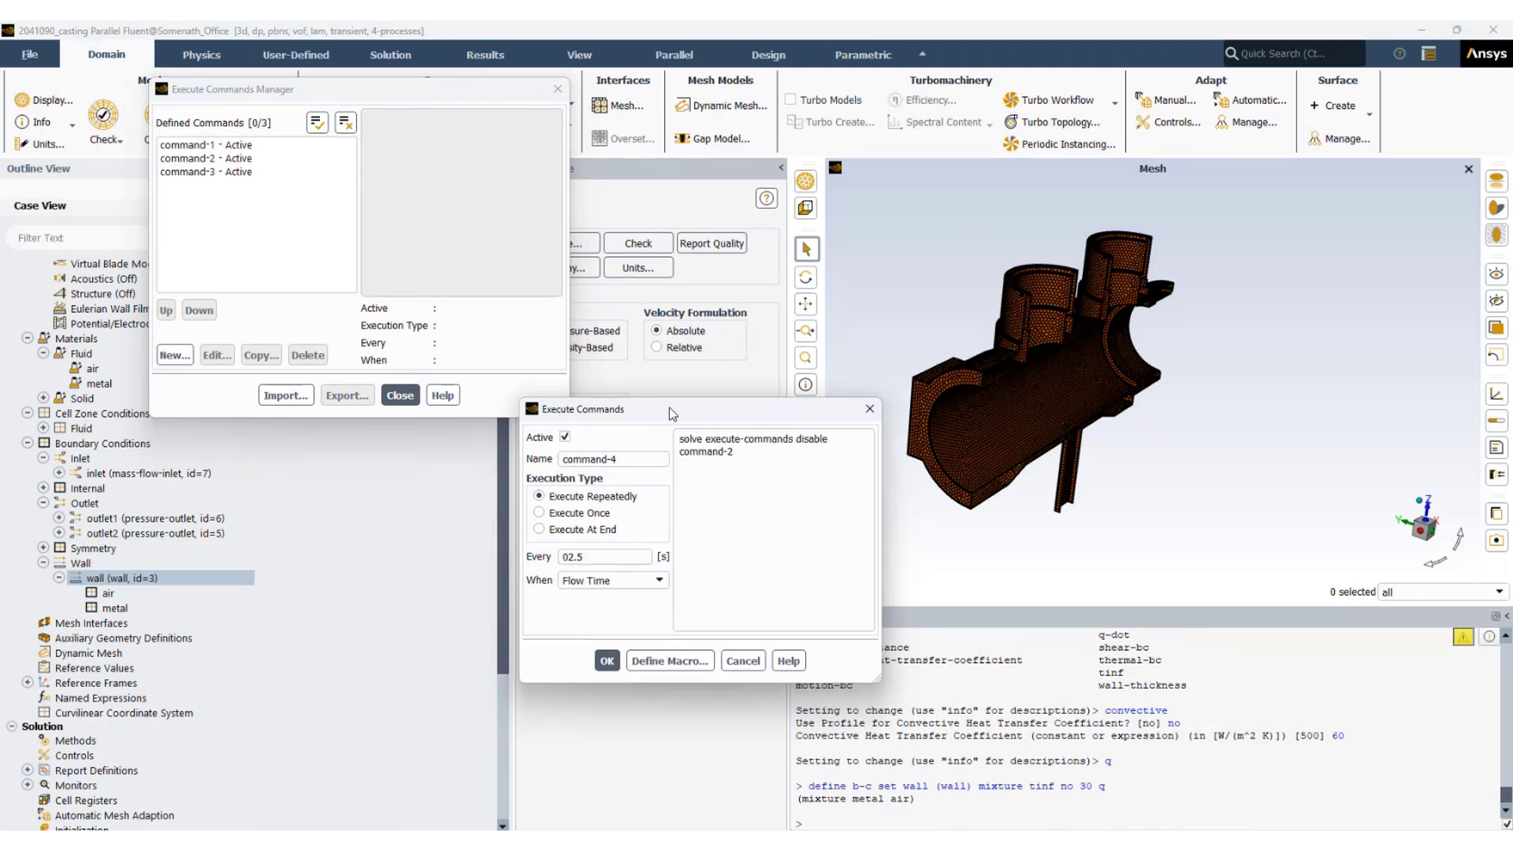
{"action": "left_click", "coordinate": [213, 171]}
{"action": "left_click", "coordinate": [213, 158]}
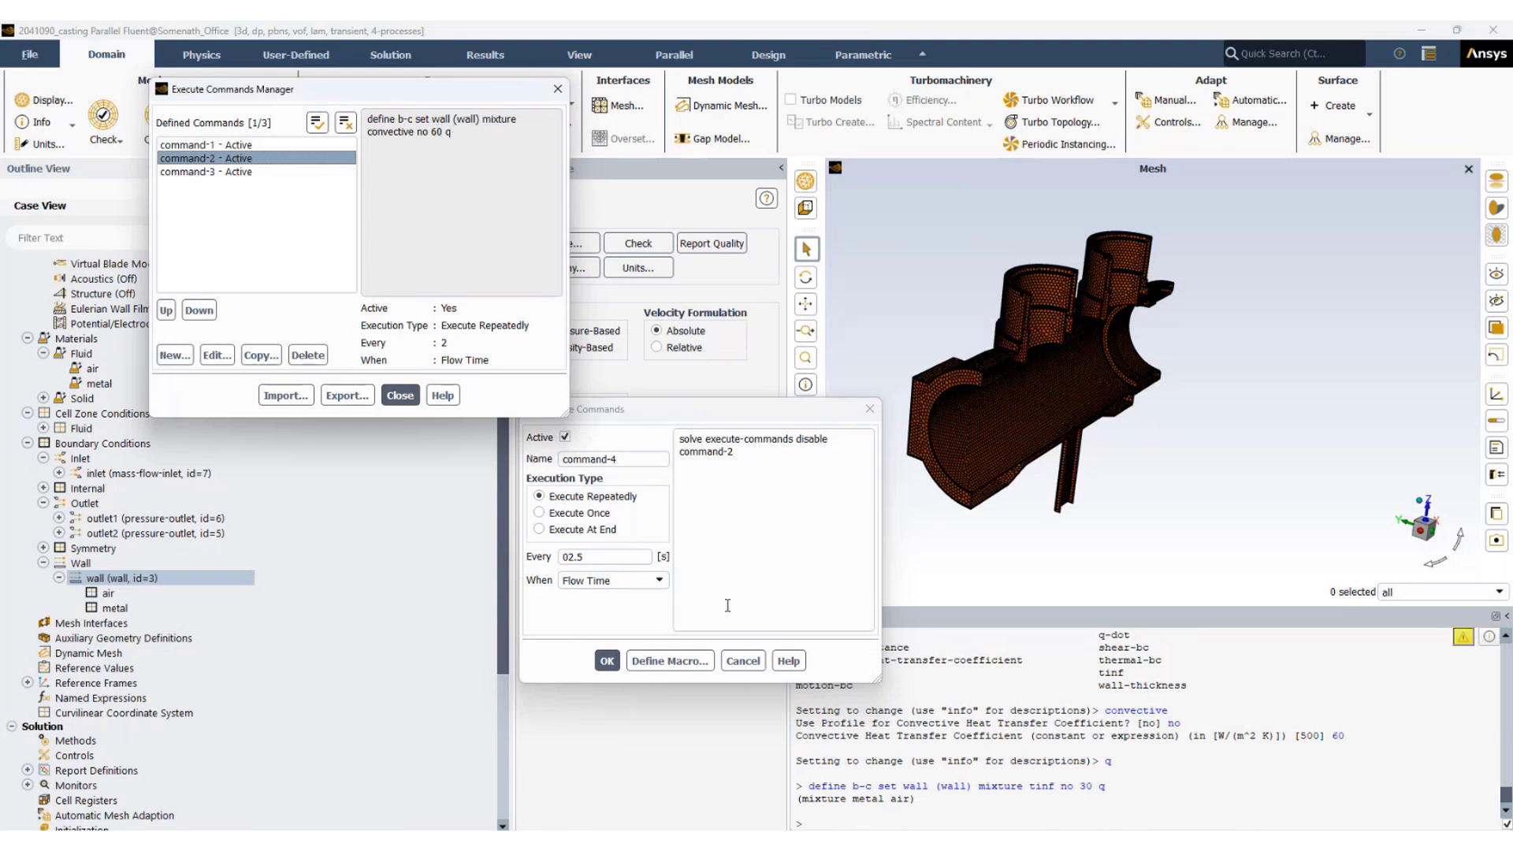
{"action": "left_click", "coordinate": [585, 557]}
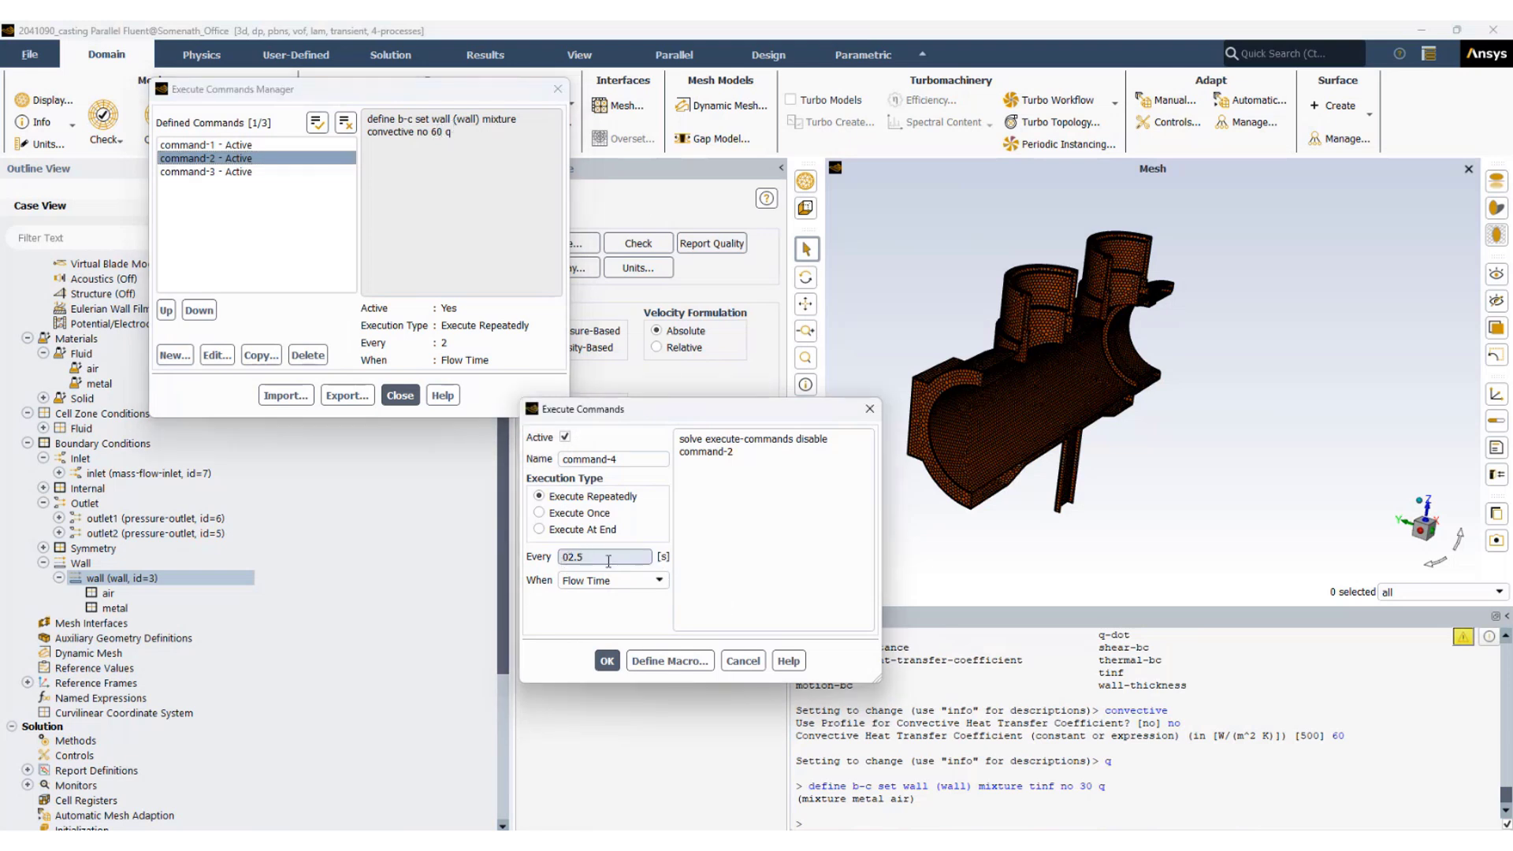
{"action": "key", "text": "Home"}
{"action": "key", "text": "Delete"}
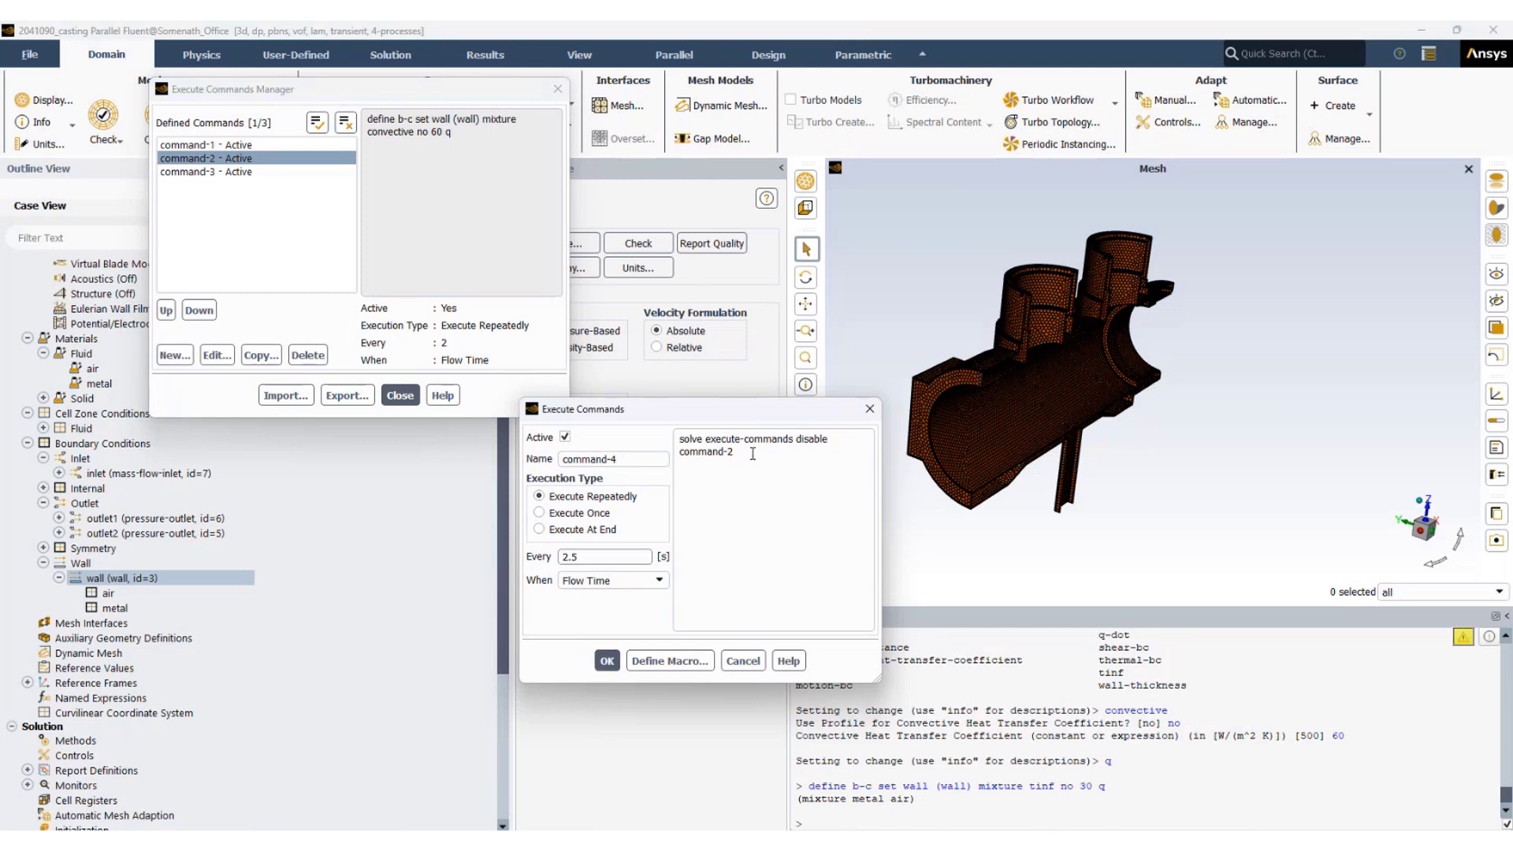
{"action": "left_click", "coordinate": [608, 661]}
Test "solve execute-commands disable command-2" in the console, then save command-4 with command-2 active again
{"action": "key", "text": "ctrl+c"}
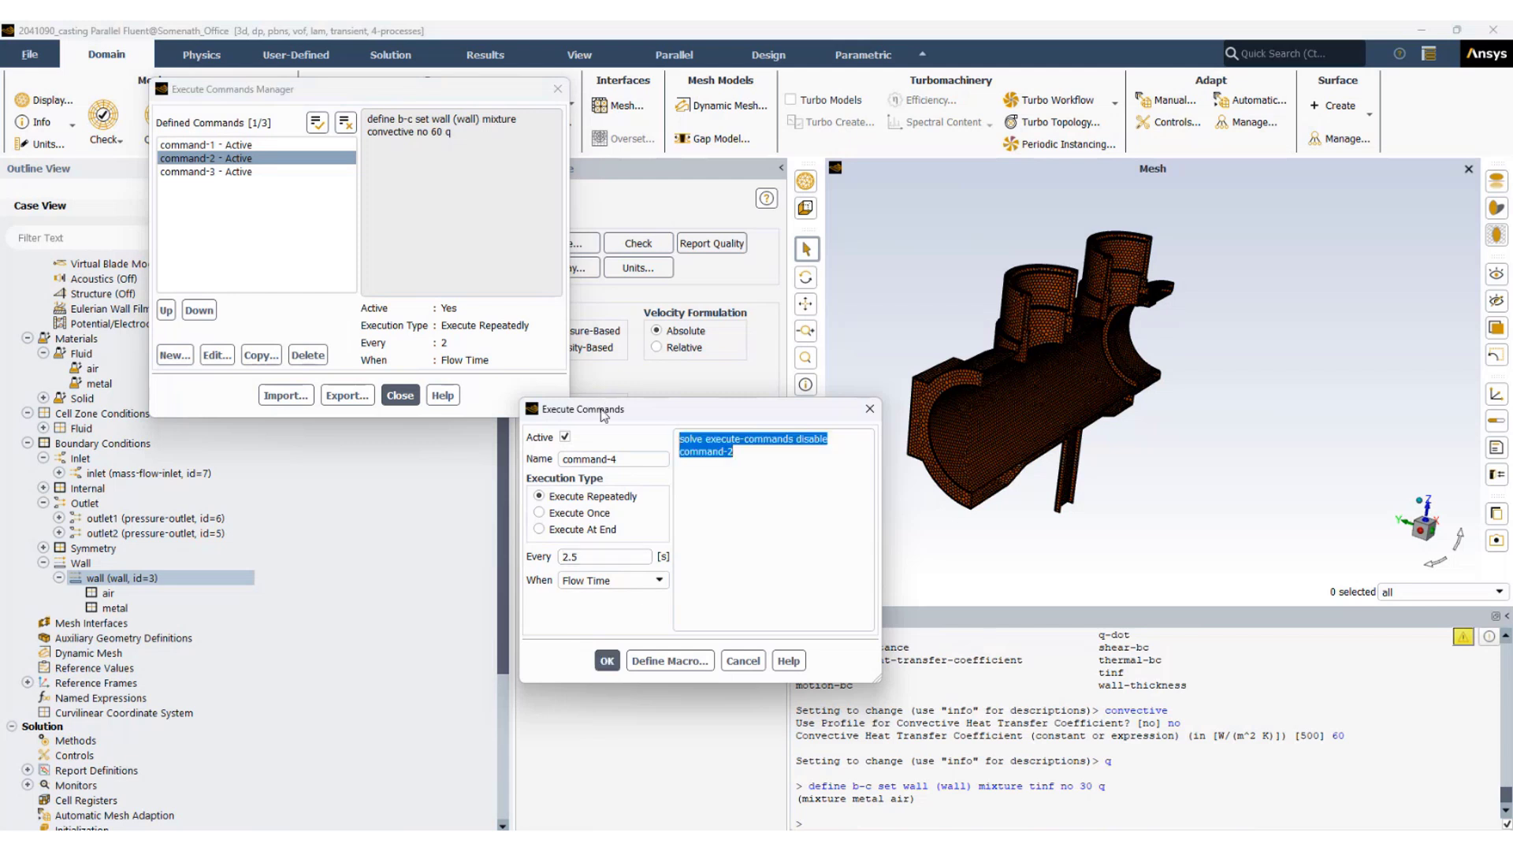
{"action": "left_click", "coordinate": [993, 812]}
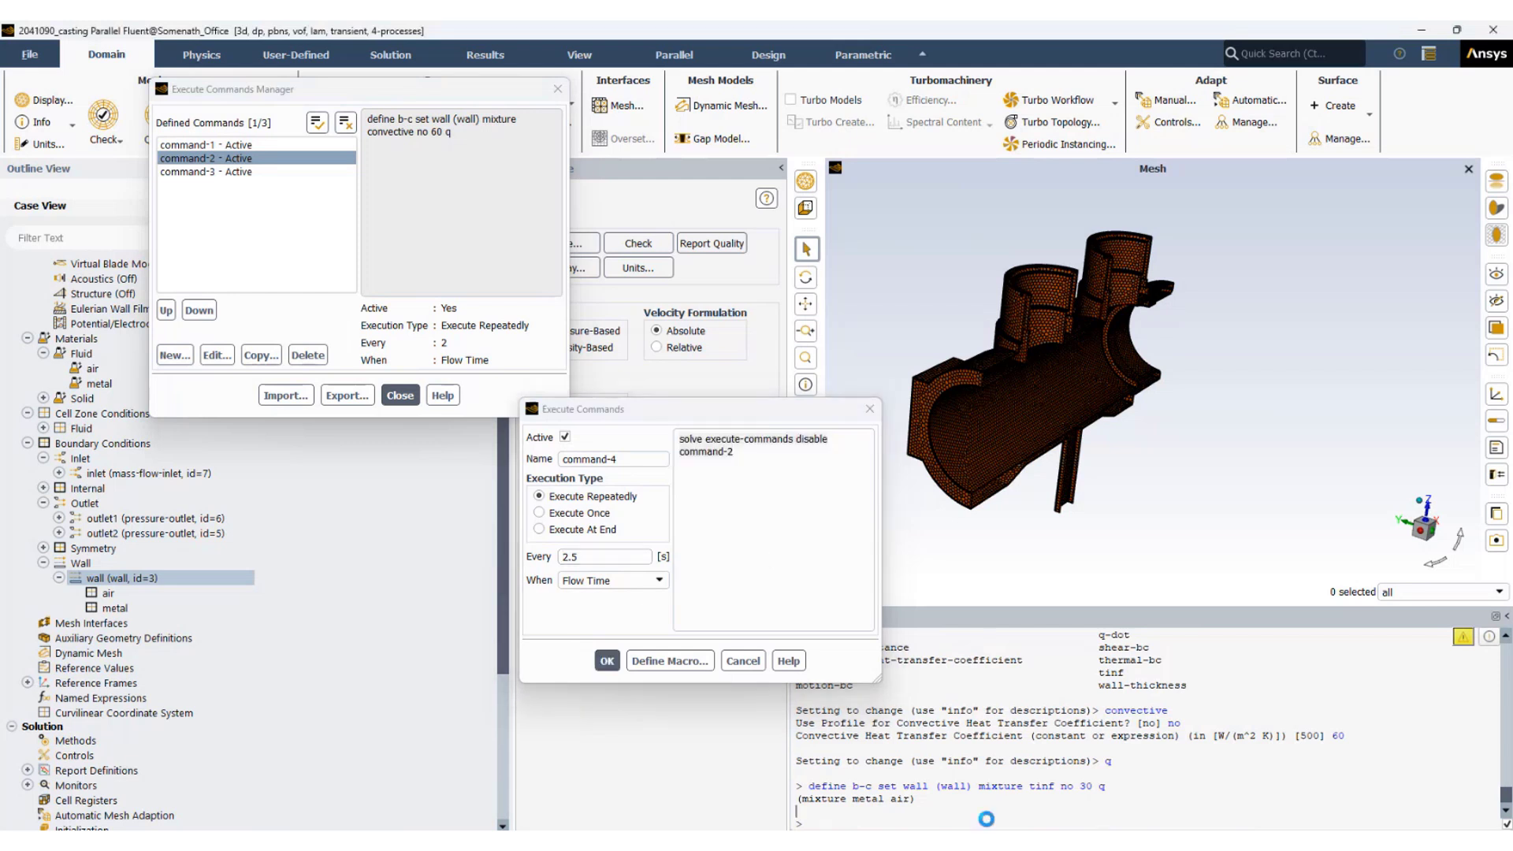
{"action": "key", "text": "ctrl+v"}
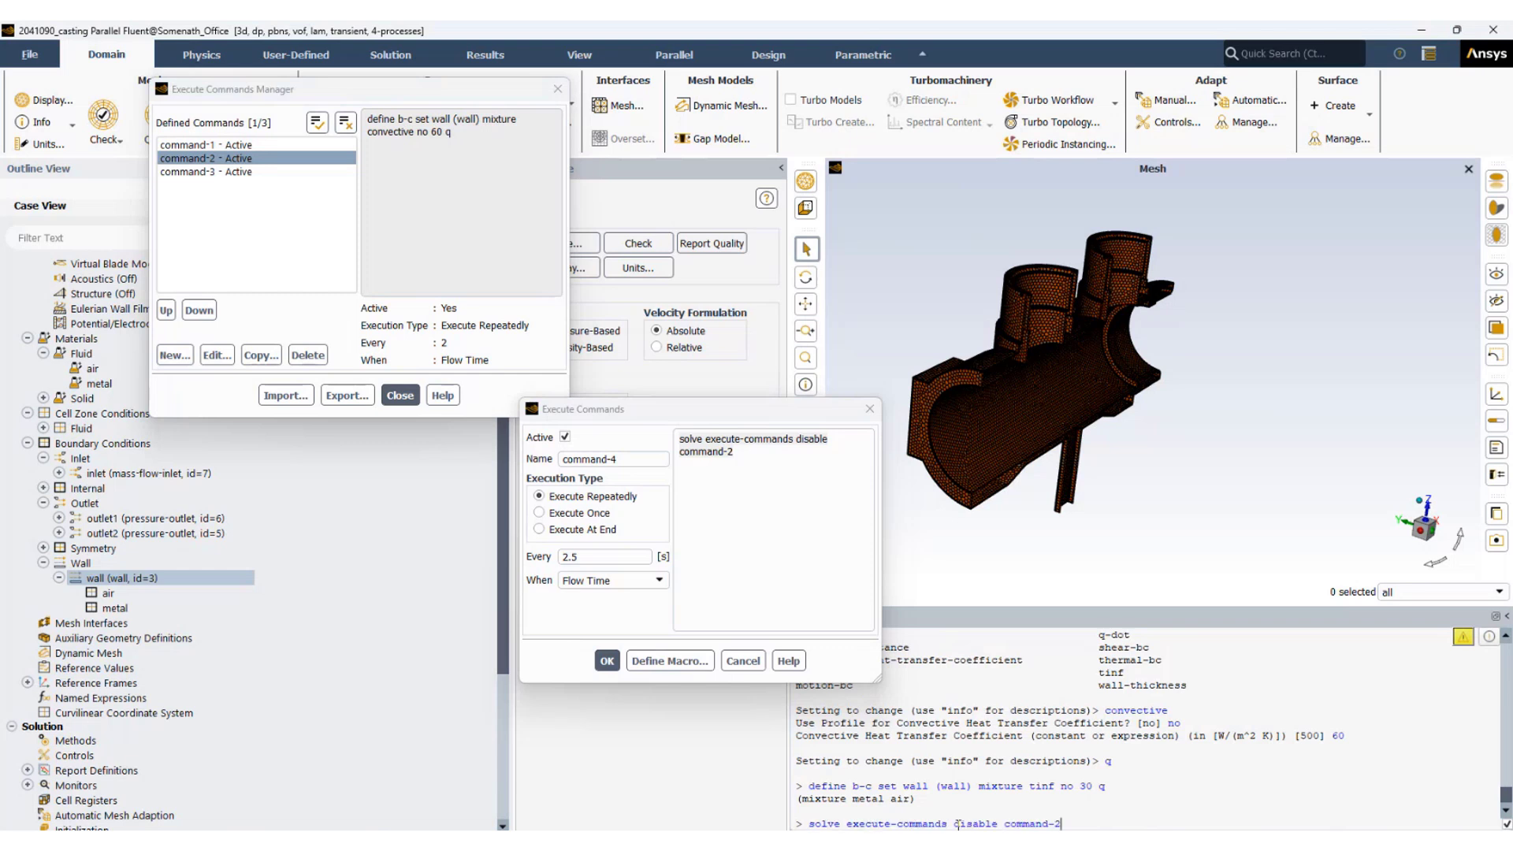
{"action": "key", "text": "Return"}
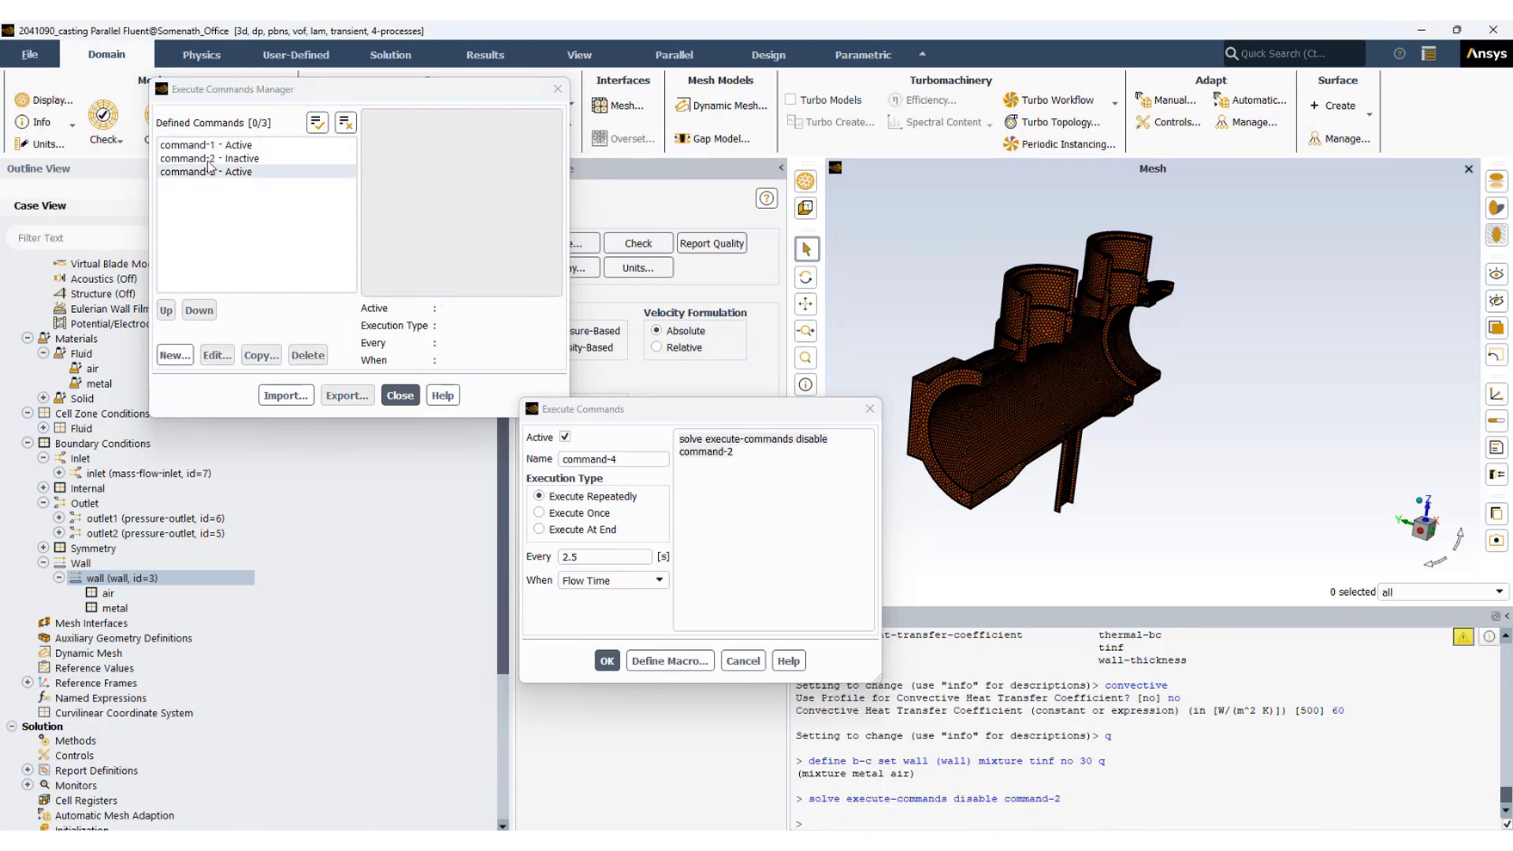
{"action": "left_click", "coordinate": [607, 661]}
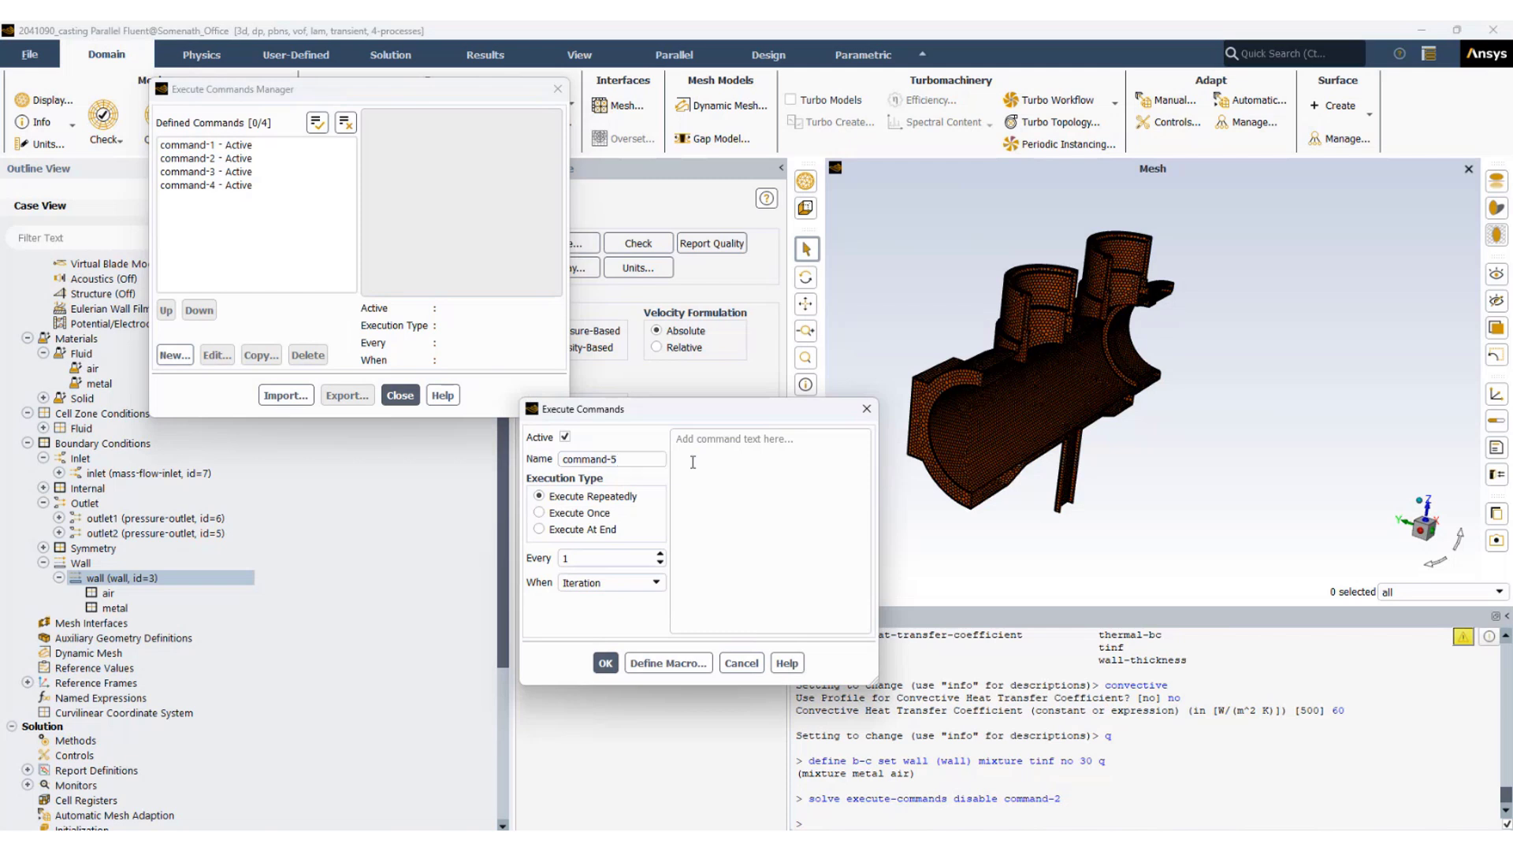
Define command-5 as "define b-c set wall (wall) mixture convective no 300 q" every 10 s of flow time, and close the commands manager
{"action": "left_click", "coordinate": [629, 583]}
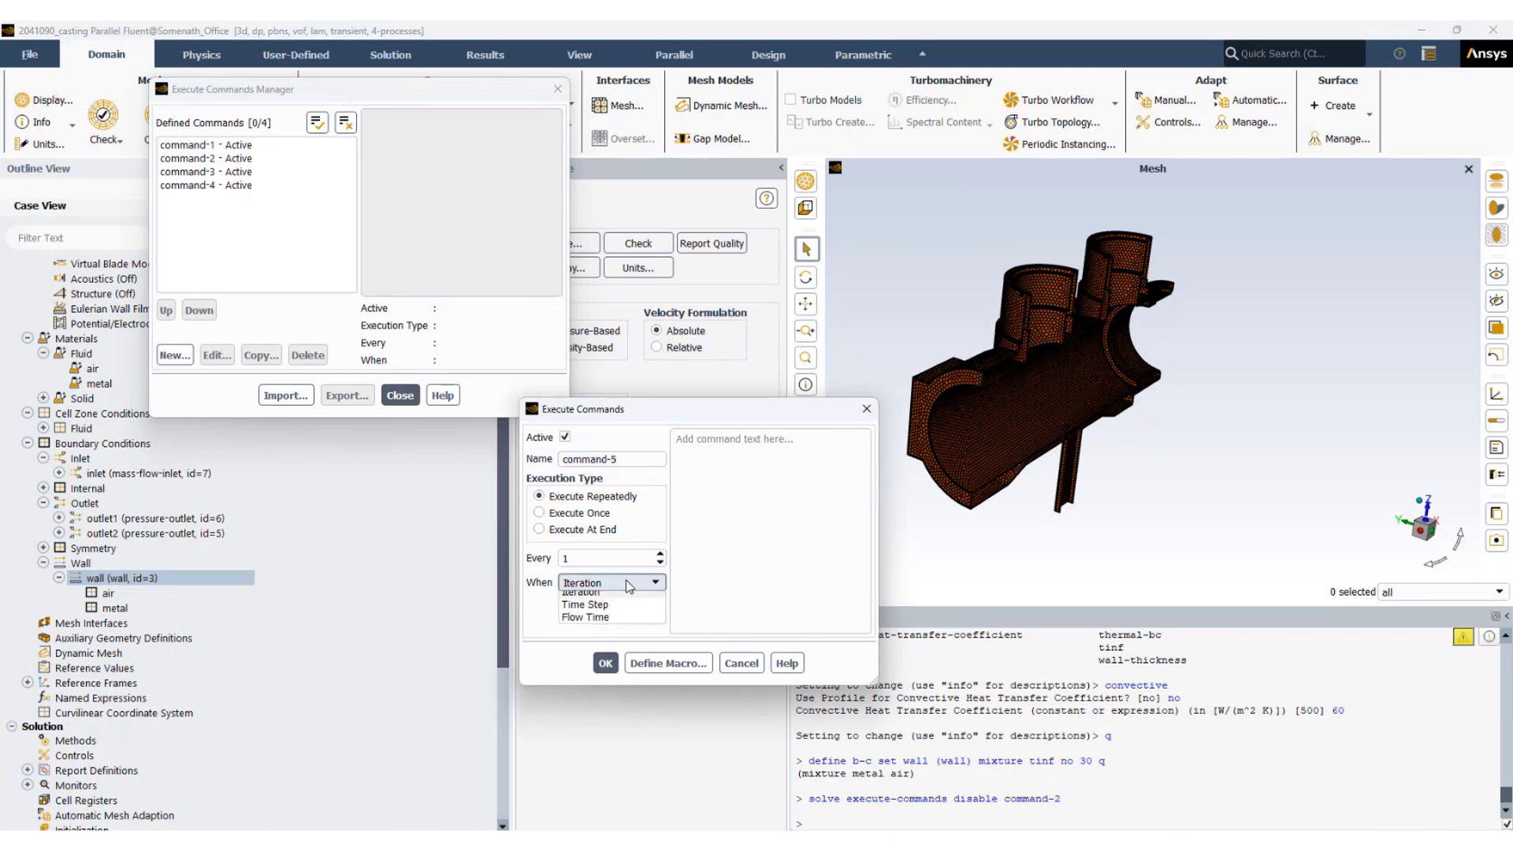
{"action": "left_click", "coordinate": [590, 619]}
{"action": "double_click", "coordinate": [589, 558]}
{"action": "type", "text": "5.5"}
{"action": "key", "text": "Return"}
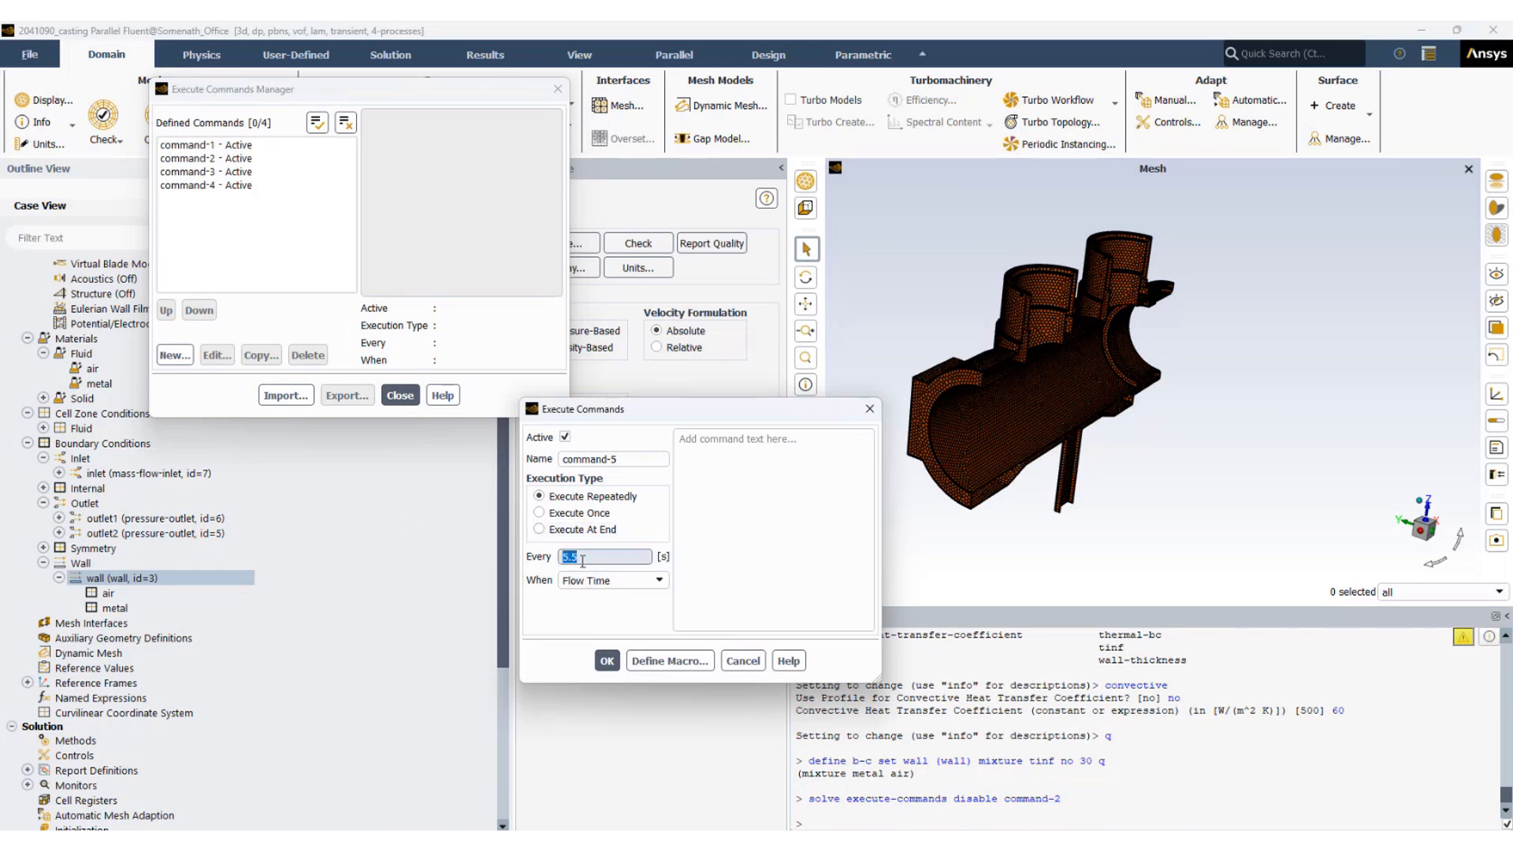
{"action": "type", "text": "10"}
{"action": "left_click", "coordinate": [724, 436]}
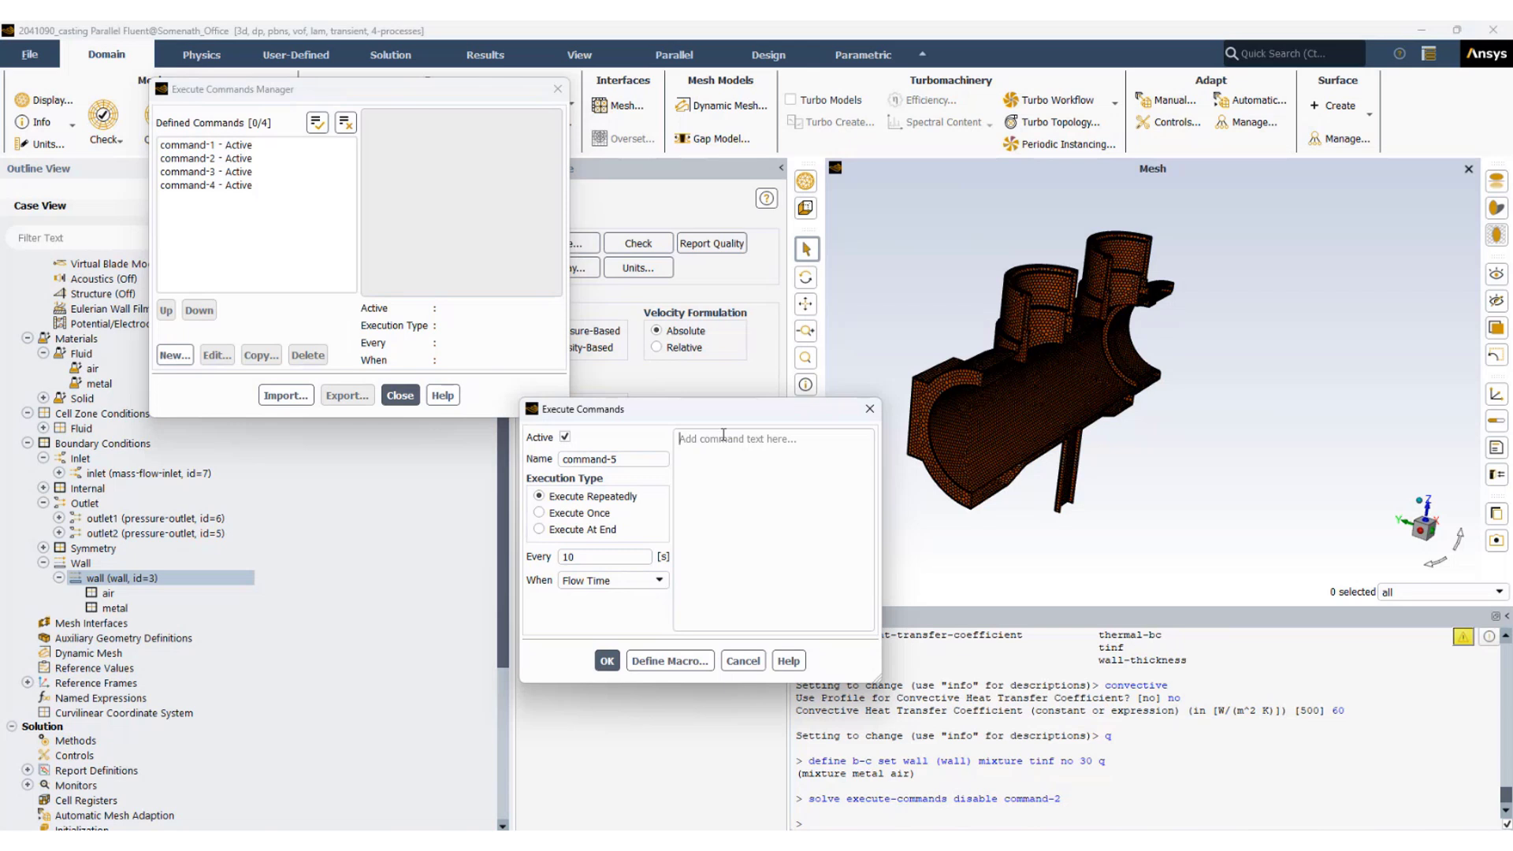
{"action": "type", "text": "define b-c set wall (wall) mixture convective no 300 q"}
{"action": "left_click", "coordinate": [607, 662]}
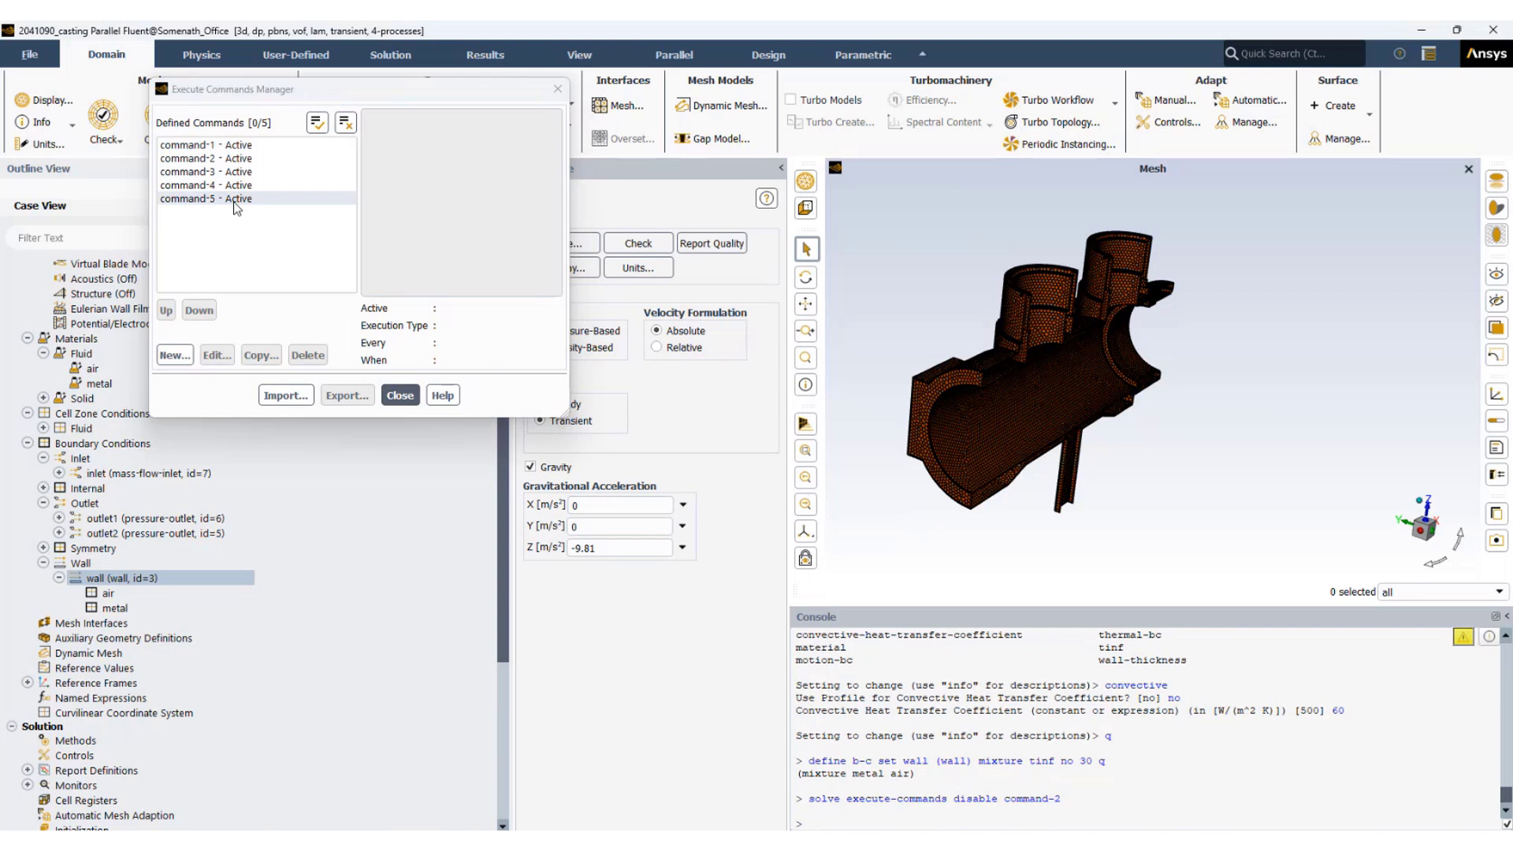
{"action": "left_click", "coordinate": [401, 395]}
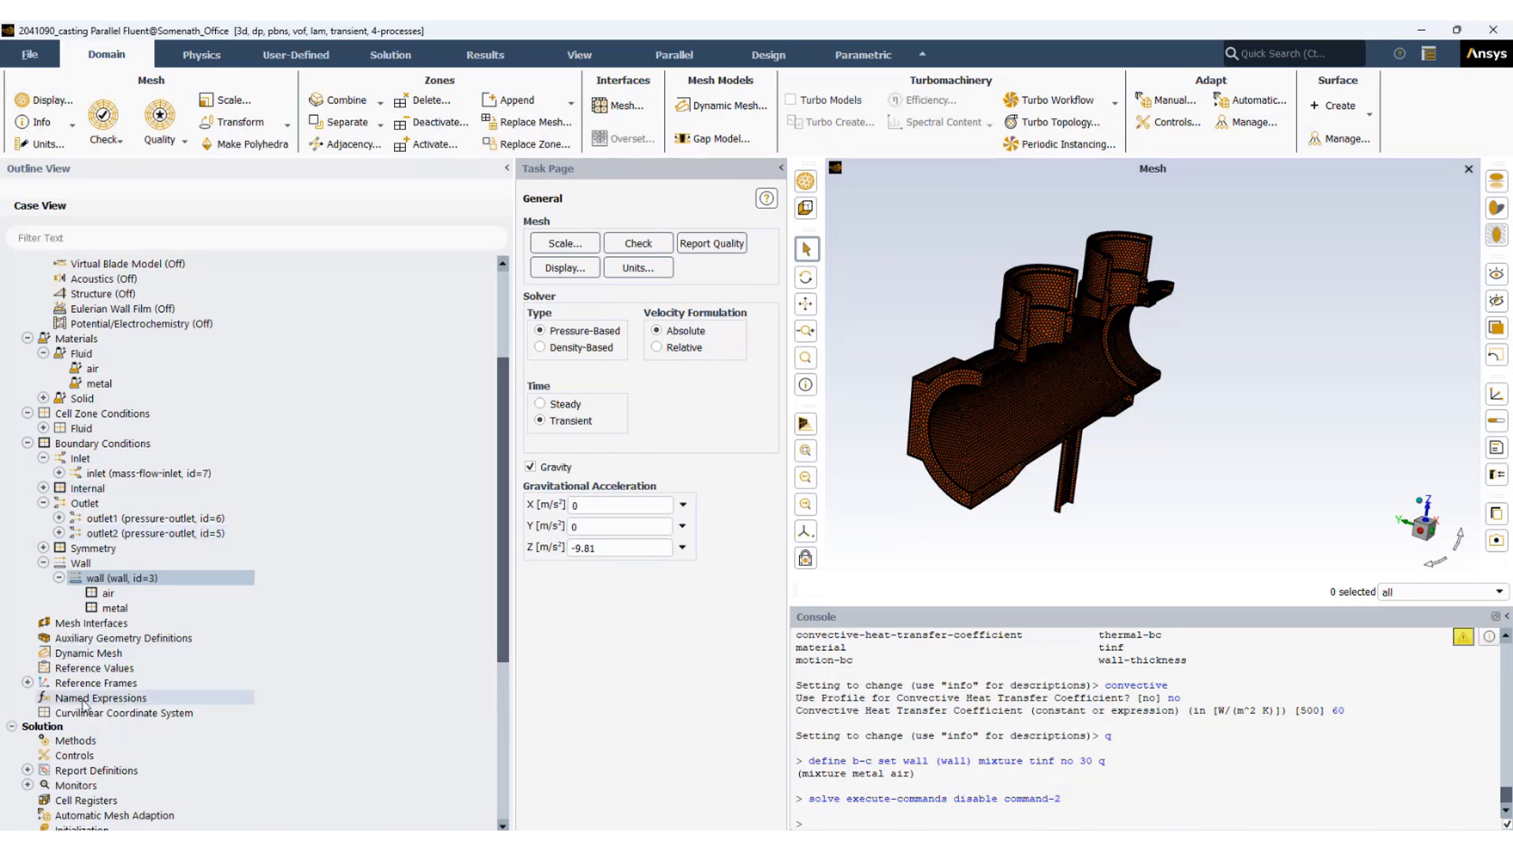
In the solution methods, enable Warped-Face Gradient Correction and Non-Iterative Time Advancement, and set Neighbor Correction to 3
{"action": "left_click", "coordinate": [67, 739]}
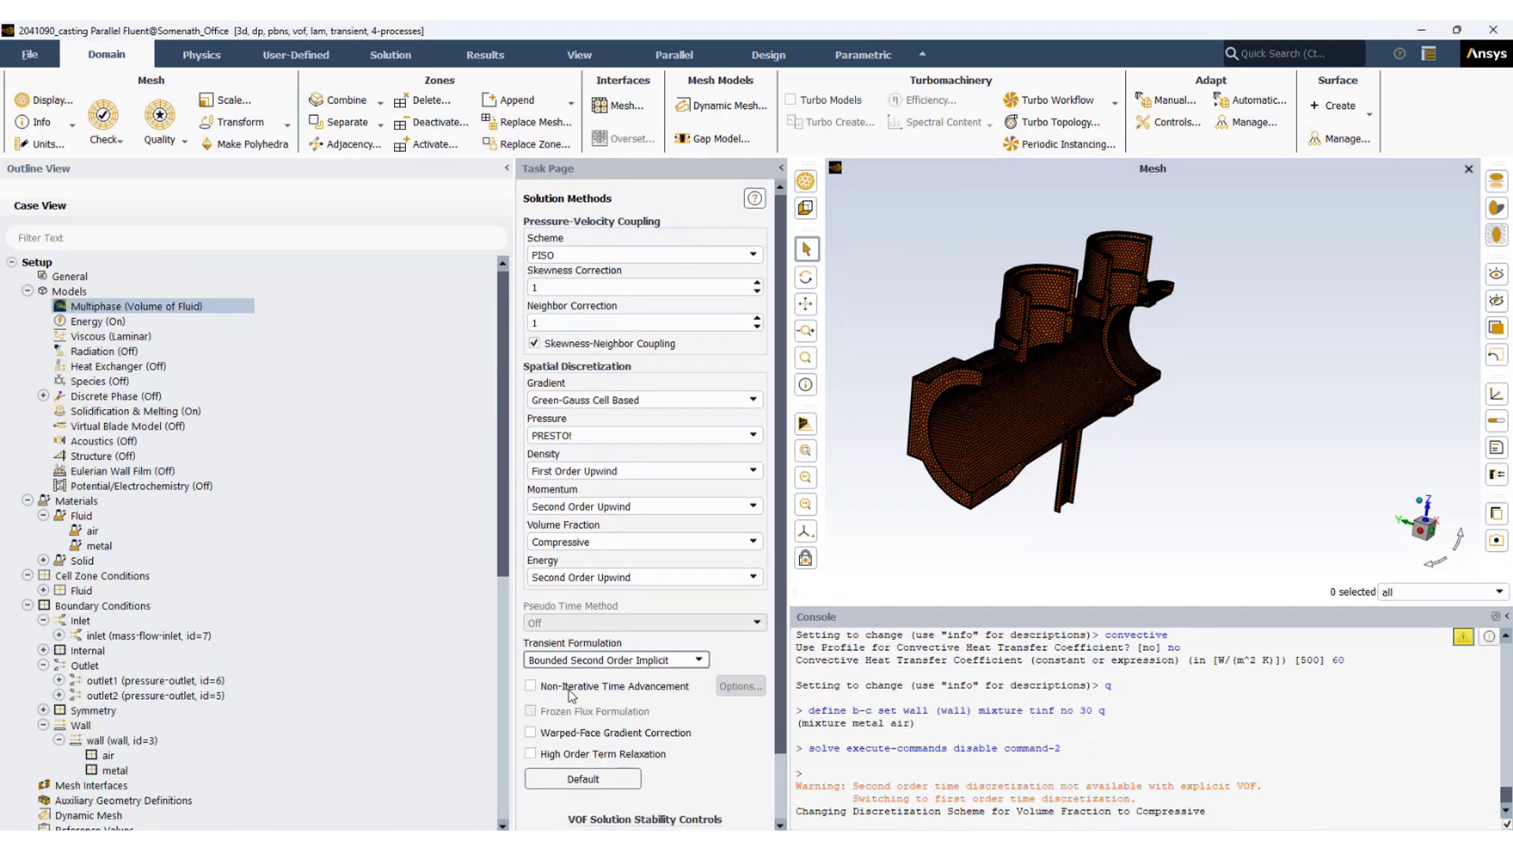
{"action": "left_click", "coordinate": [564, 735]}
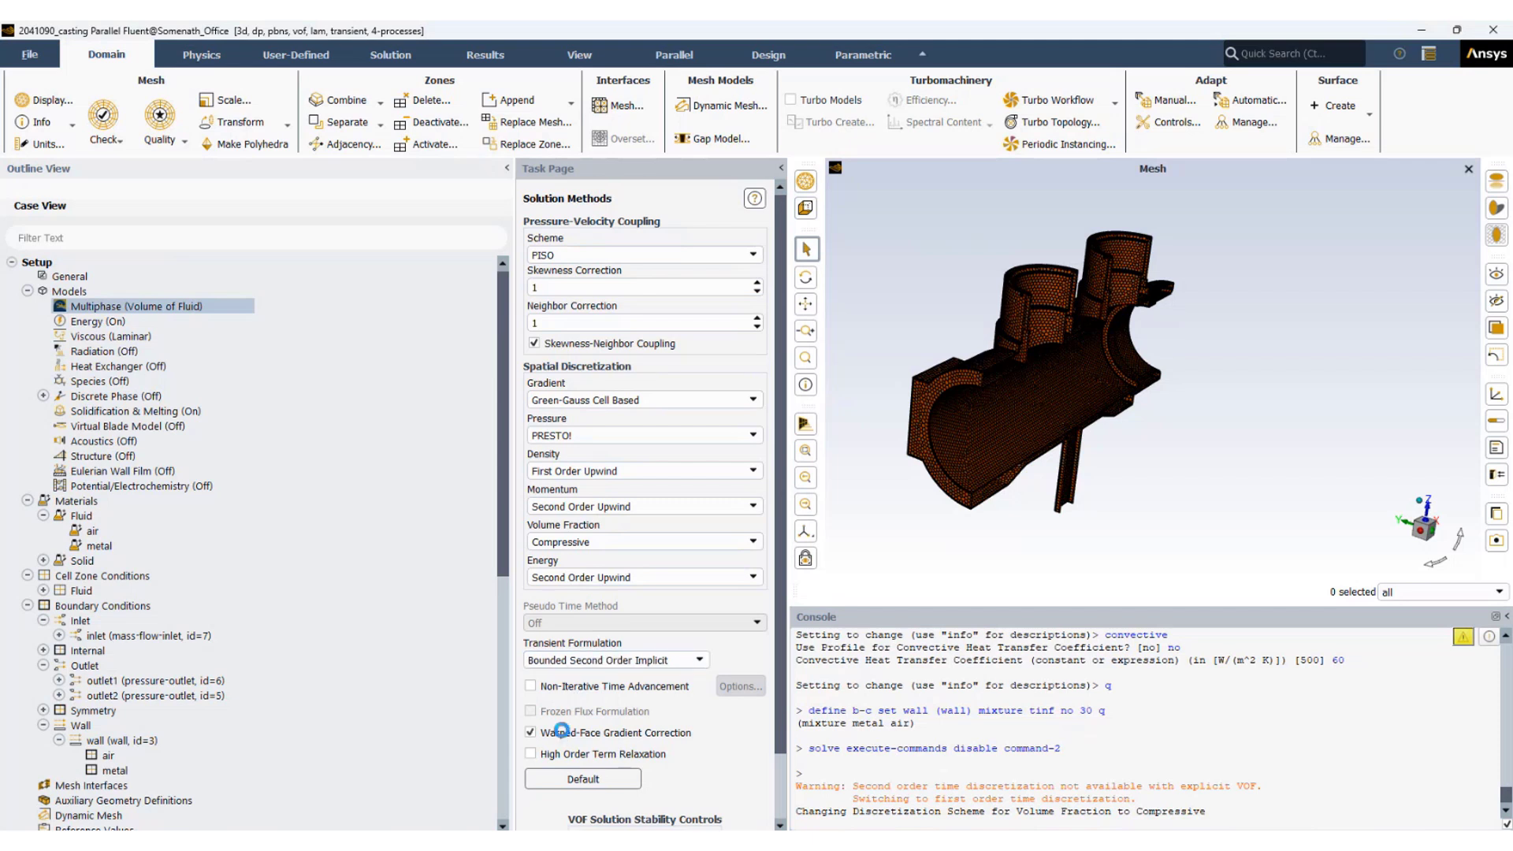
{"action": "left_click", "coordinate": [564, 687]}
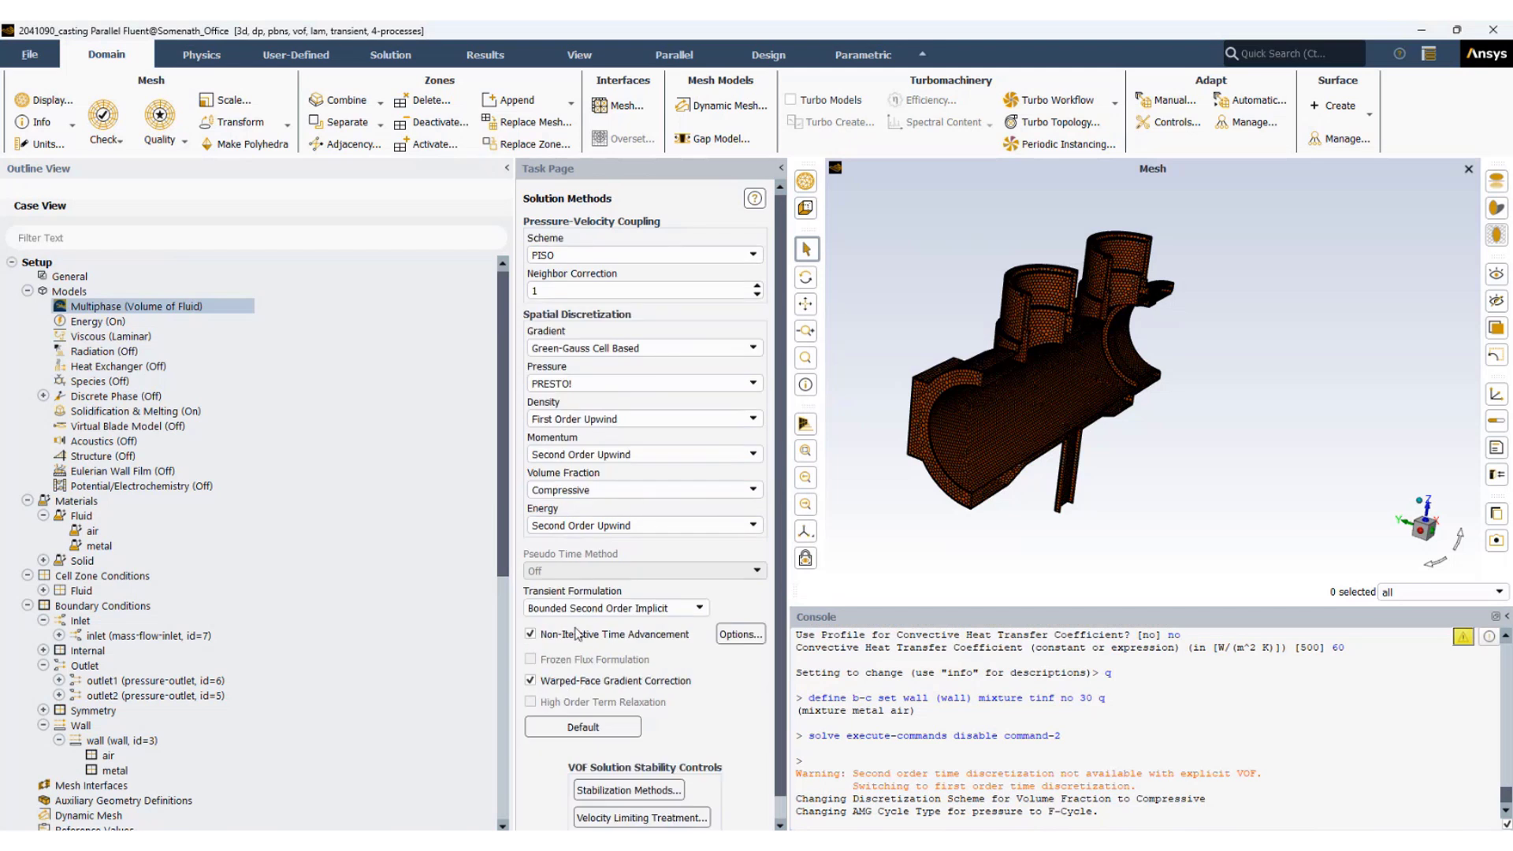
{"action": "double_click", "coordinate": [561, 290]}
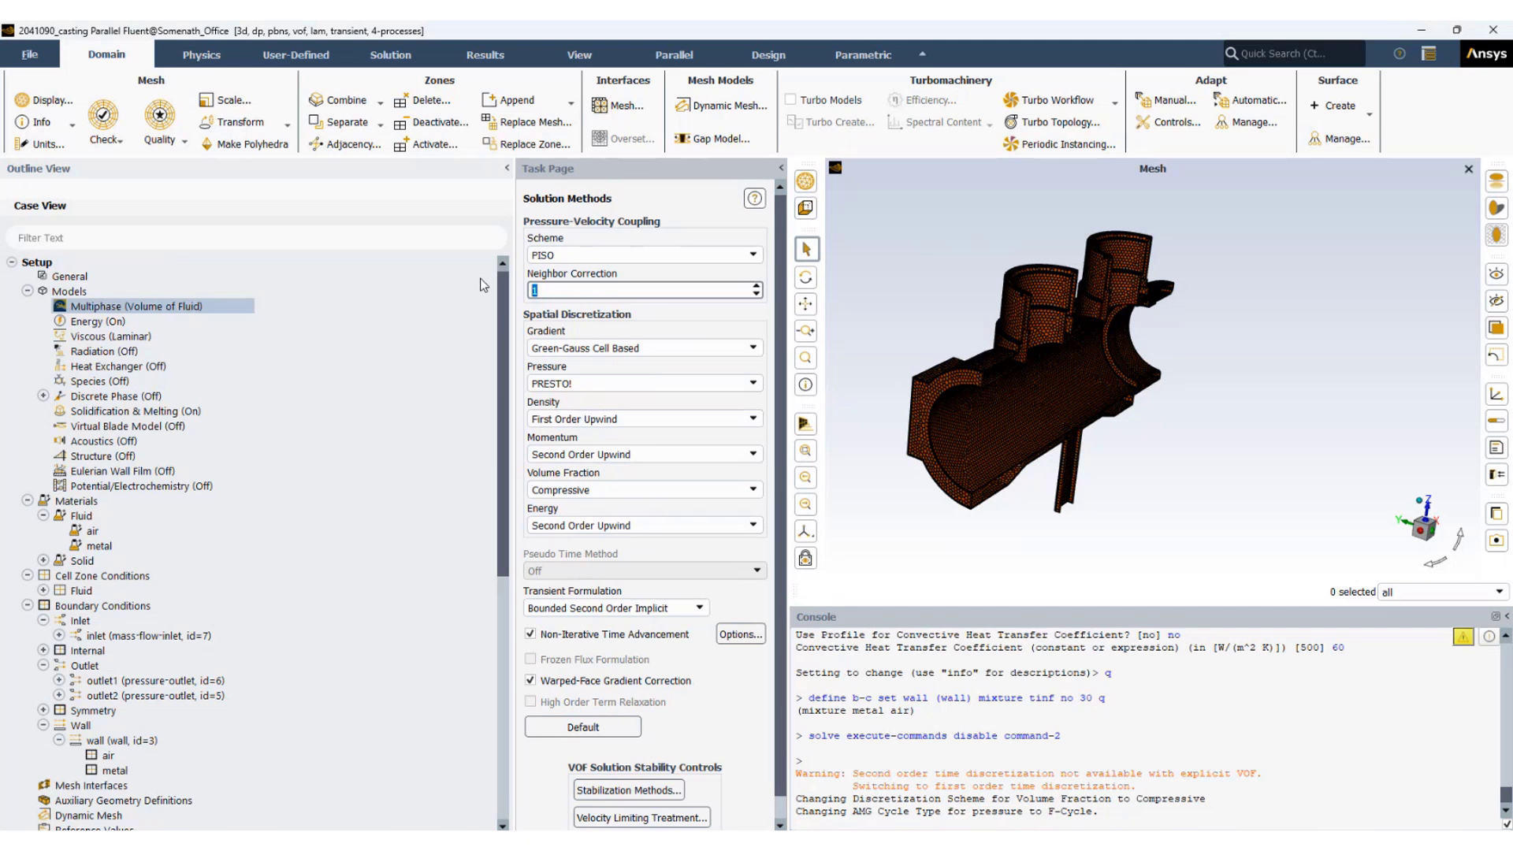
{"action": "type", "text": "3"}
Enable Hybrid NITA with the Conservative option for the non-iterative time advancement
{"action": "left_click", "coordinate": [739, 634]}
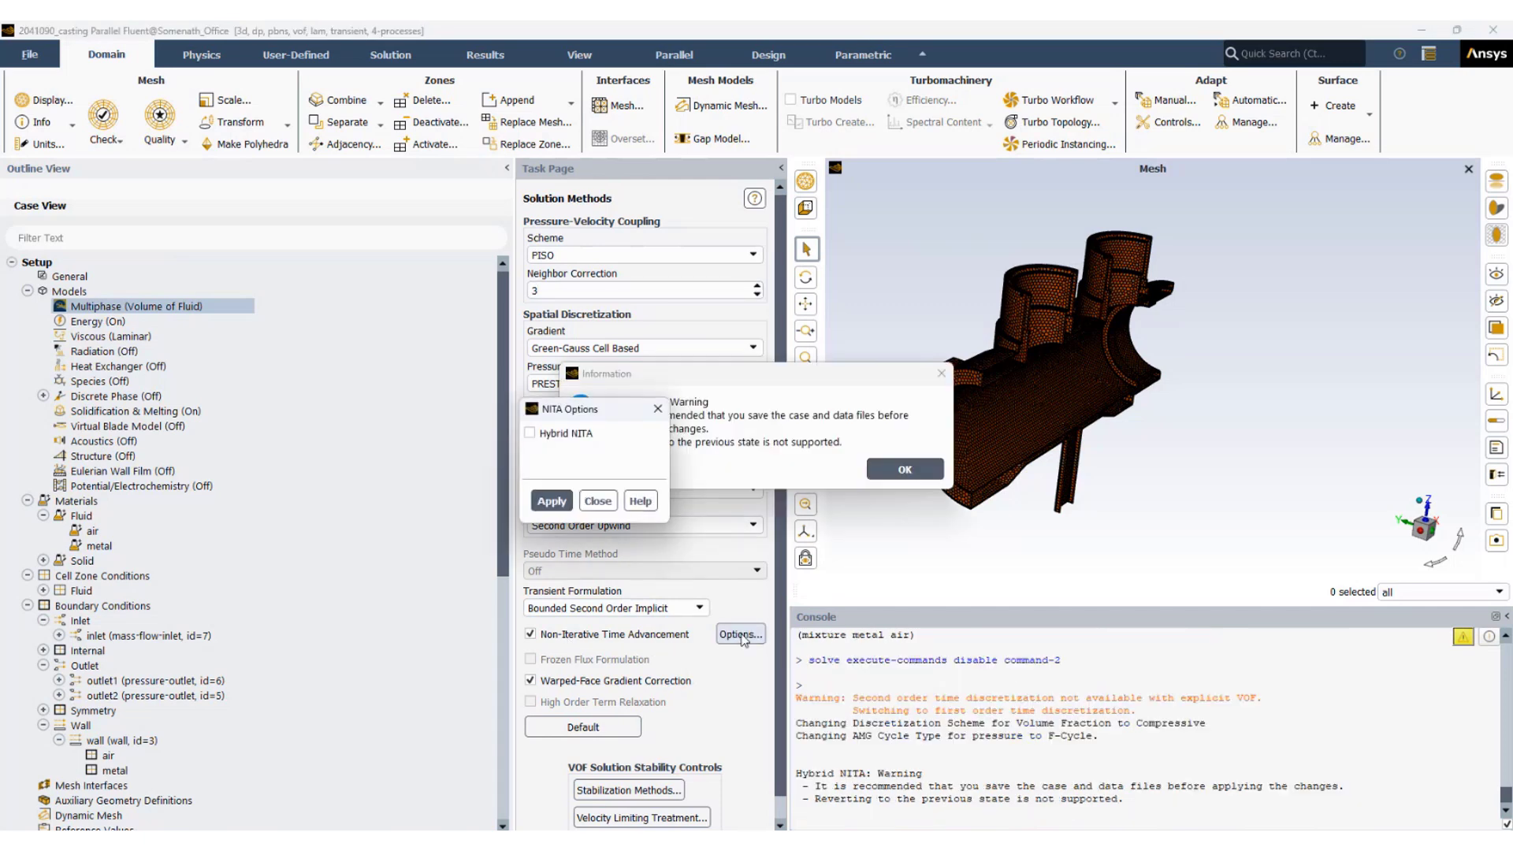
{"action": "left_click", "coordinate": [552, 436]}
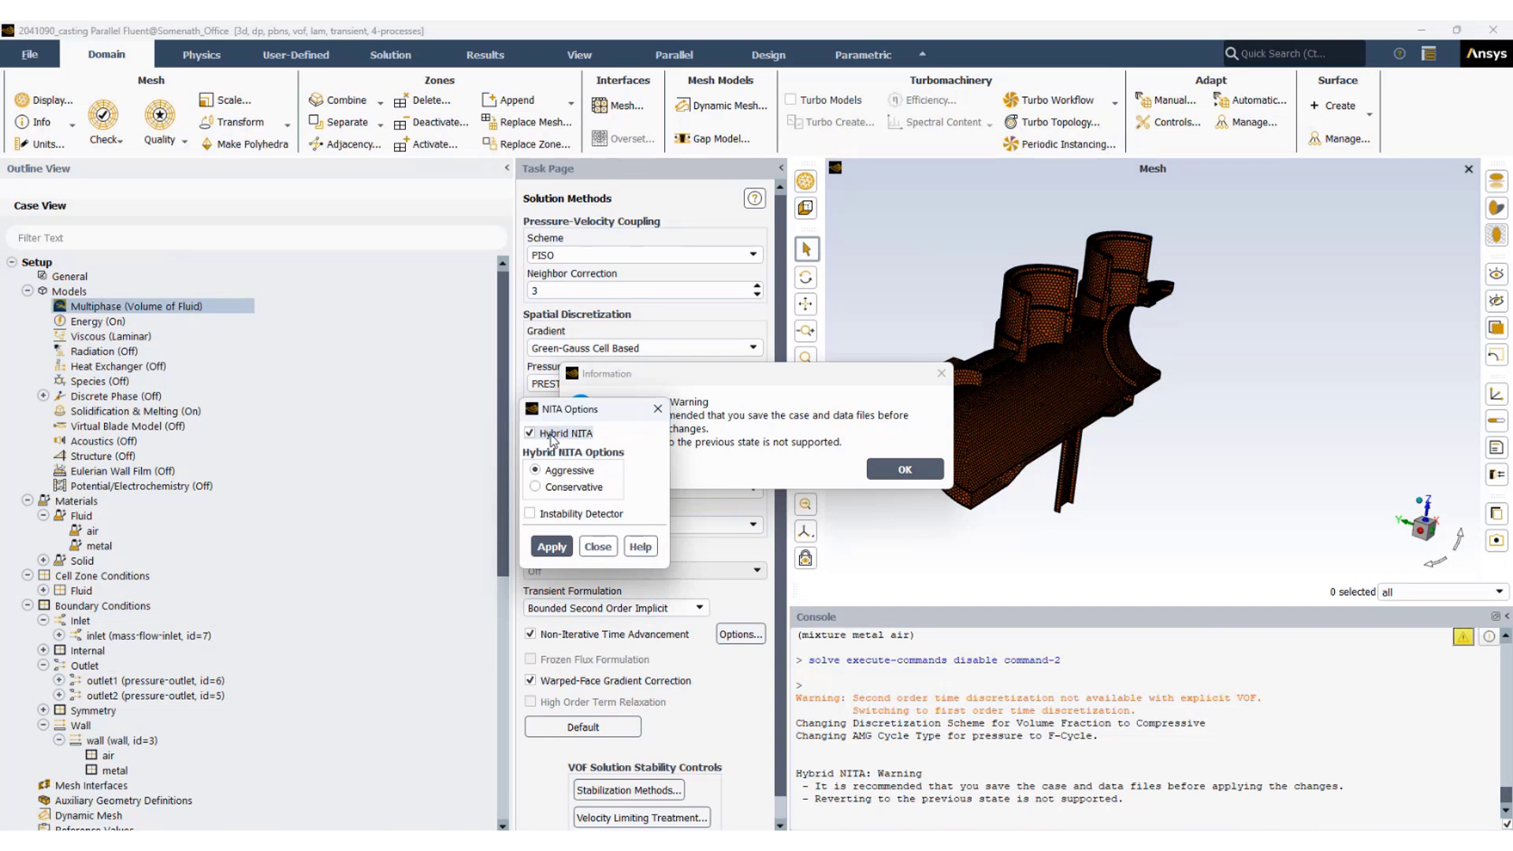
{"action": "left_click", "coordinate": [558, 487]}
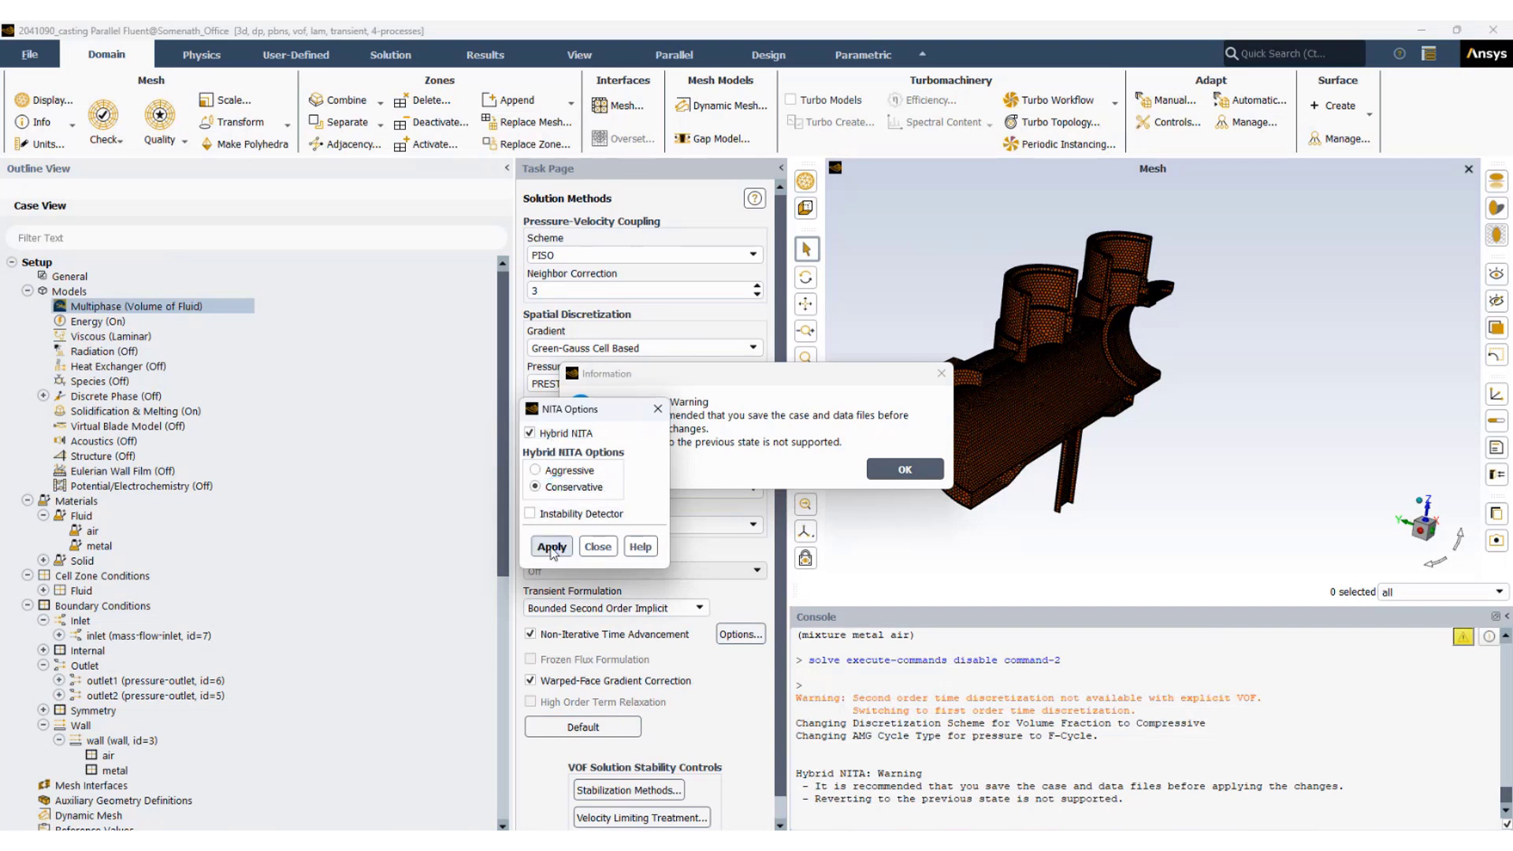